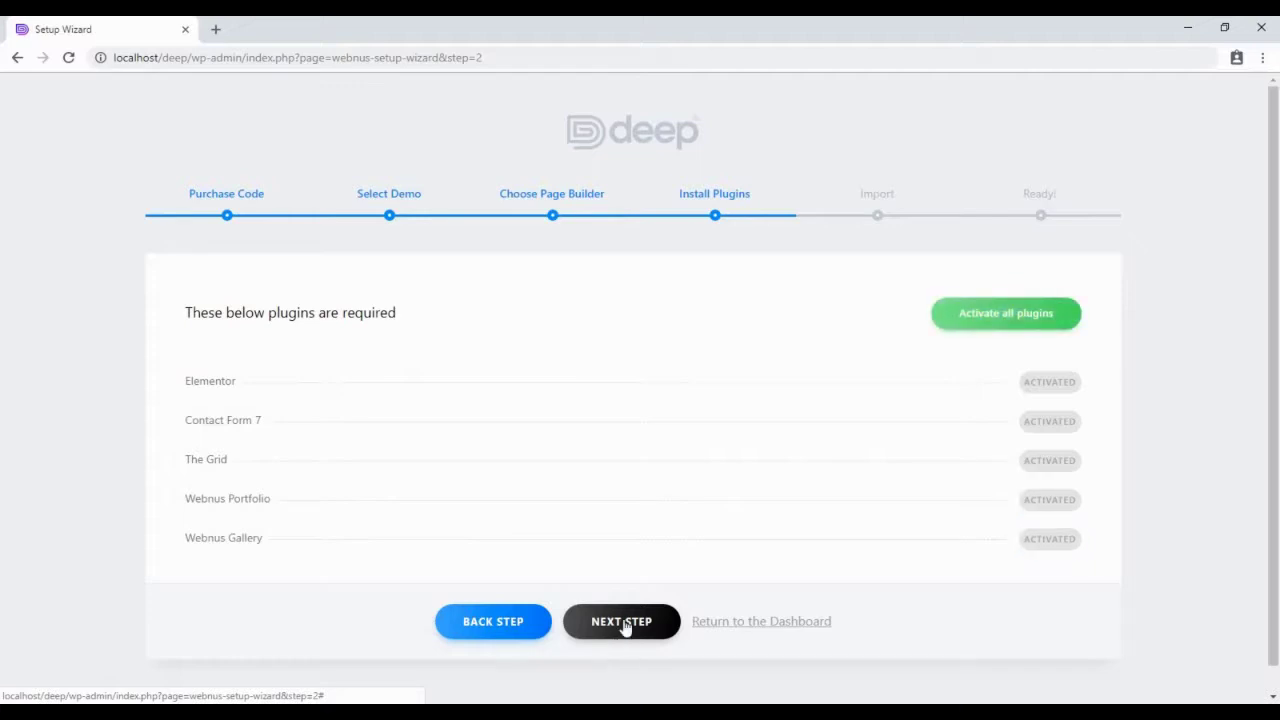
# - Proceed to the wizard's import stage, select all demo content and import it, accepting the confirmation
pyautogui.click(624, 622)
pyautogui.click(559, 390)
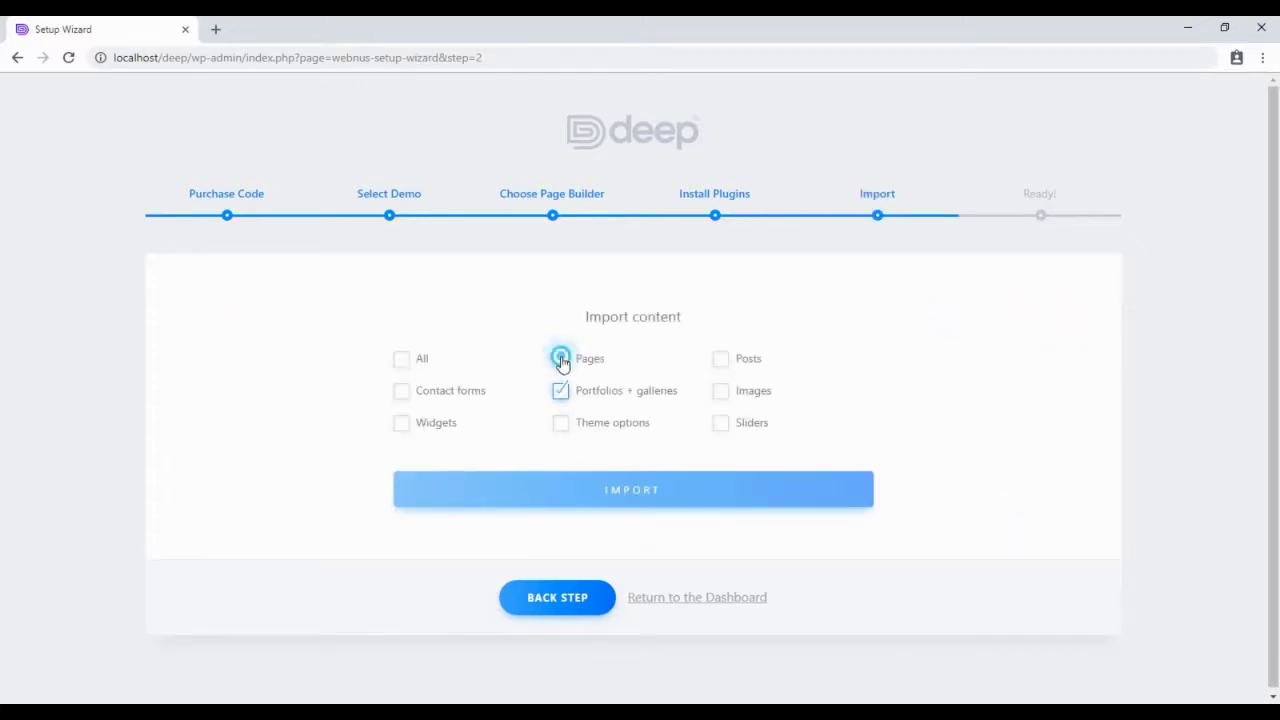
pyautogui.click(561, 359)
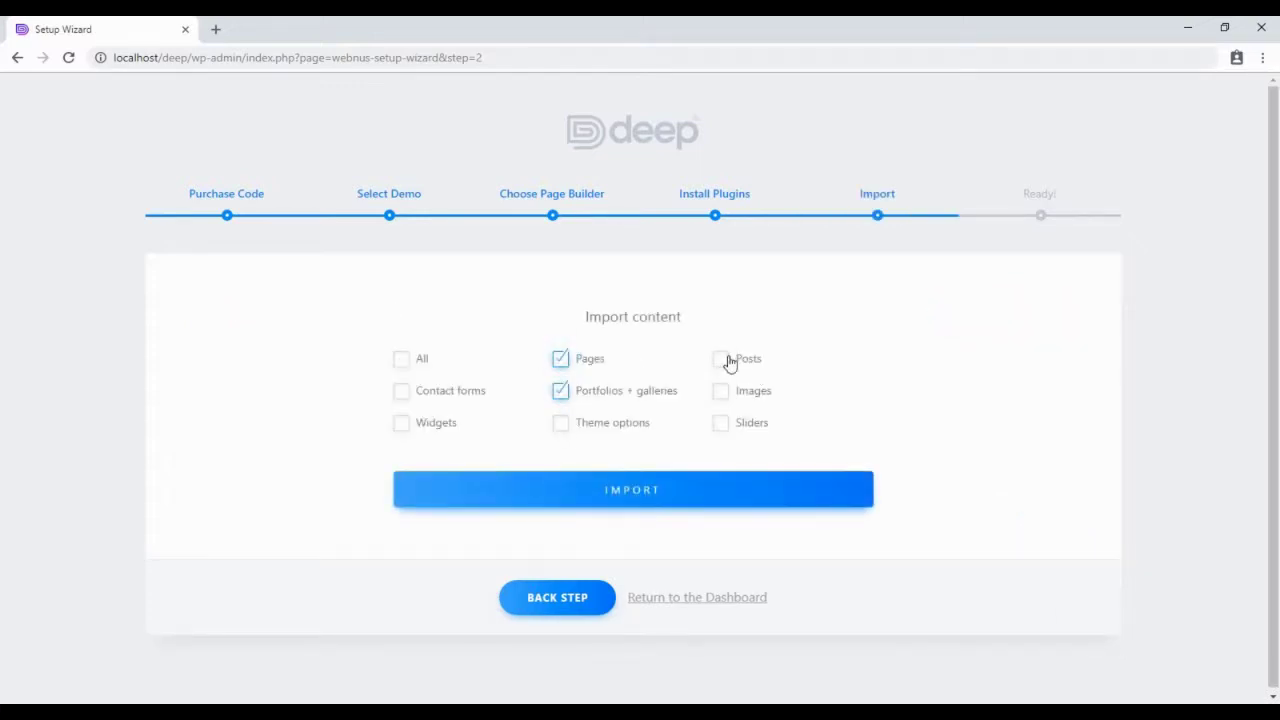
pyautogui.click(405, 360)
pyautogui.click(590, 490)
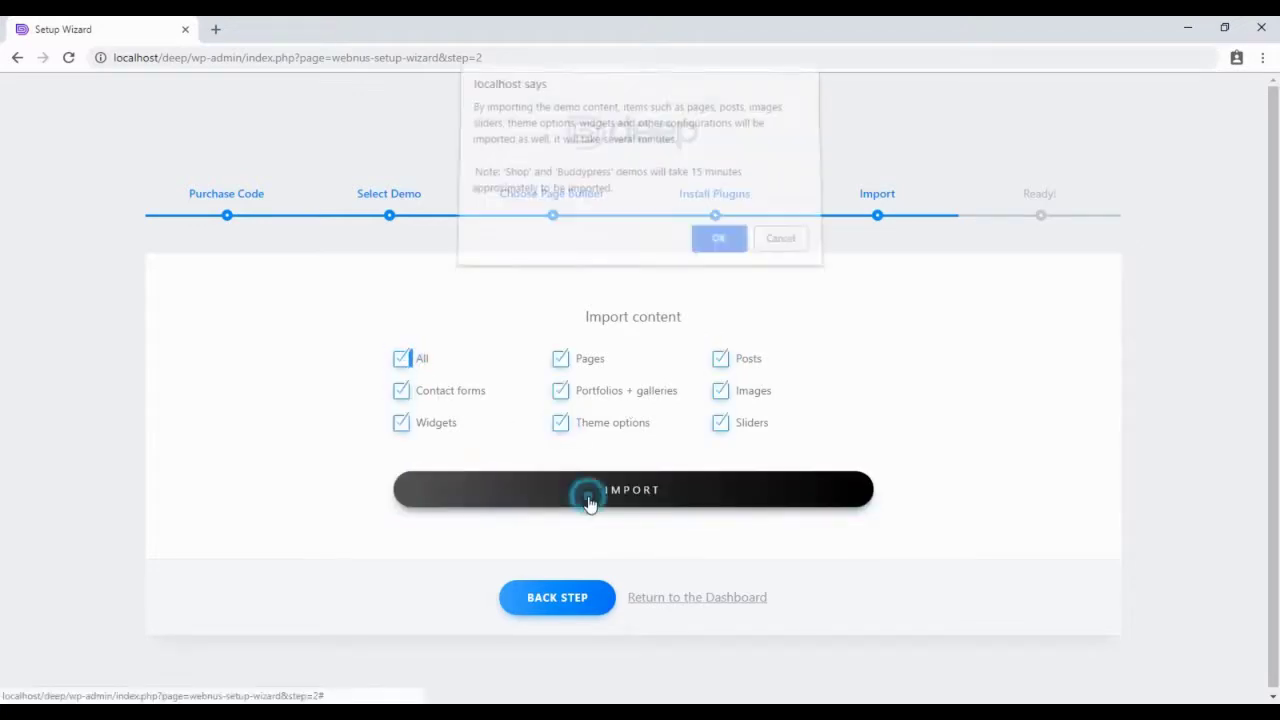
pyautogui.click(716, 244)
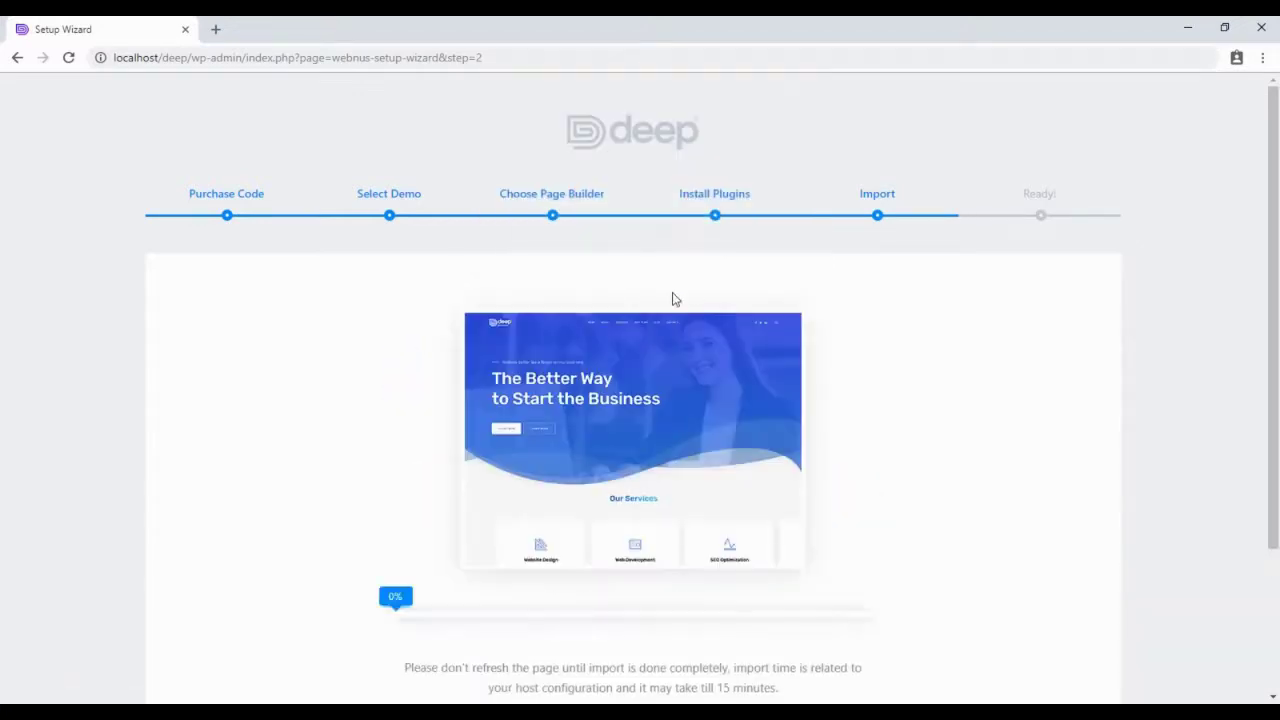
# - Visit the site from the setup wizard and look through the imported Business home page
pyautogui.scroll(-1, 673, 299)
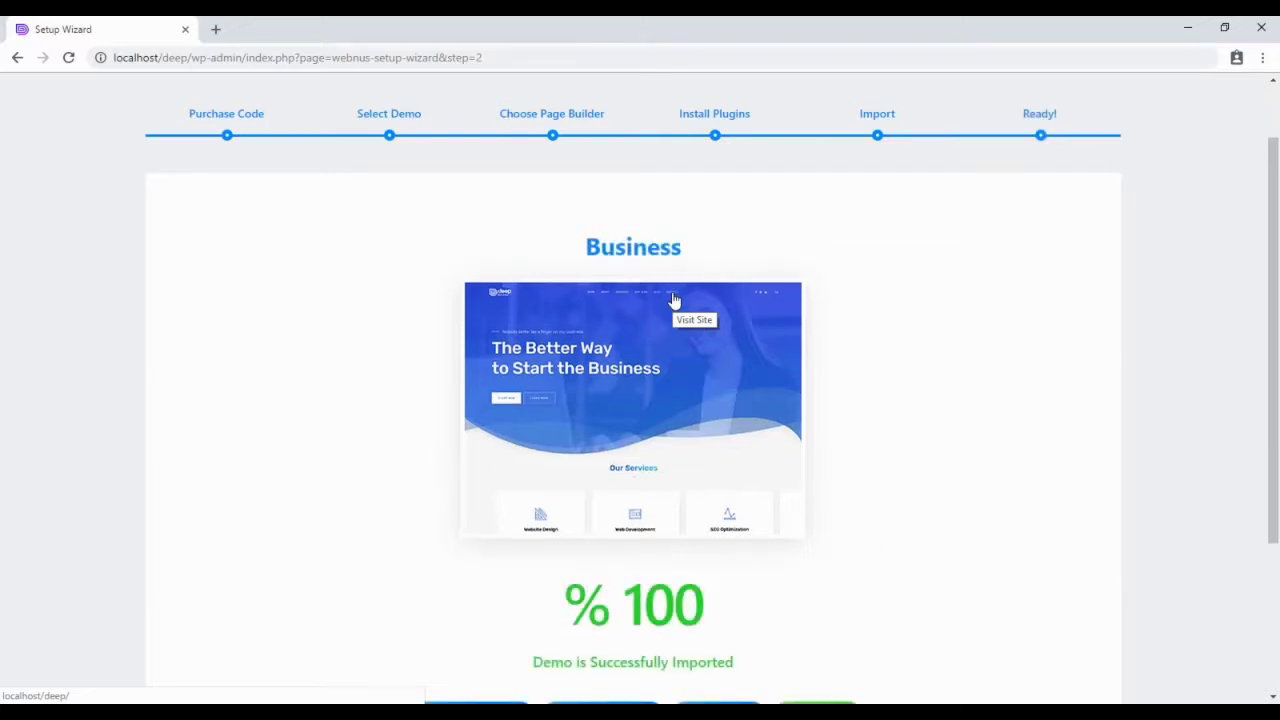
pyautogui.scroll(-2, 674, 300)
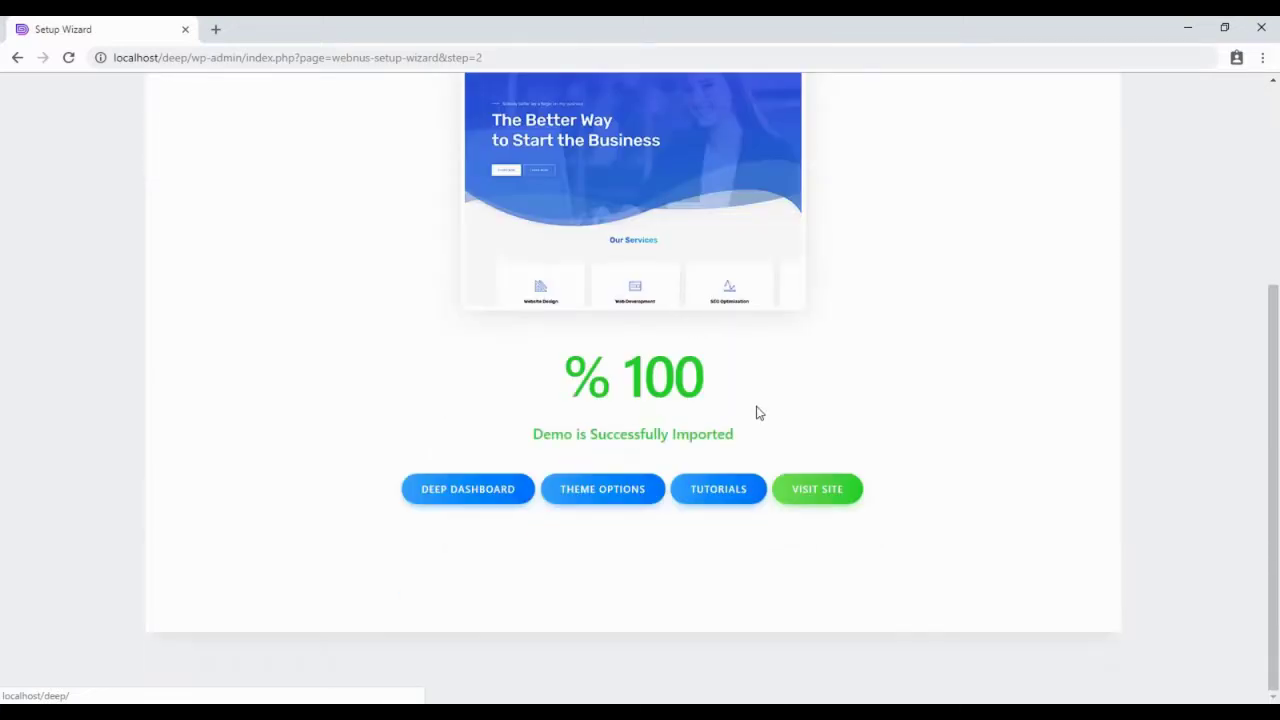
pyautogui.click(814, 486)
pyautogui.scroll(-10, 780, 470)
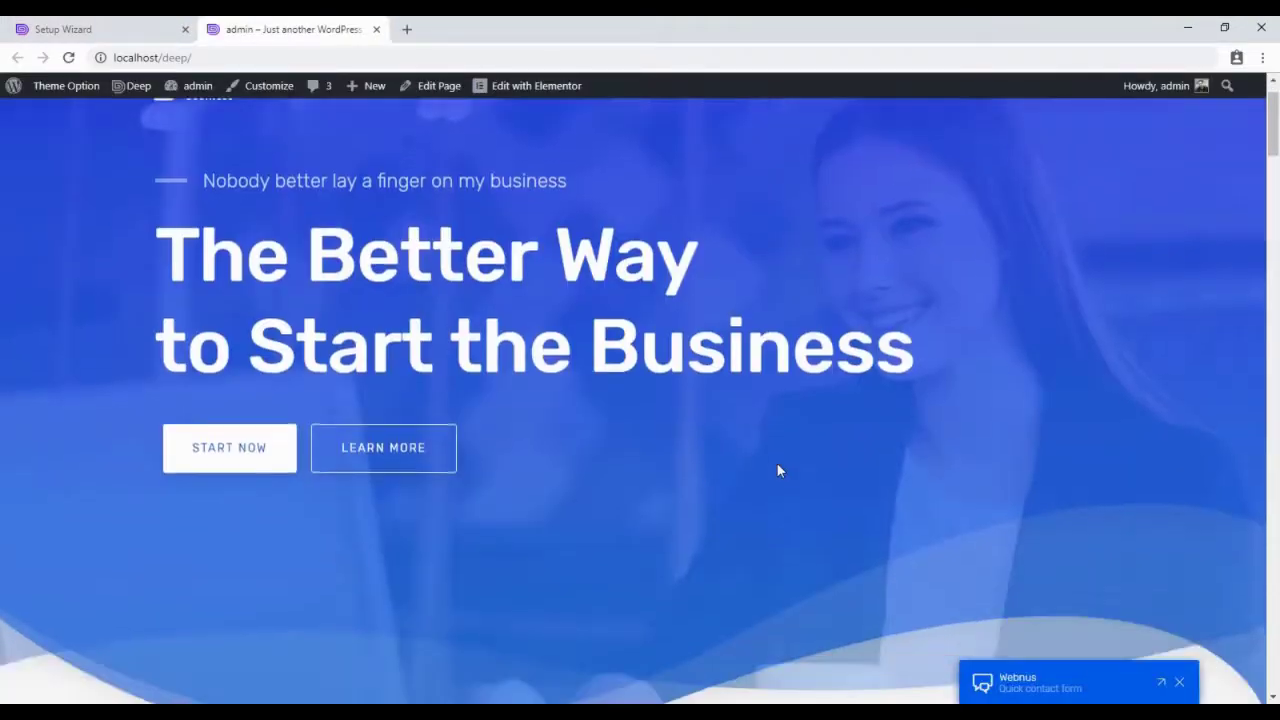
pyautogui.scroll(-20, 780, 470)
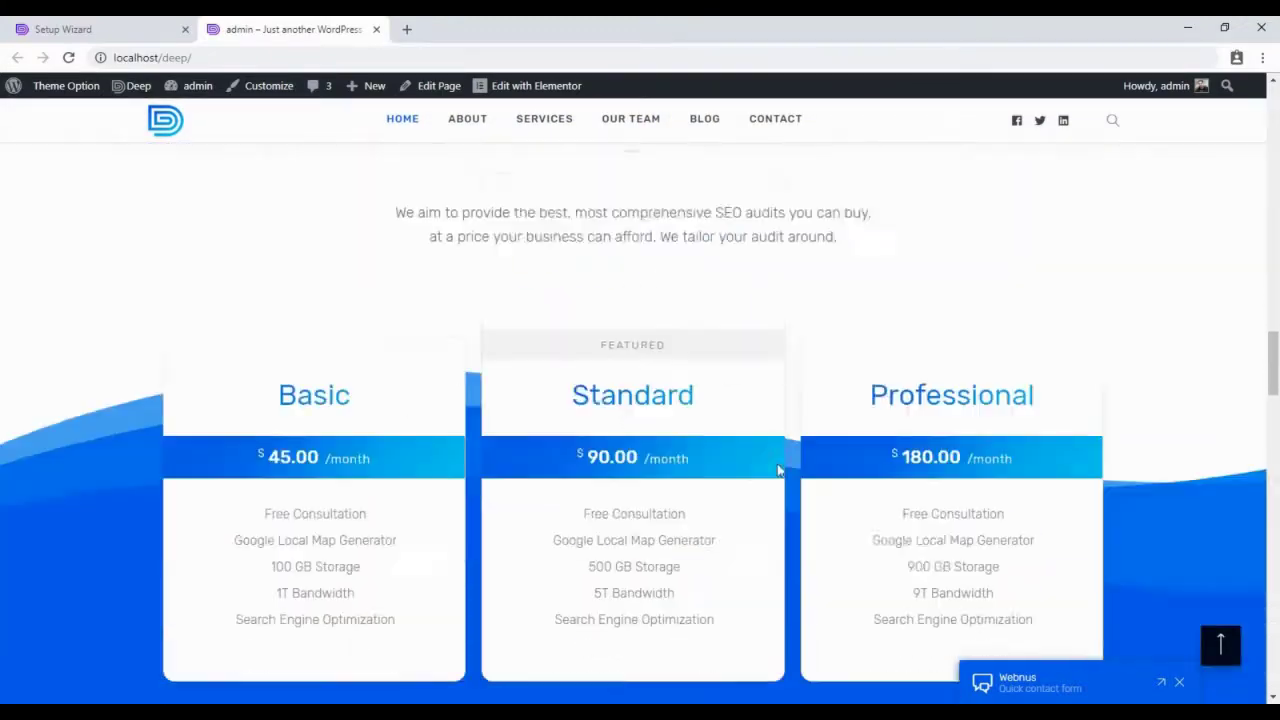
pyautogui.scroll(-15, 779, 456)
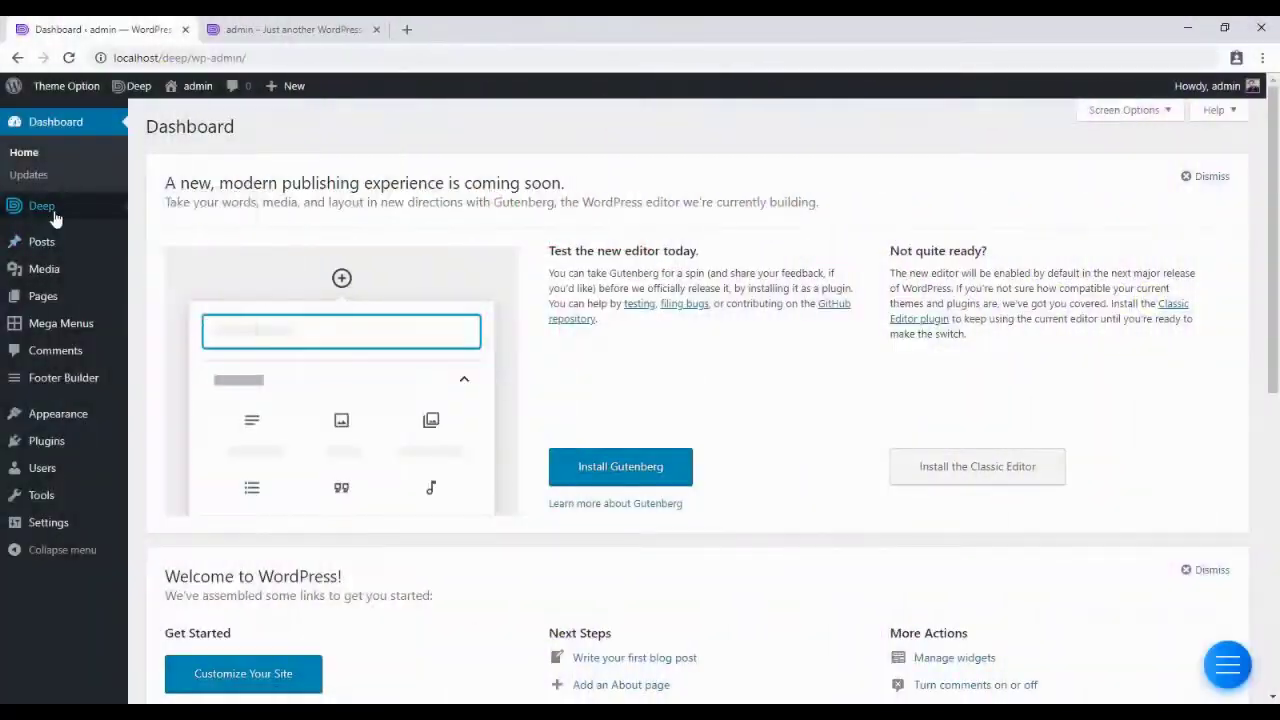
# - Open the Deep theme dashboard, paste the theme's purchase code and submit it for activation
pyautogui.moveTo(51, 212)
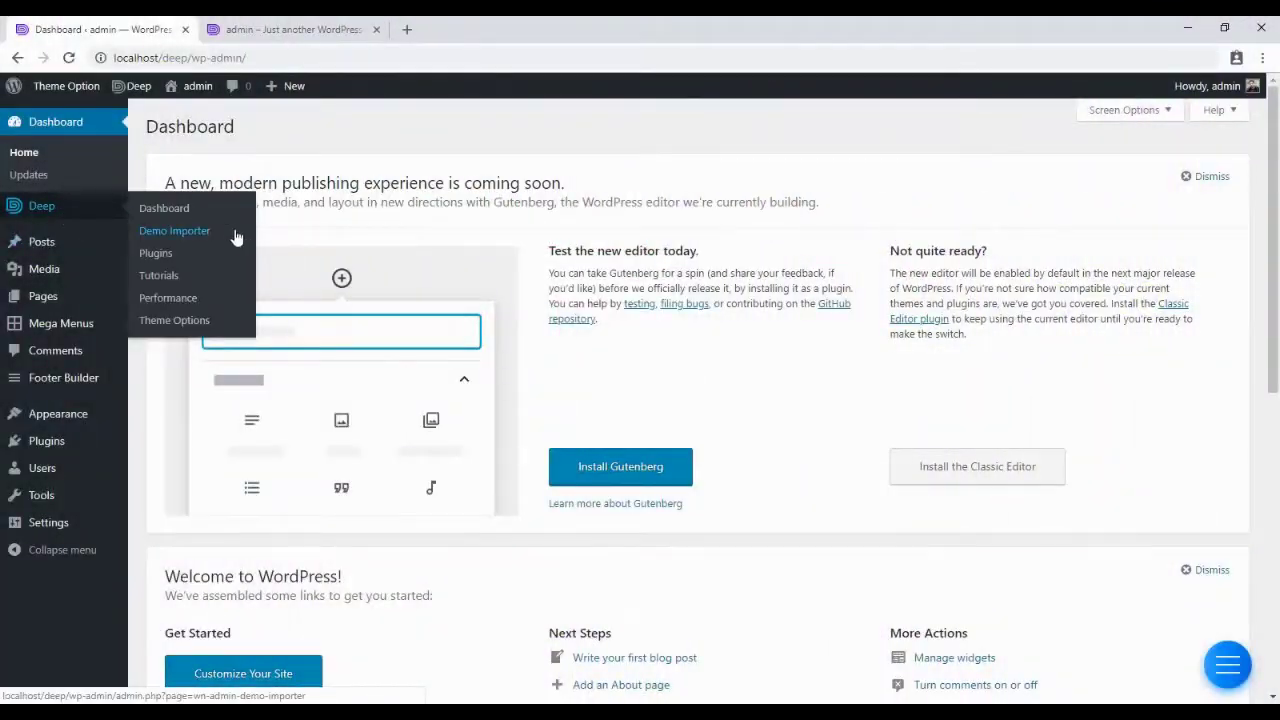
pyautogui.click(172, 208)
pyautogui.rightClick(497, 534)
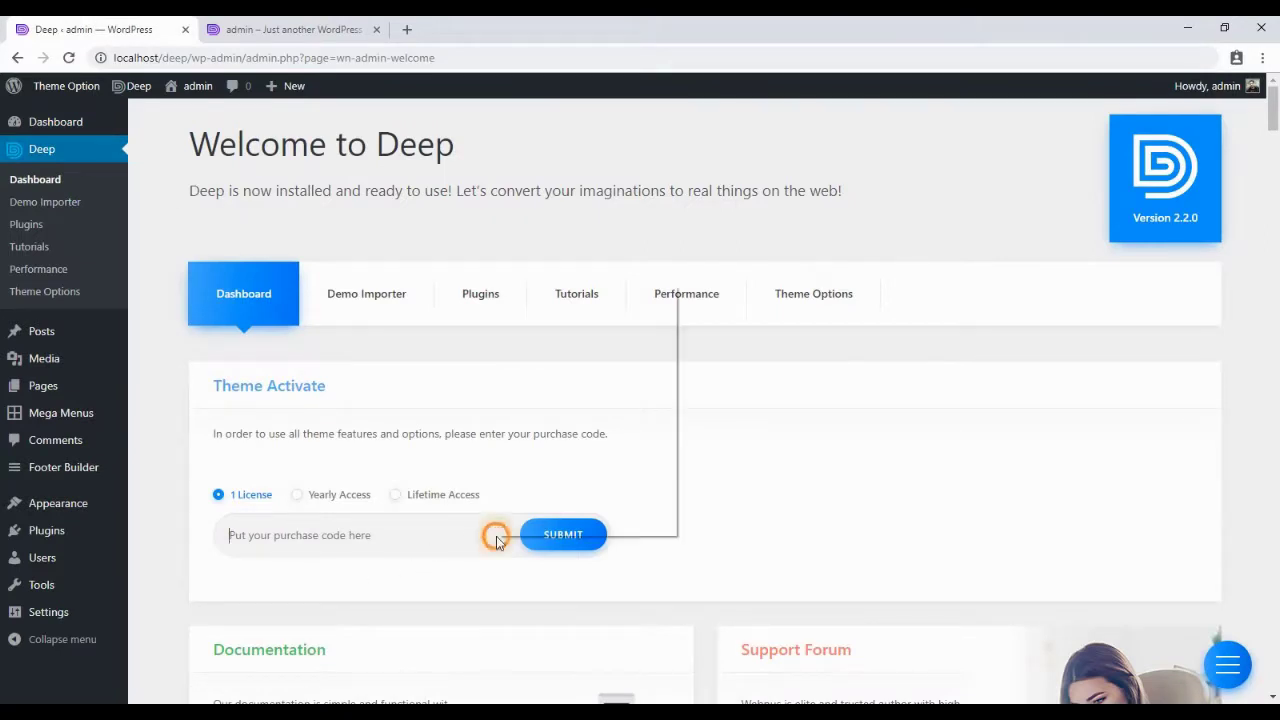
pyautogui.click(540, 412)
pyautogui.click(560, 538)
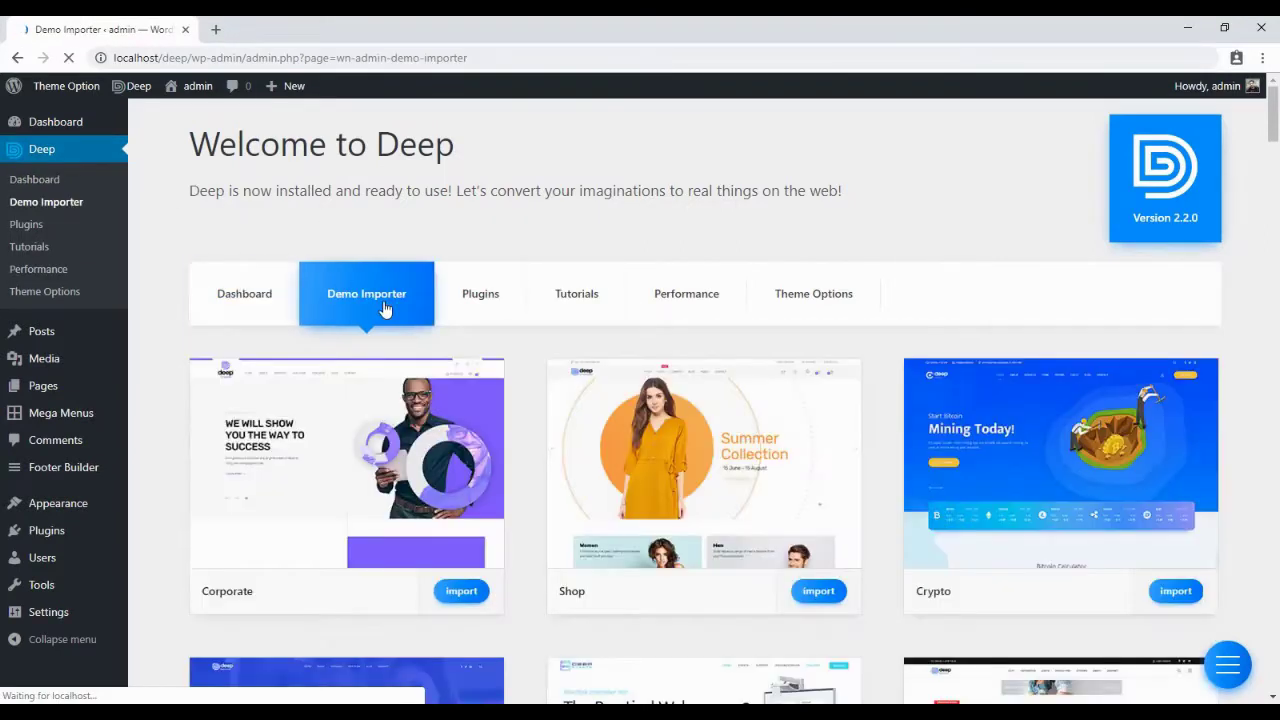
# - Browse the Demo Importer templates and open the import settings of the Business demo
pyautogui.scroll(-7, 710, 508)
pyautogui.scroll(-20, 710, 508)
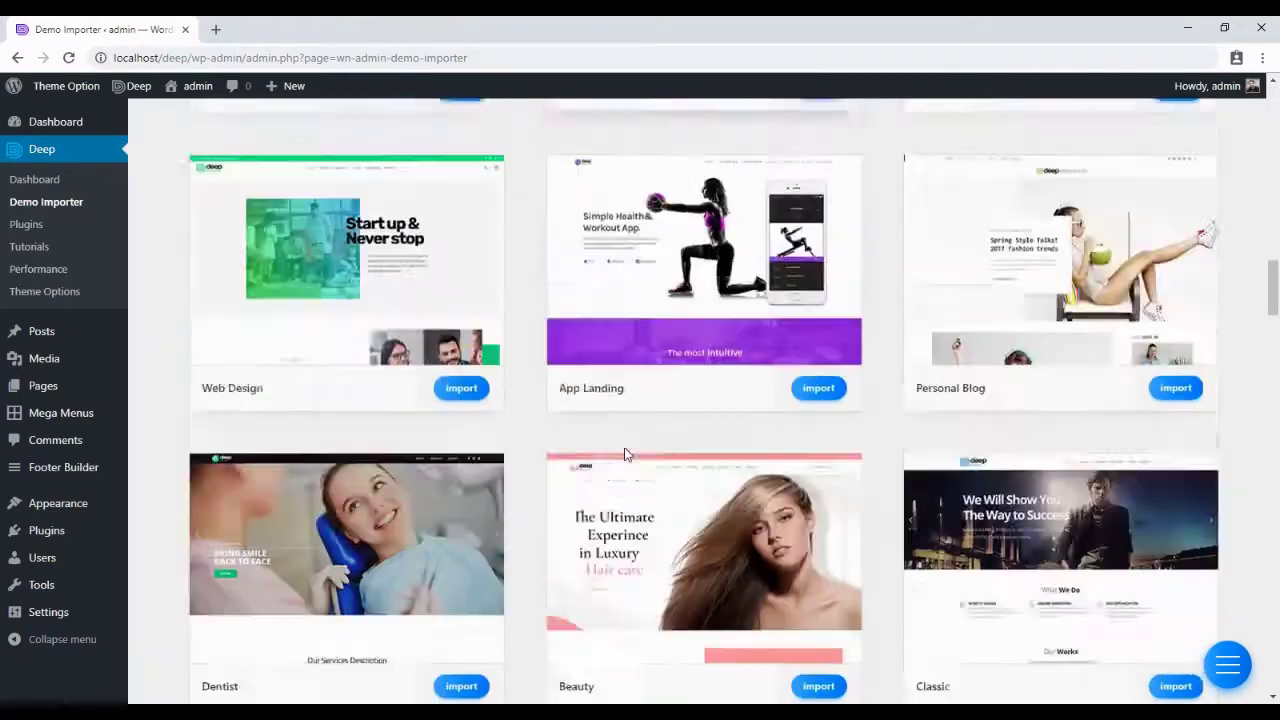
pyautogui.scroll(-10, 423, 460)
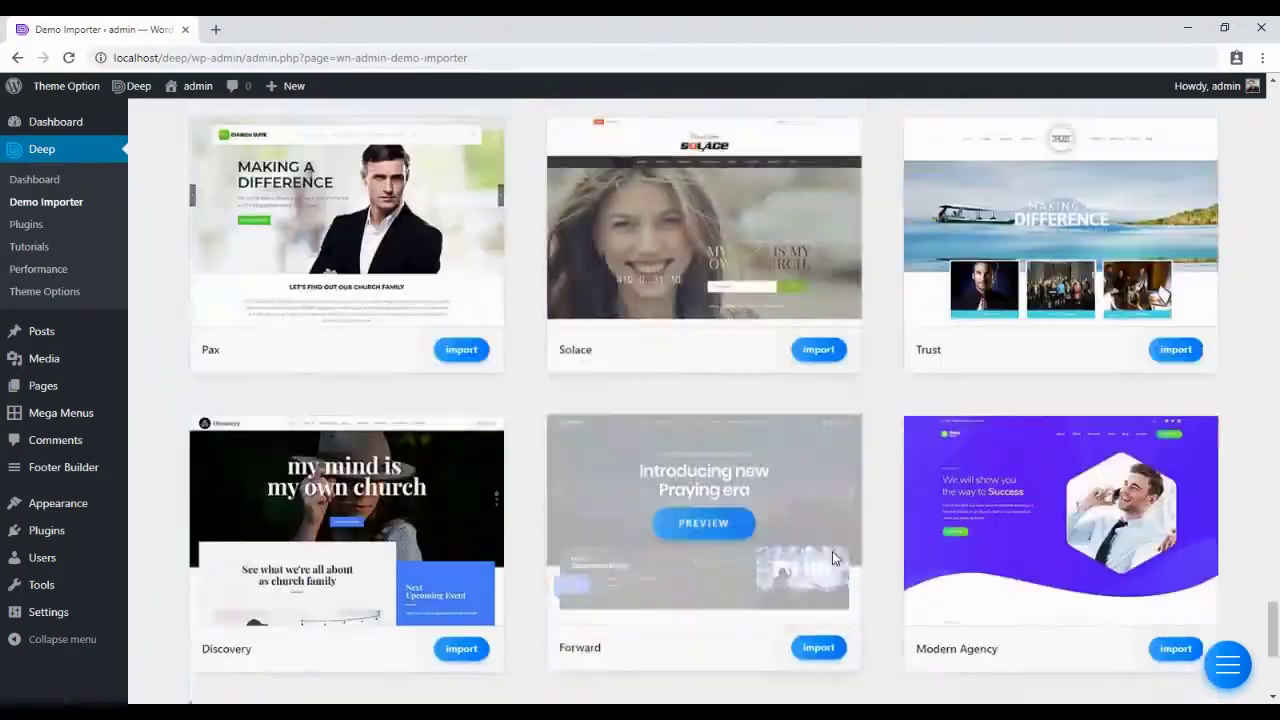
pyautogui.scroll(20, 600, 510)
pyautogui.scroll(-4, 418, 333)
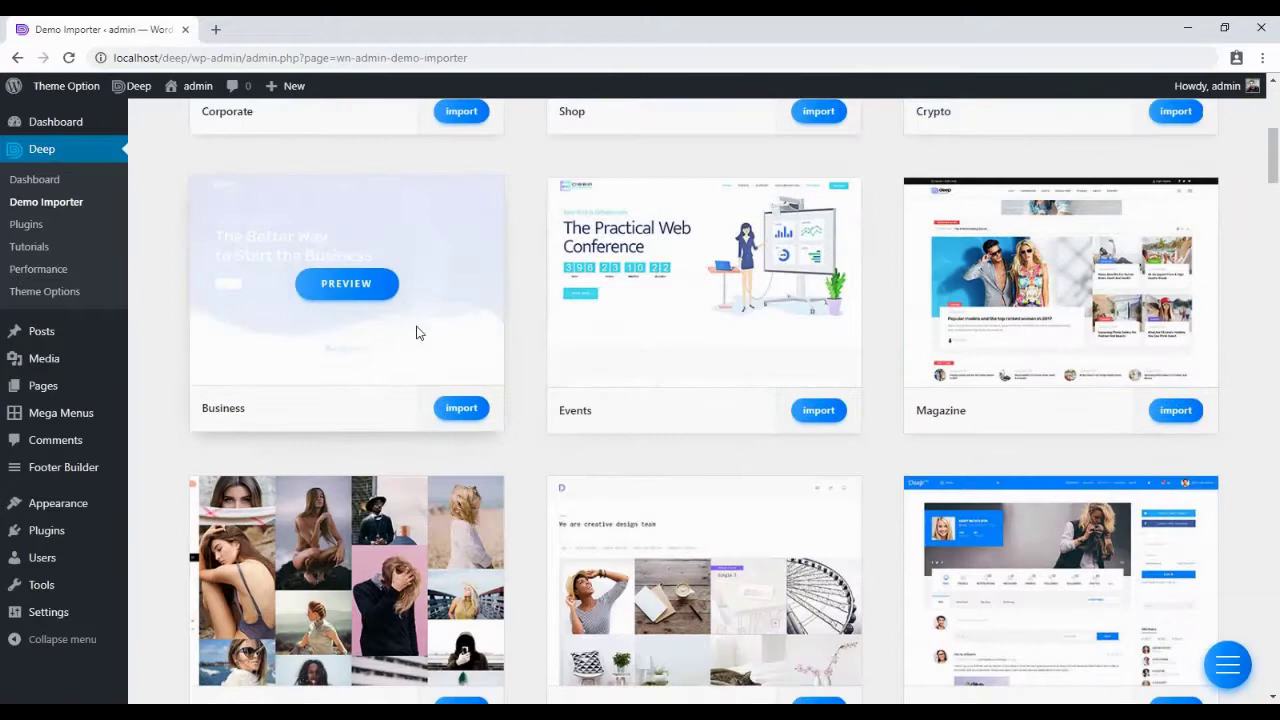
pyautogui.click(455, 407)
# - Choose Elementor as the Business demo's page builder and activate all required plugins
pyautogui.click(605, 245)
pyautogui.click(750, 243)
pyautogui.click(483, 246)
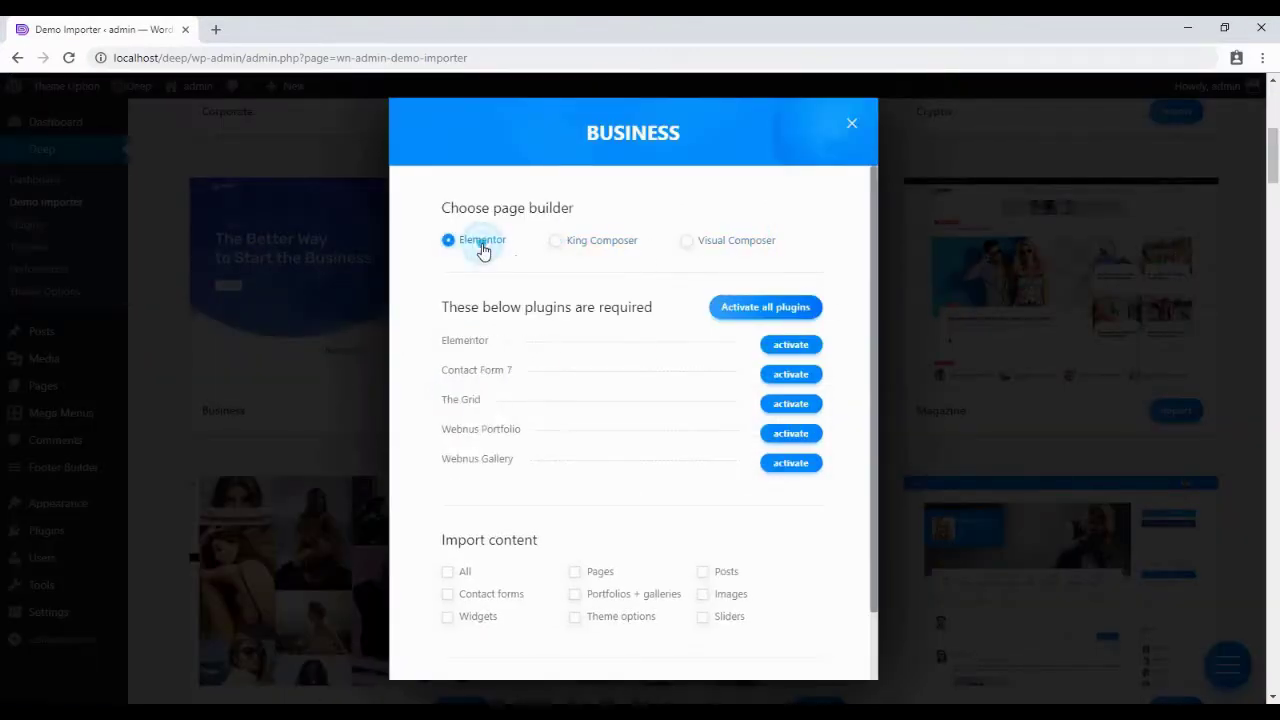
pyautogui.click(792, 307)
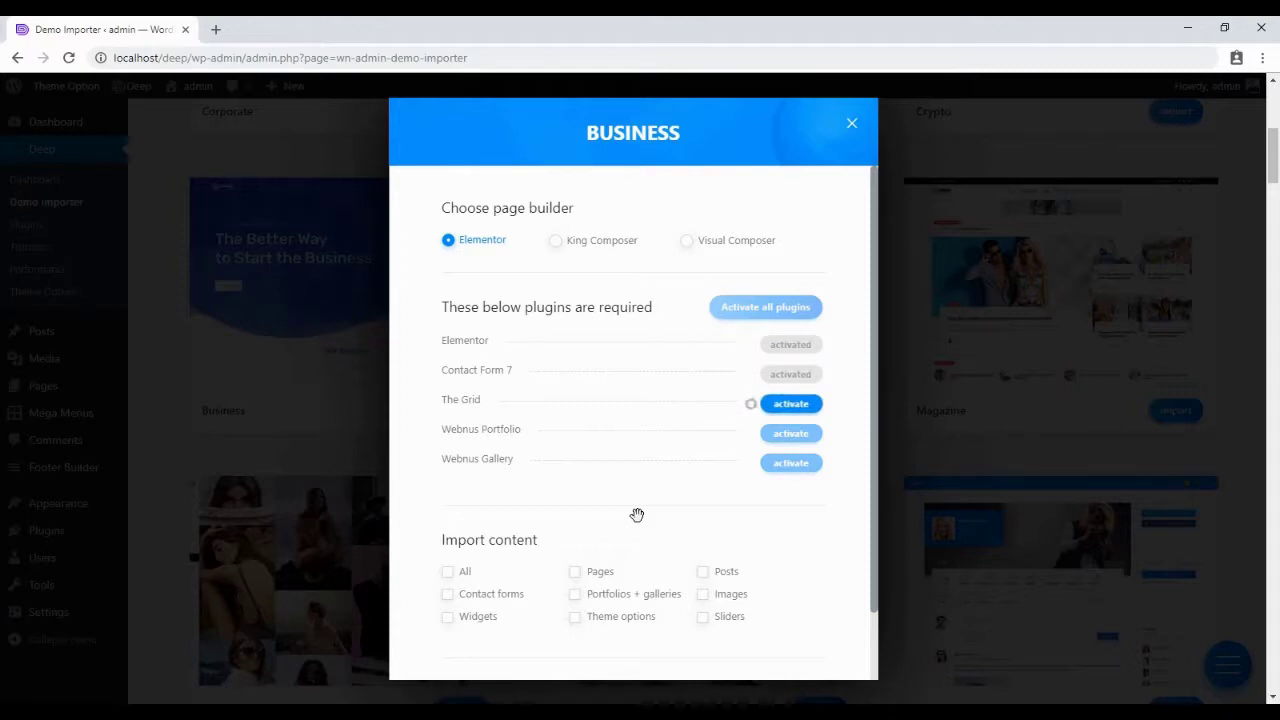
# - Select all content types for the Business demo and import them, accepting the confirmation
pyautogui.scroll(-1, 590, 518)
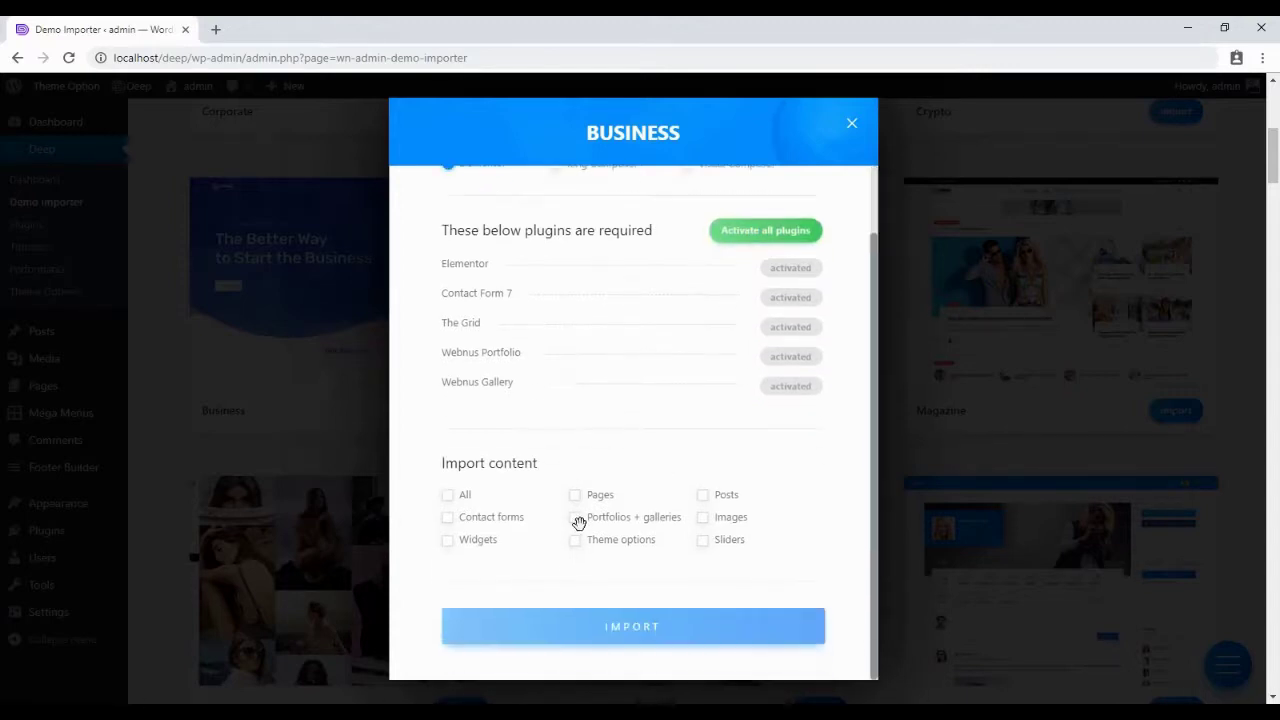
pyautogui.click(575, 495)
pyautogui.click(447, 517)
pyautogui.click(448, 494)
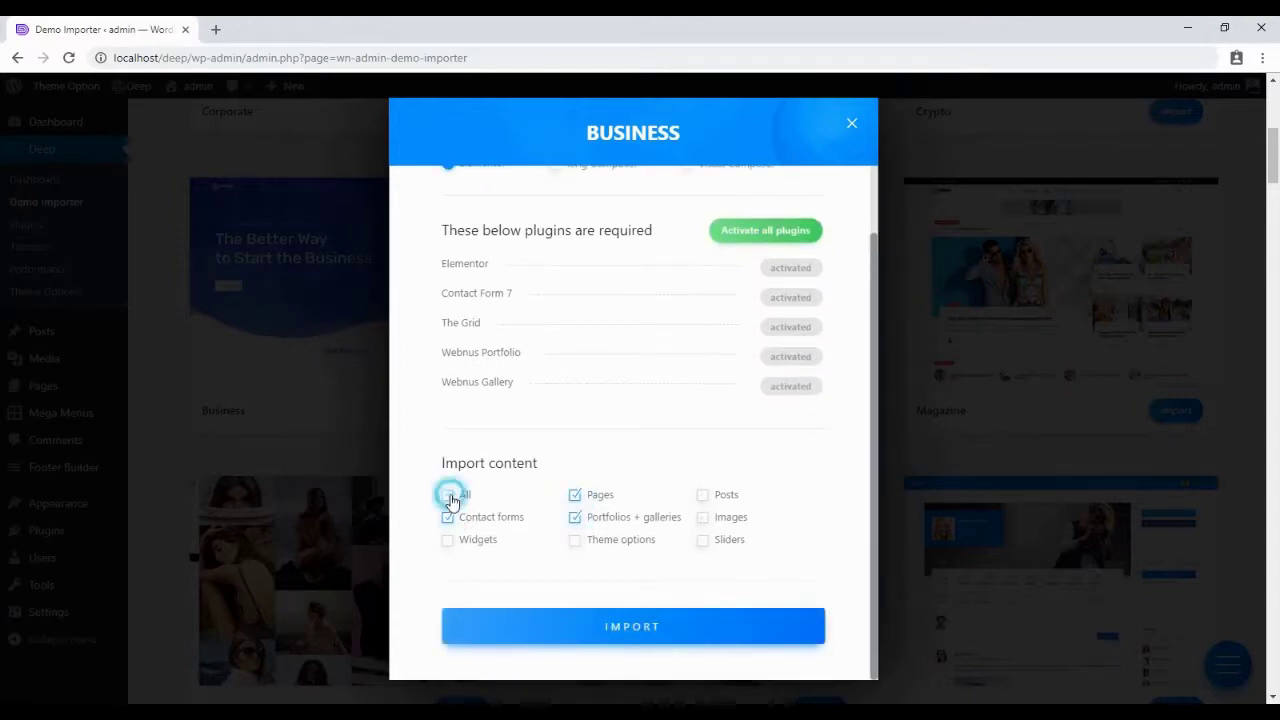
pyautogui.click(448, 495)
pyautogui.click(631, 646)
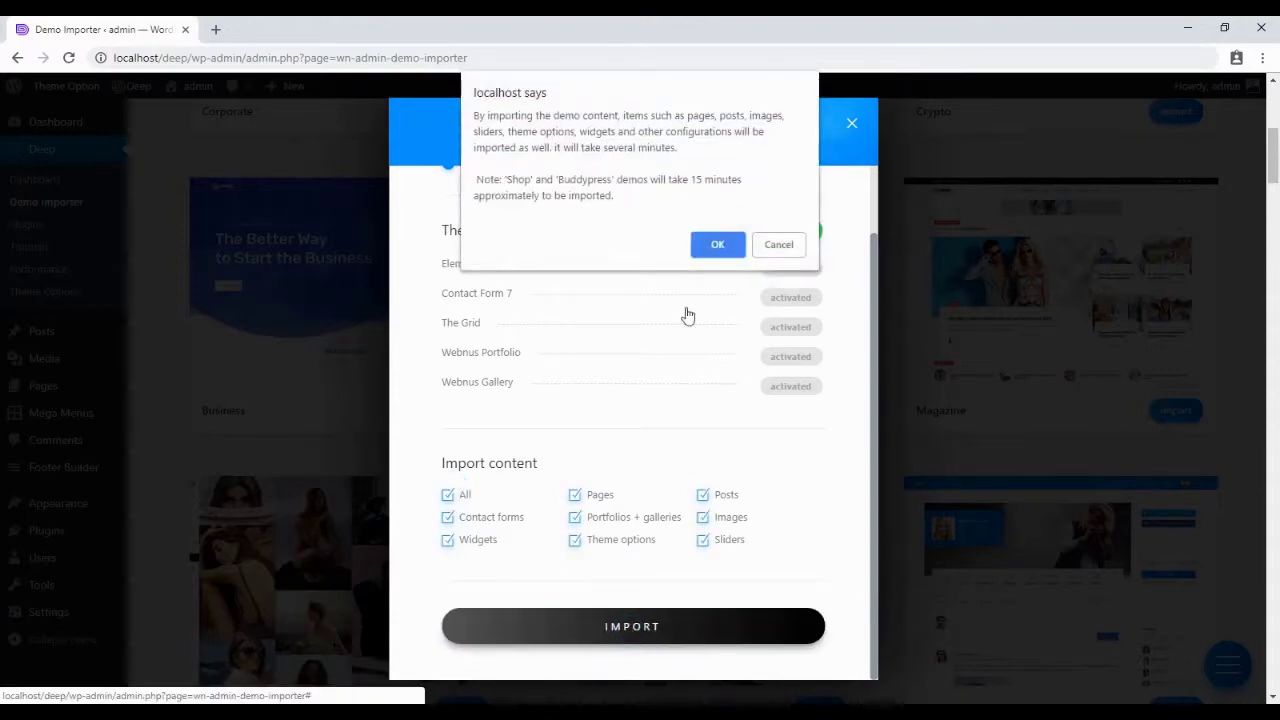
pyautogui.click(713, 245)
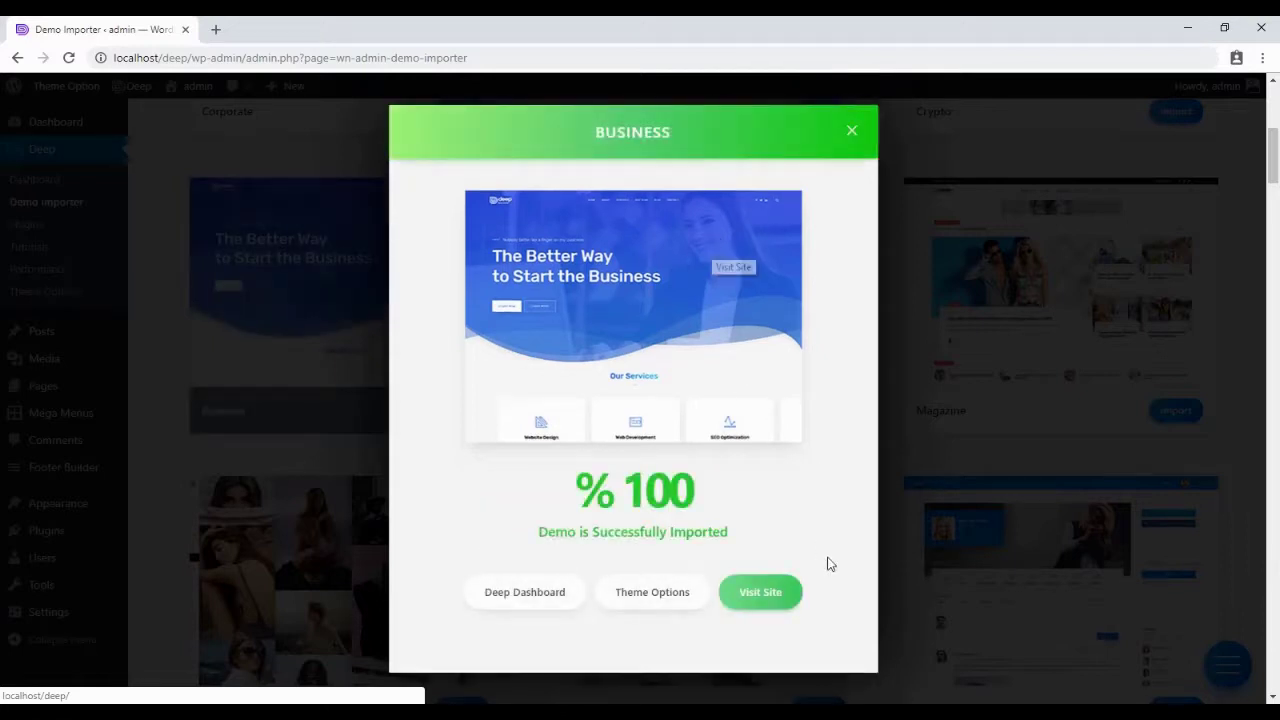
# - Visit the site after the Demo Importer run and review its home page, including the pricing plans
pyautogui.click(760, 592)
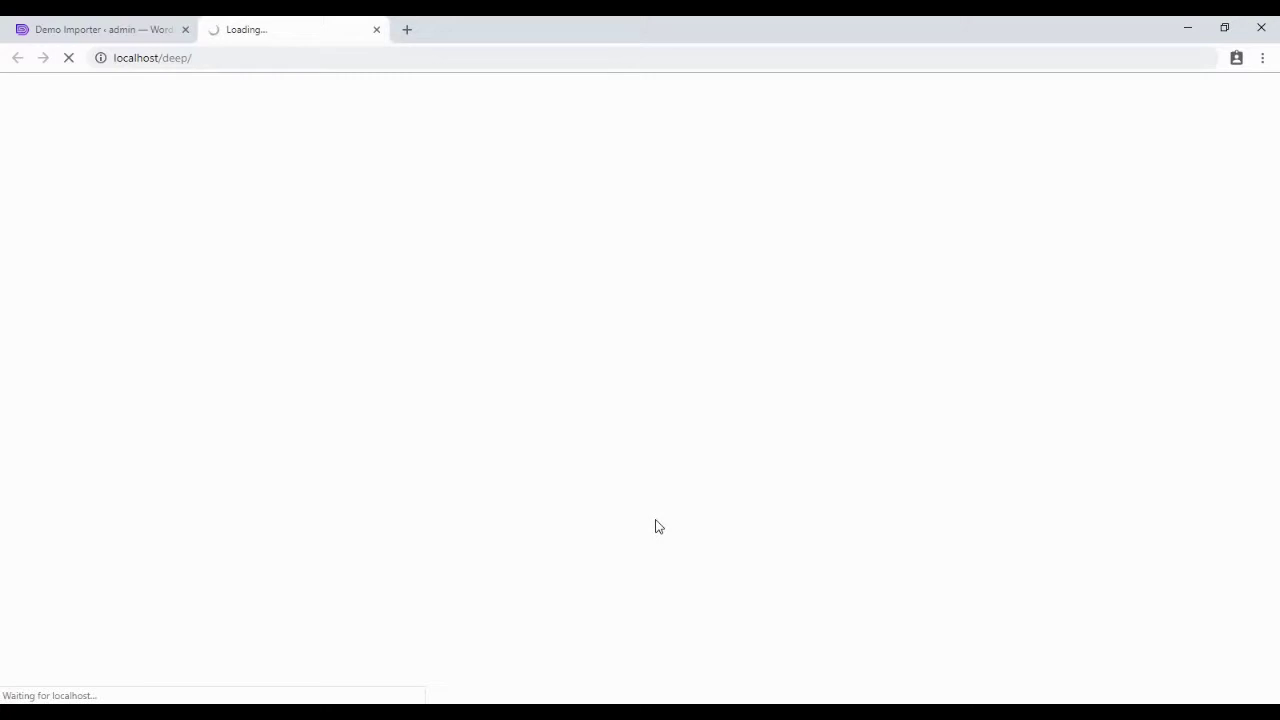
pyautogui.scroll(-15, 659, 527)
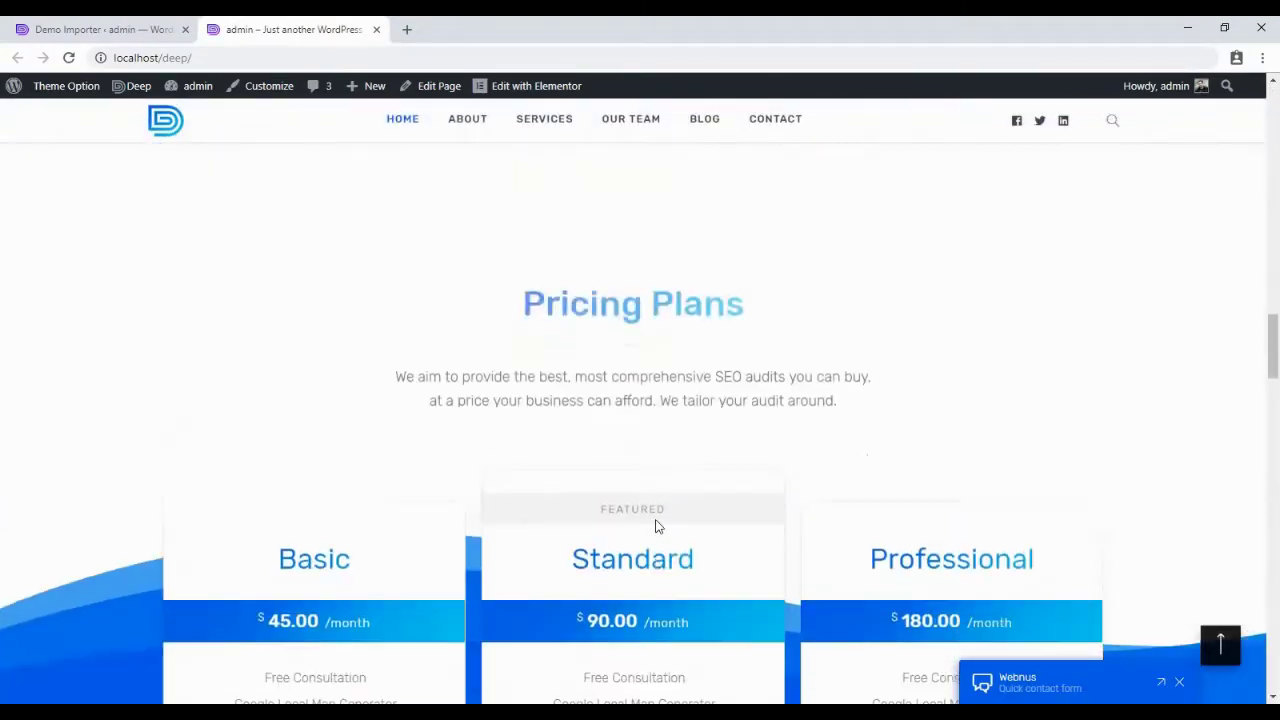
pyautogui.scroll(-10, 659, 527)
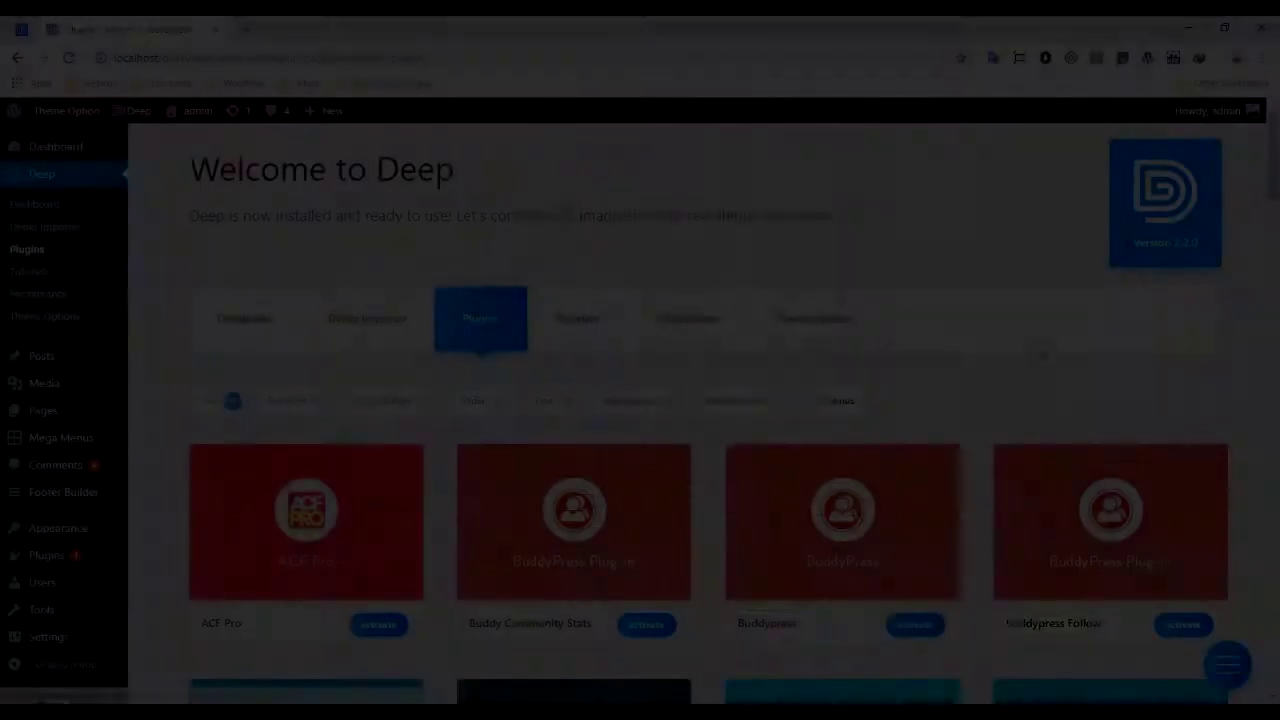
# - Filter the Deep plugins by Page Builder, Slider, Woocommerce and Premium to examine each category
pyautogui.scroll(-1, 509, 386)
pyautogui.click(388, 321)
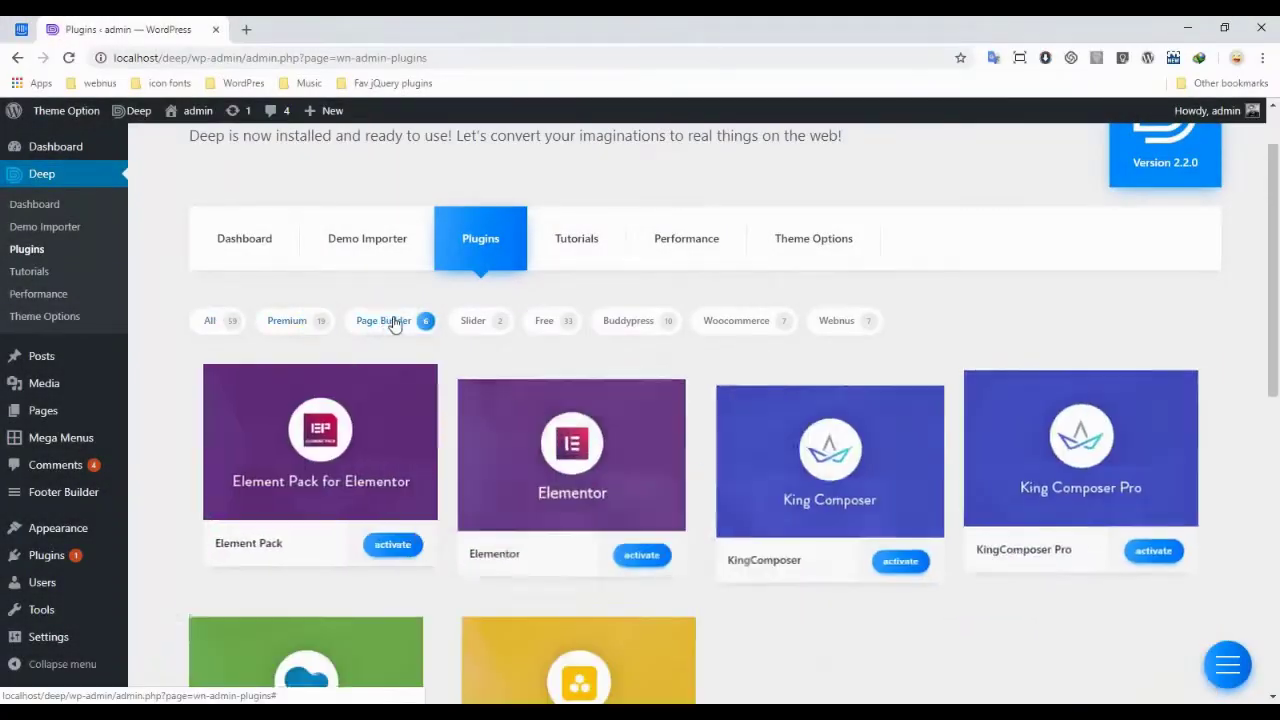
pyautogui.click(473, 321)
pyautogui.click(722, 321)
pyautogui.click(289, 322)
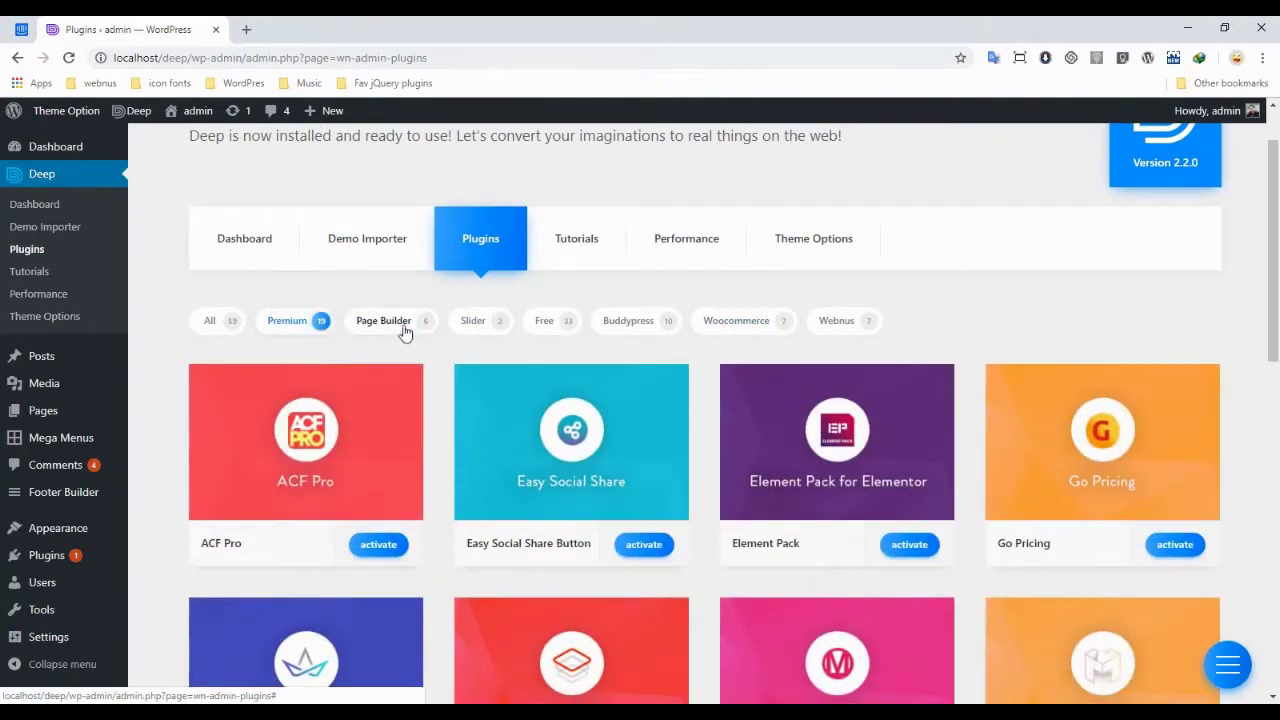
# - Filter the plugins by Page Builder and activate KingComposer and KingComposer Pro
pyautogui.click(405, 330)
pyautogui.click(908, 543)
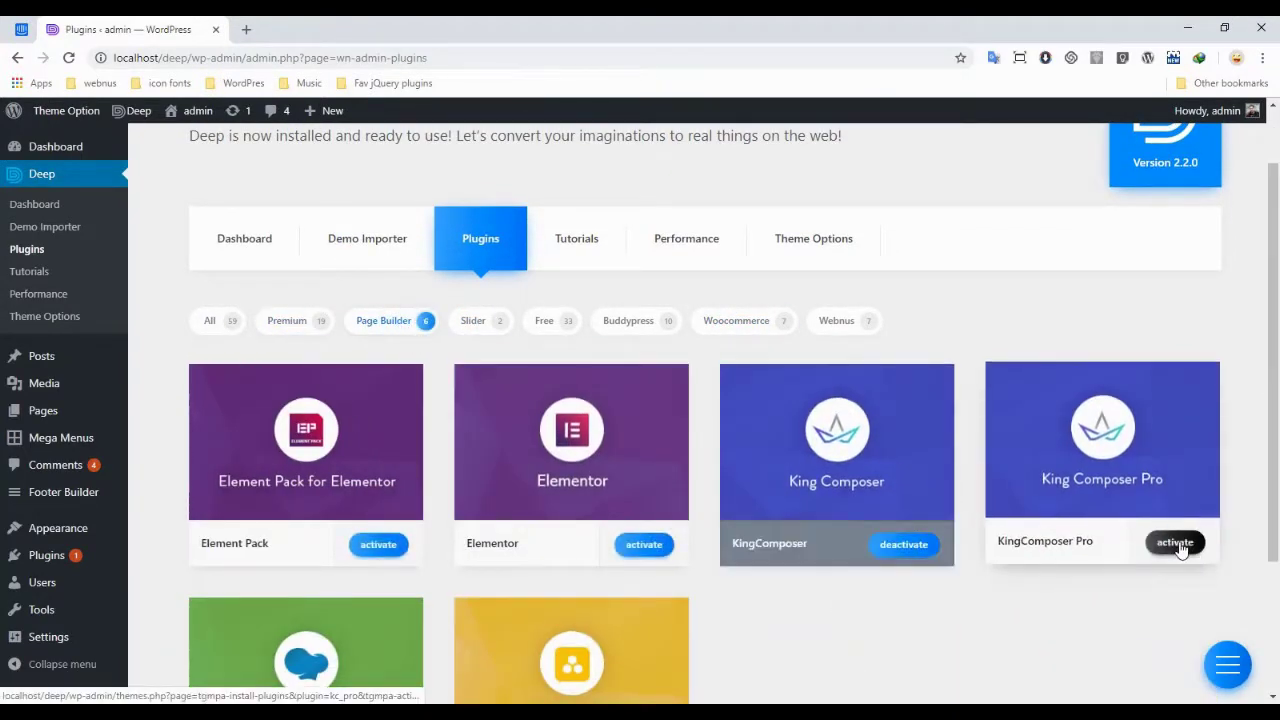
pyautogui.click(1176, 545)
# - Filter the plugins by Webnus and activate Webnus Causes and Webnus Gallery
pyautogui.scroll(1, 934, 558)
pyautogui.click(289, 365)
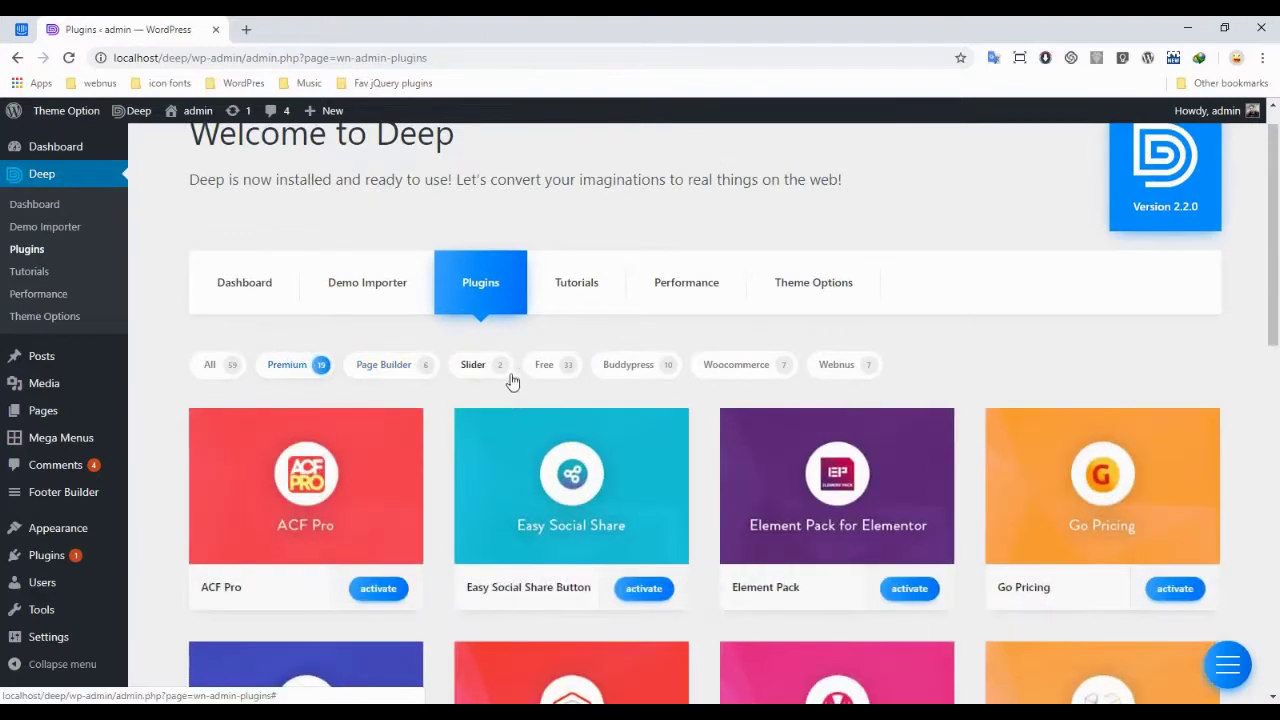
pyautogui.click(845, 365)
pyautogui.scroll(-1, 600, 500)
pyautogui.click(666, 508)
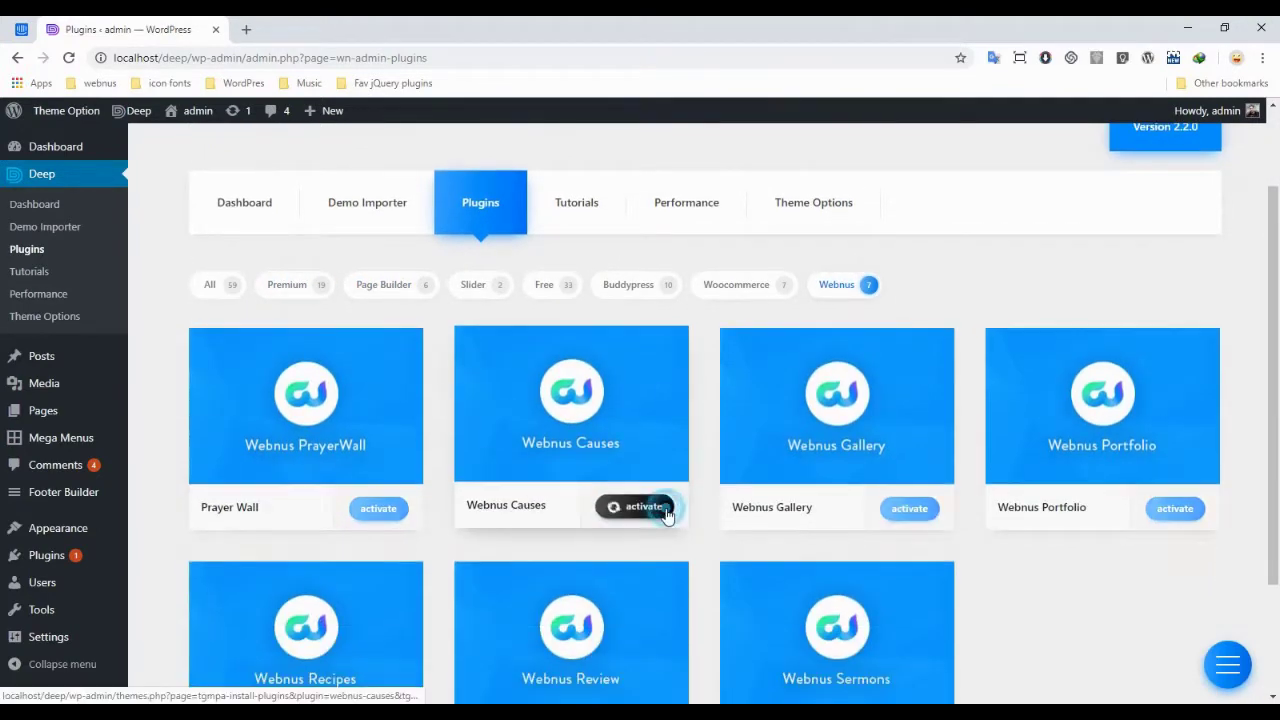
pyautogui.click(906, 508)
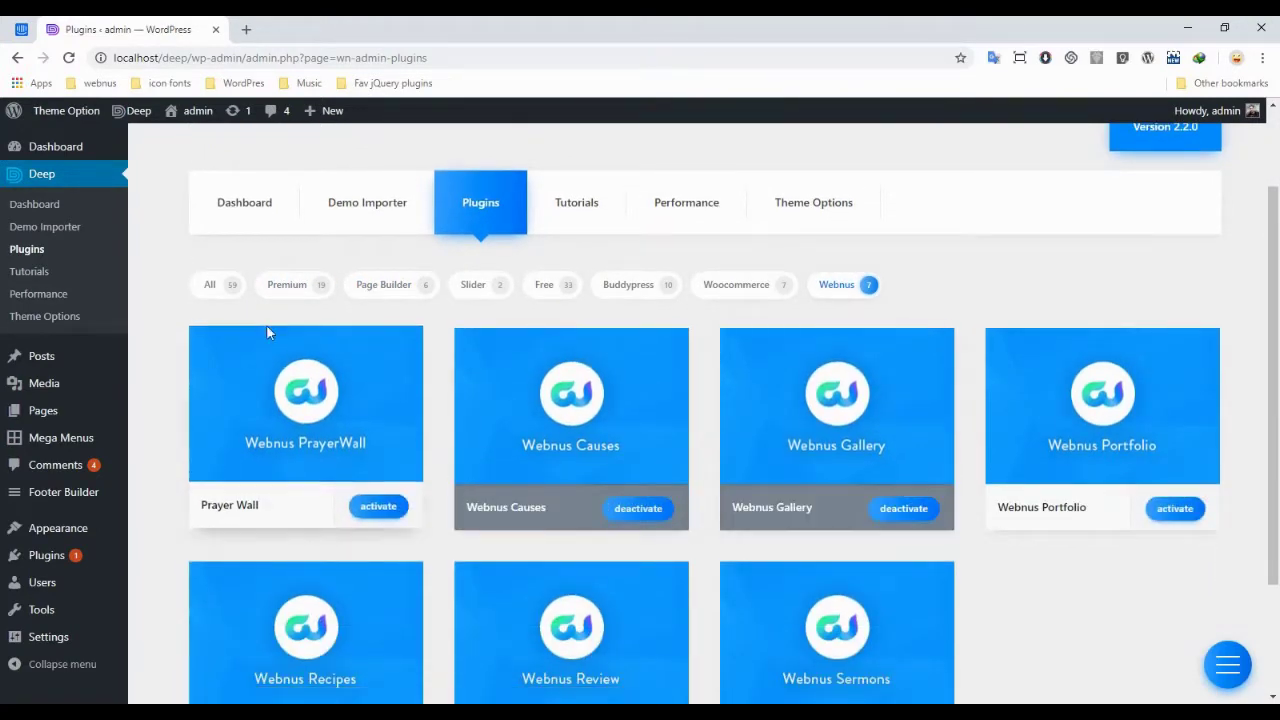
# - Show the plugins of all categories and look through the list
pyautogui.click(209, 284)
pyautogui.scroll(-5, 697, 266)
pyautogui.click(640, 262)
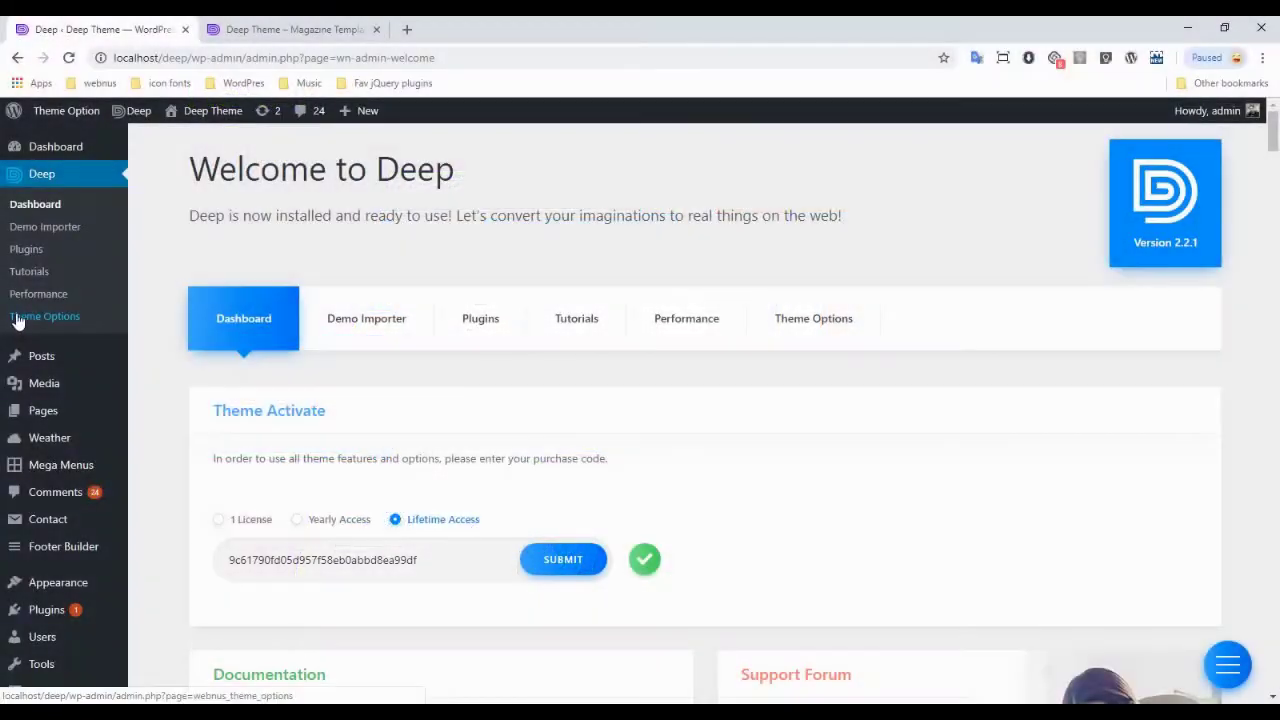
# - Open the front-end header builder from the Deep theme options and add a Logo element to the first column of Header Area Row 1
pyautogui.click(24, 318)
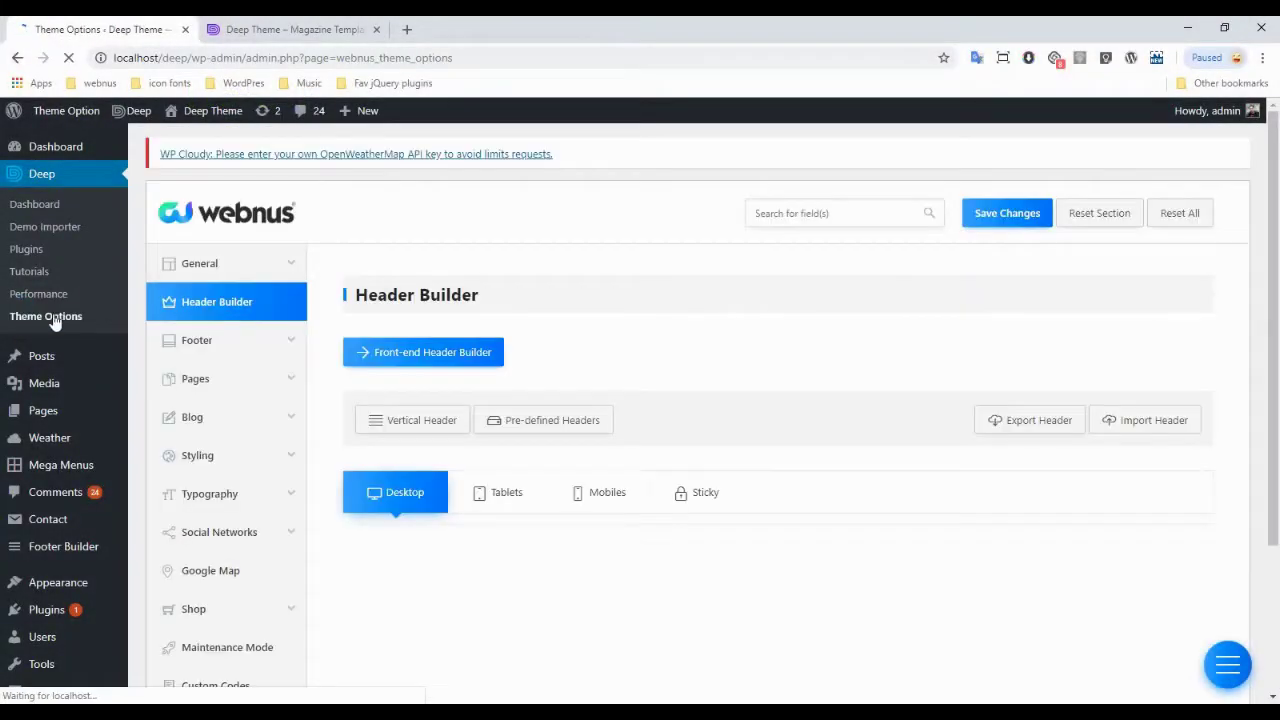
pyautogui.click(410, 360)
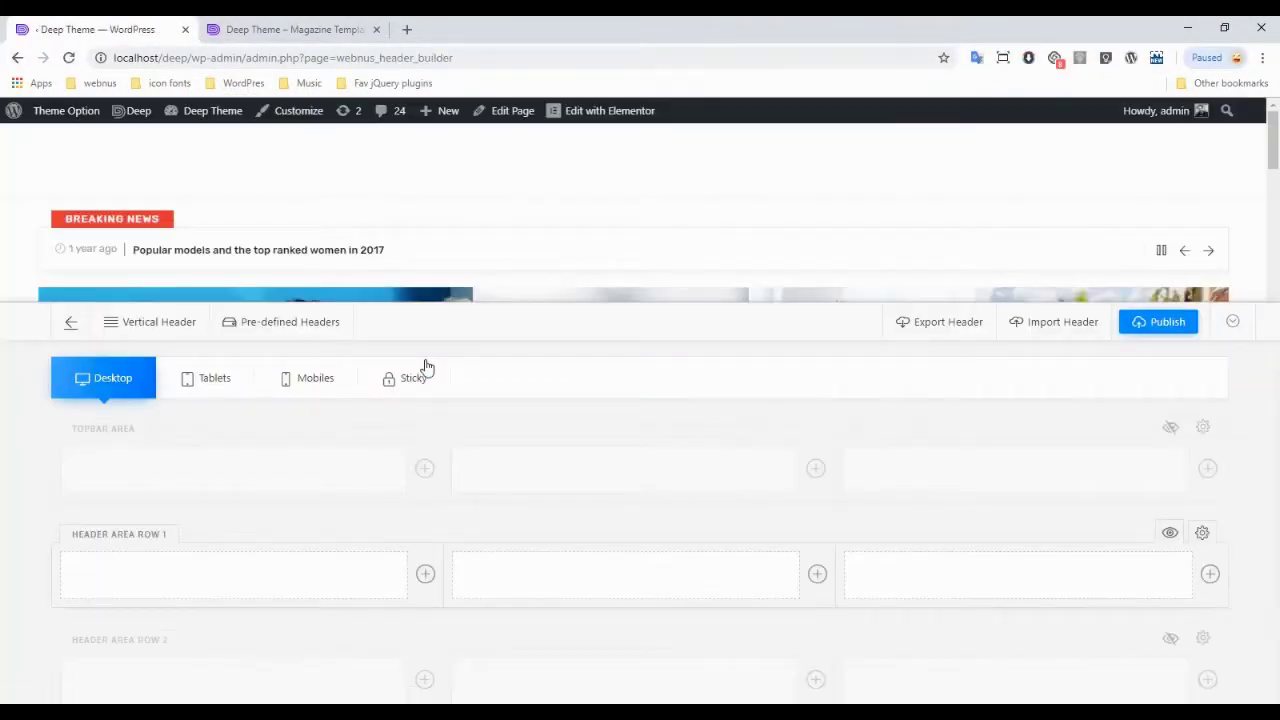
pyautogui.click(425, 573)
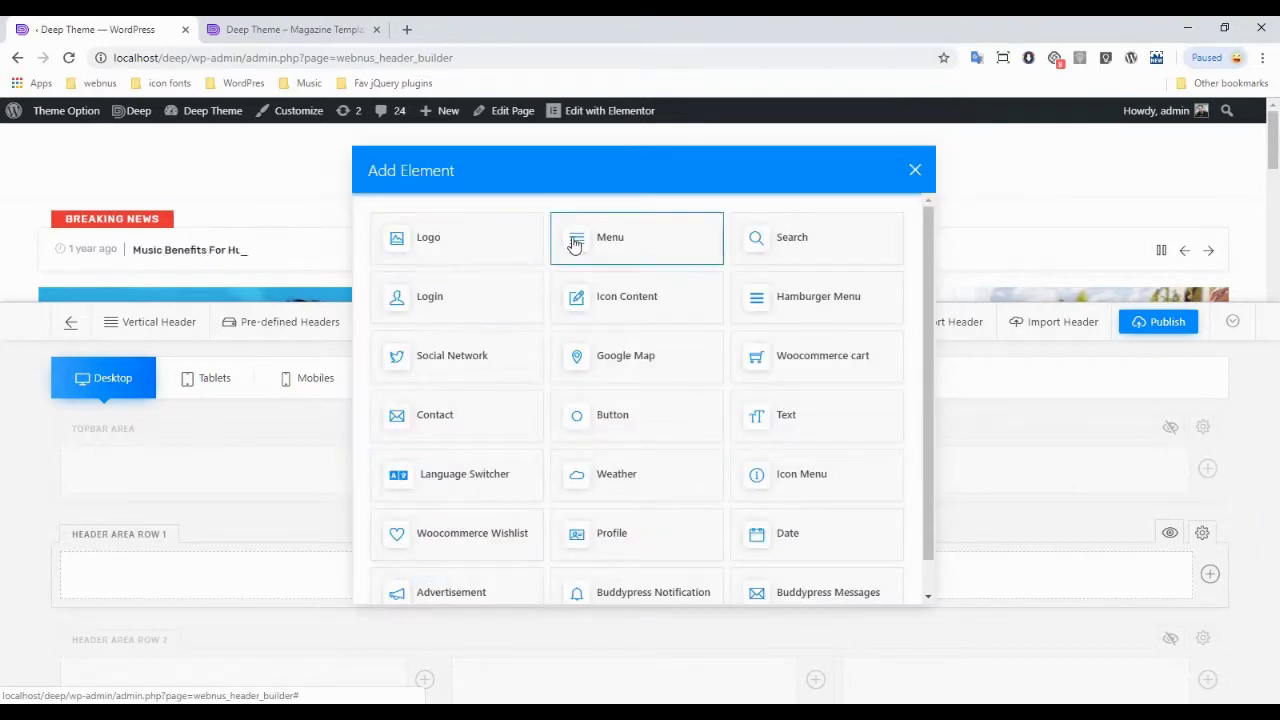
pyautogui.click(488, 244)
# - Set the dark-text Deep Magazine image as the default logo and the white-text version as the transparent dark-background logo, and save
pyautogui.click(408, 388)
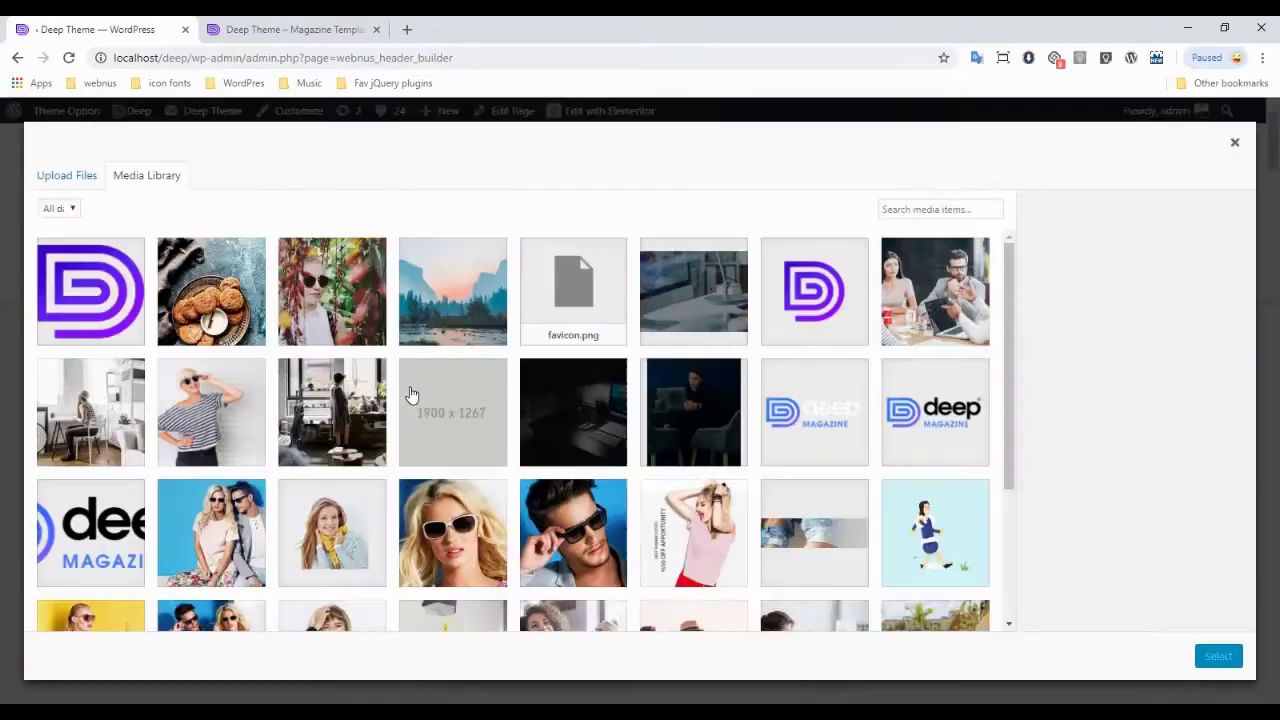
pyautogui.click(920, 420)
pyautogui.click(1218, 656)
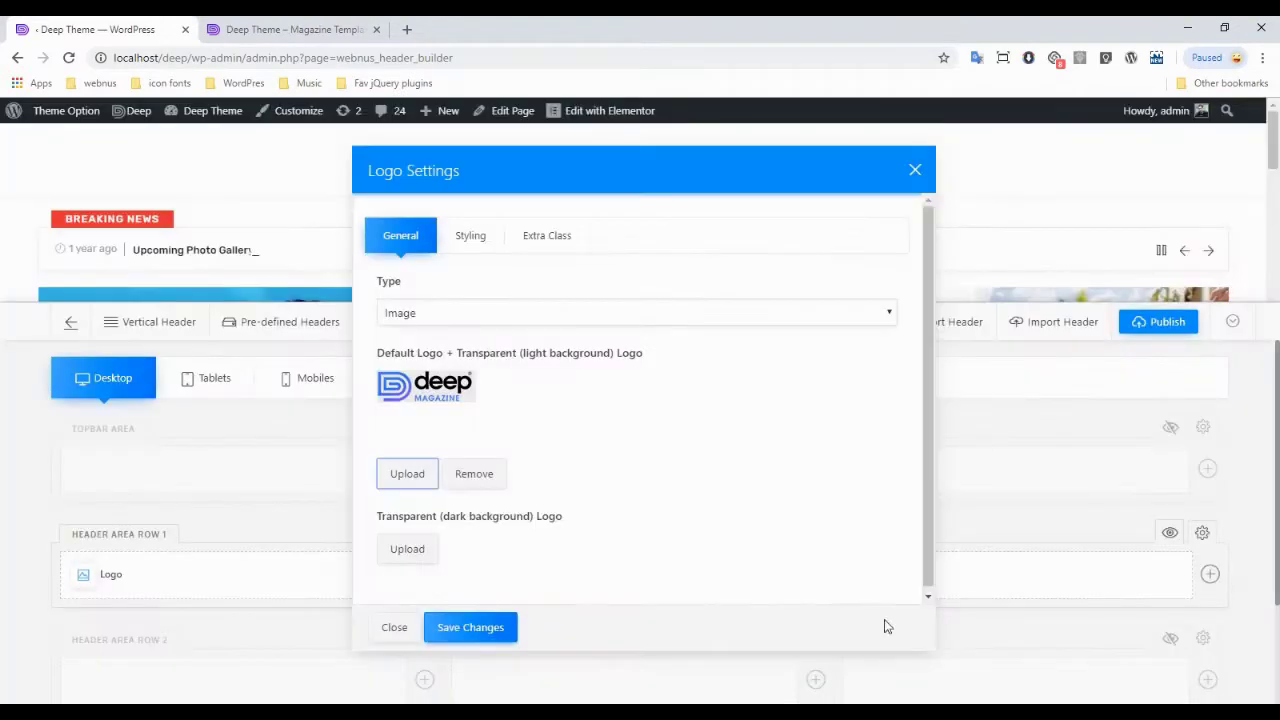
pyautogui.click(412, 548)
pyautogui.click(840, 422)
pyautogui.click(1218, 657)
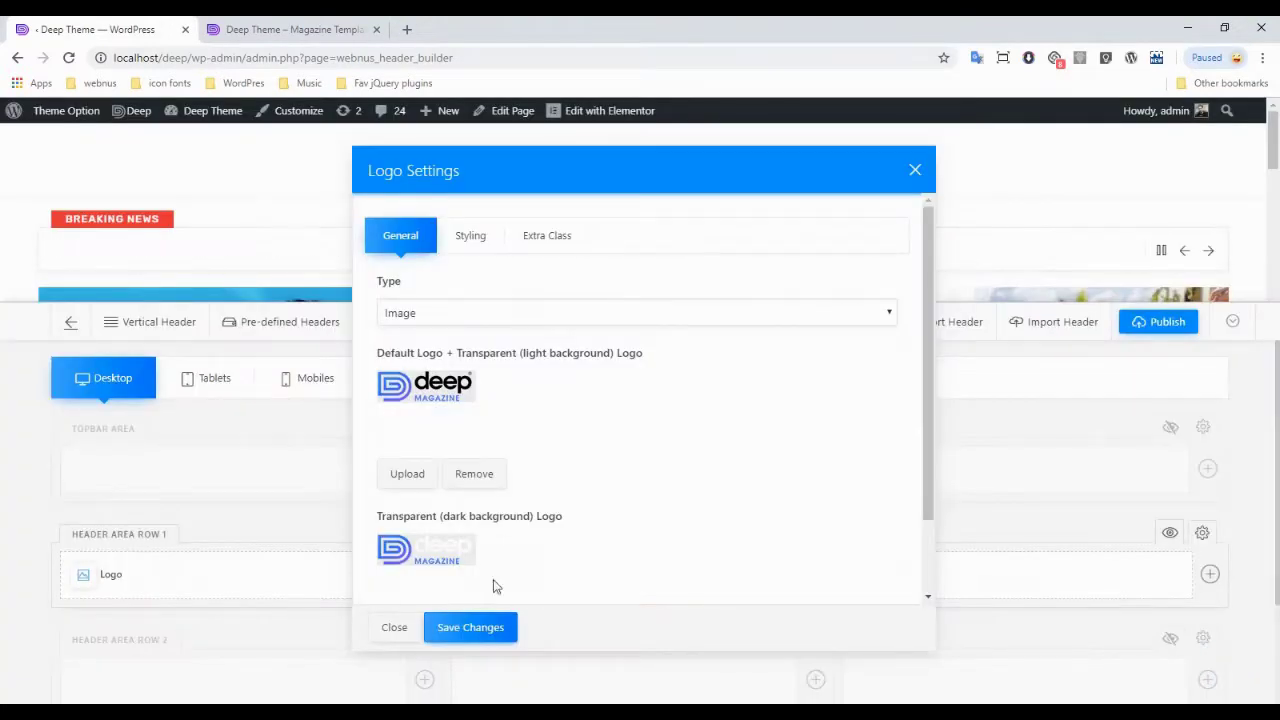
pyautogui.scroll(-1, 577, 474)
pyautogui.click(483, 630)
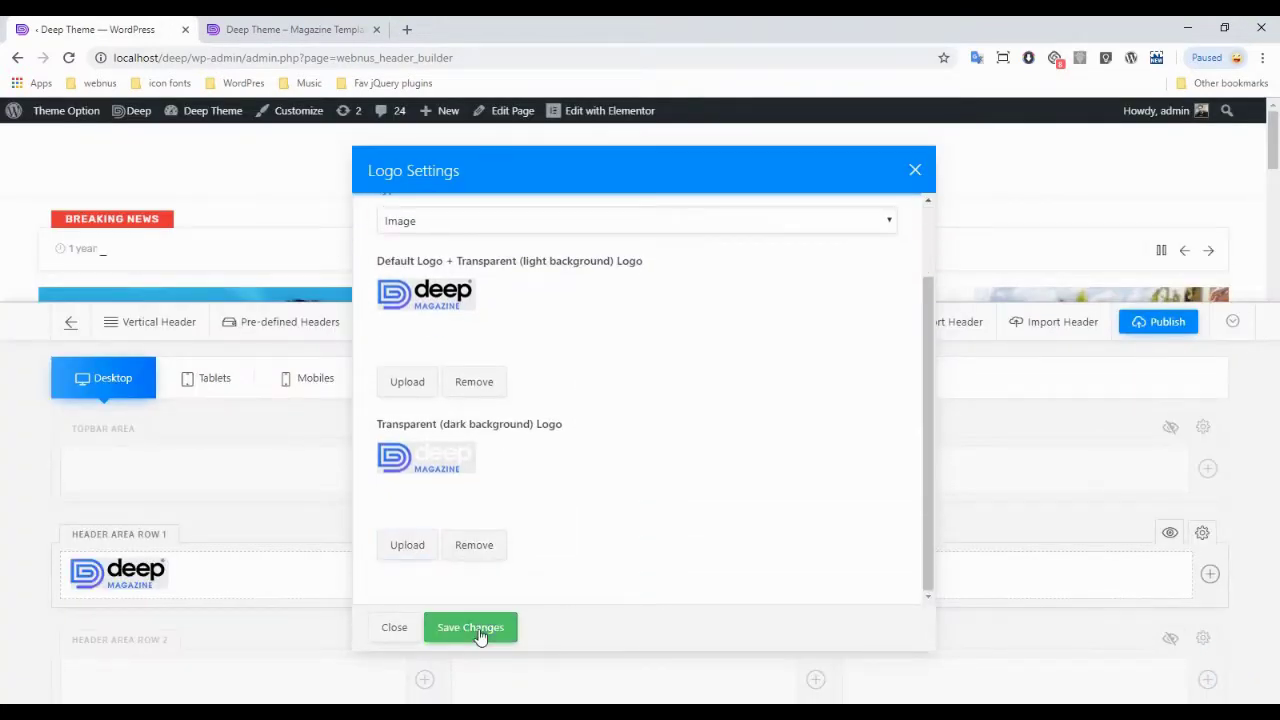
pyautogui.click(392, 626)
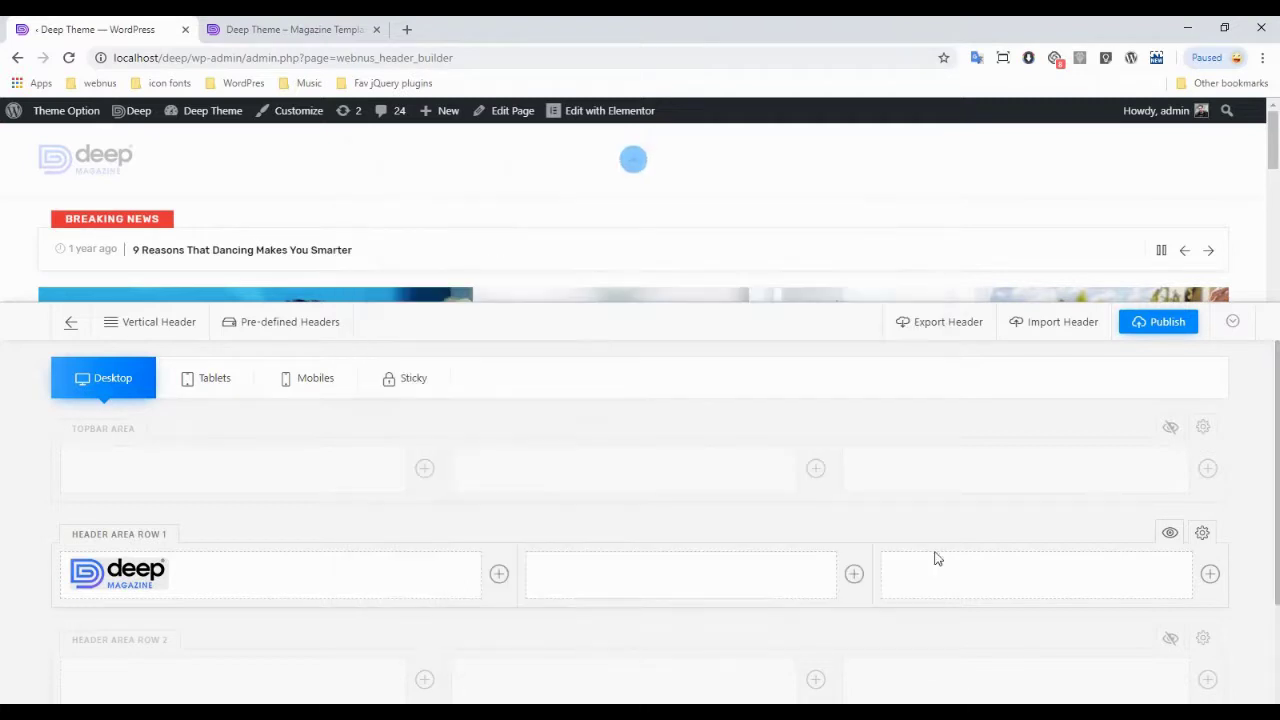
# - Add a Menu element to the middle column of Header Area Row 1 and assign headermenu1 to it
pyautogui.click(851, 575)
pyautogui.click(646, 244)
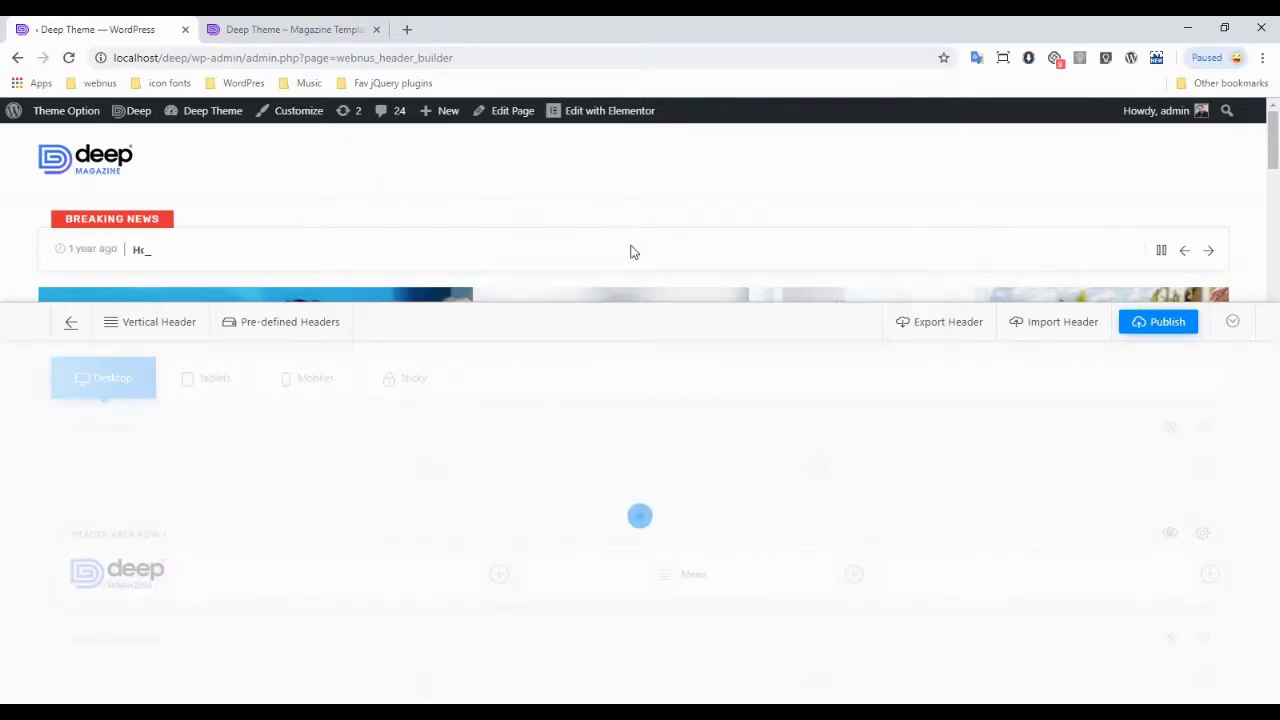
pyautogui.click(558, 318)
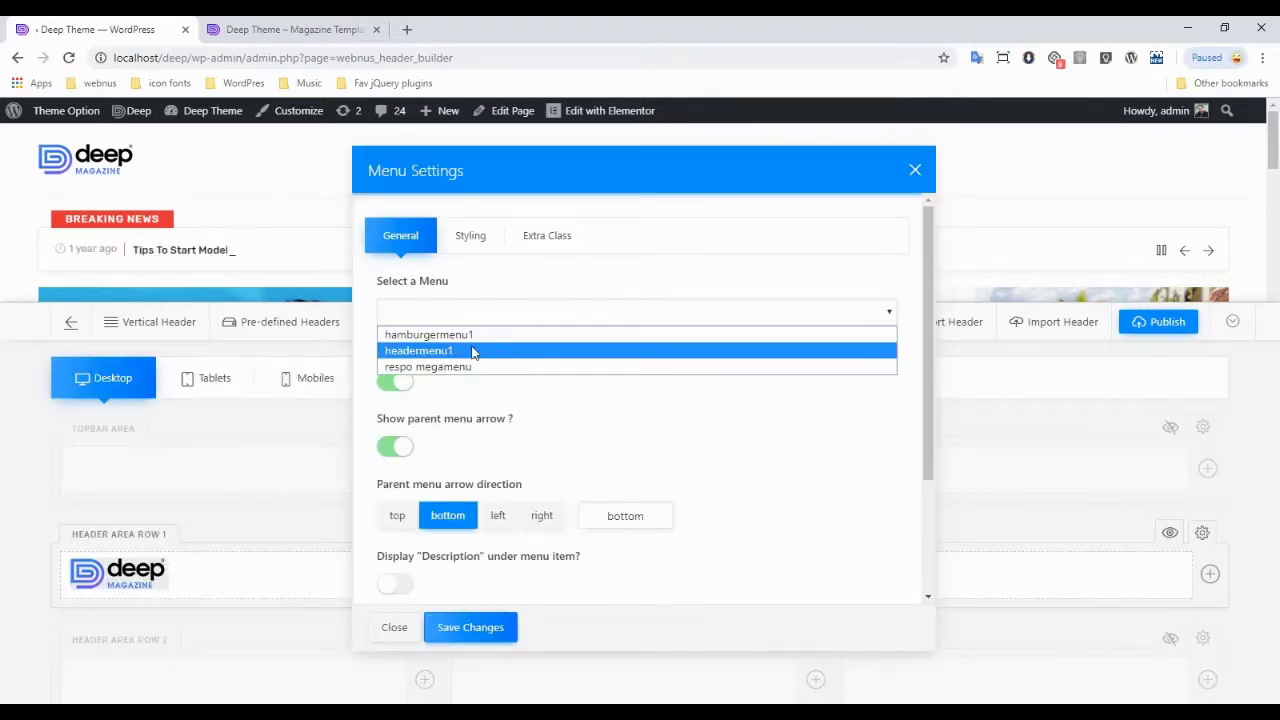
pyautogui.click(503, 350)
# - Set the text color of the header menu's items to #444444 in the menu styling
pyautogui.click(471, 240)
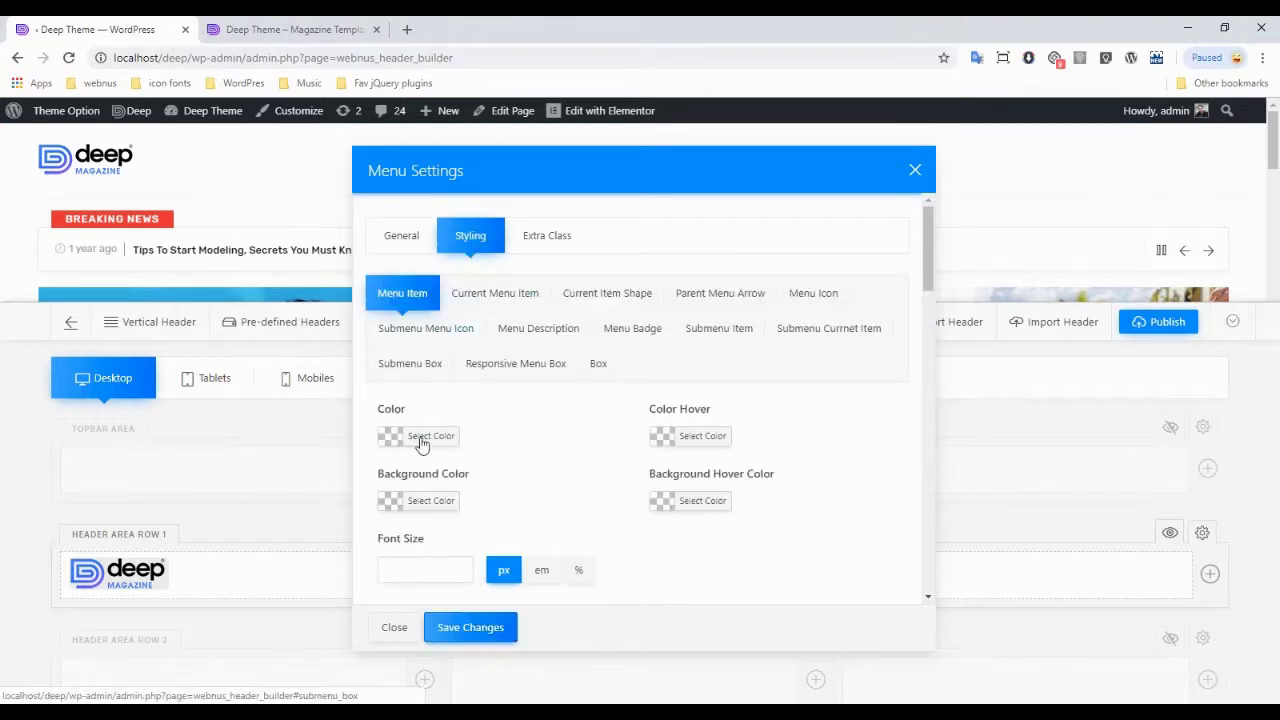
pyautogui.click(420, 436)
pyautogui.click(466, 461)
pyautogui.write('4444')
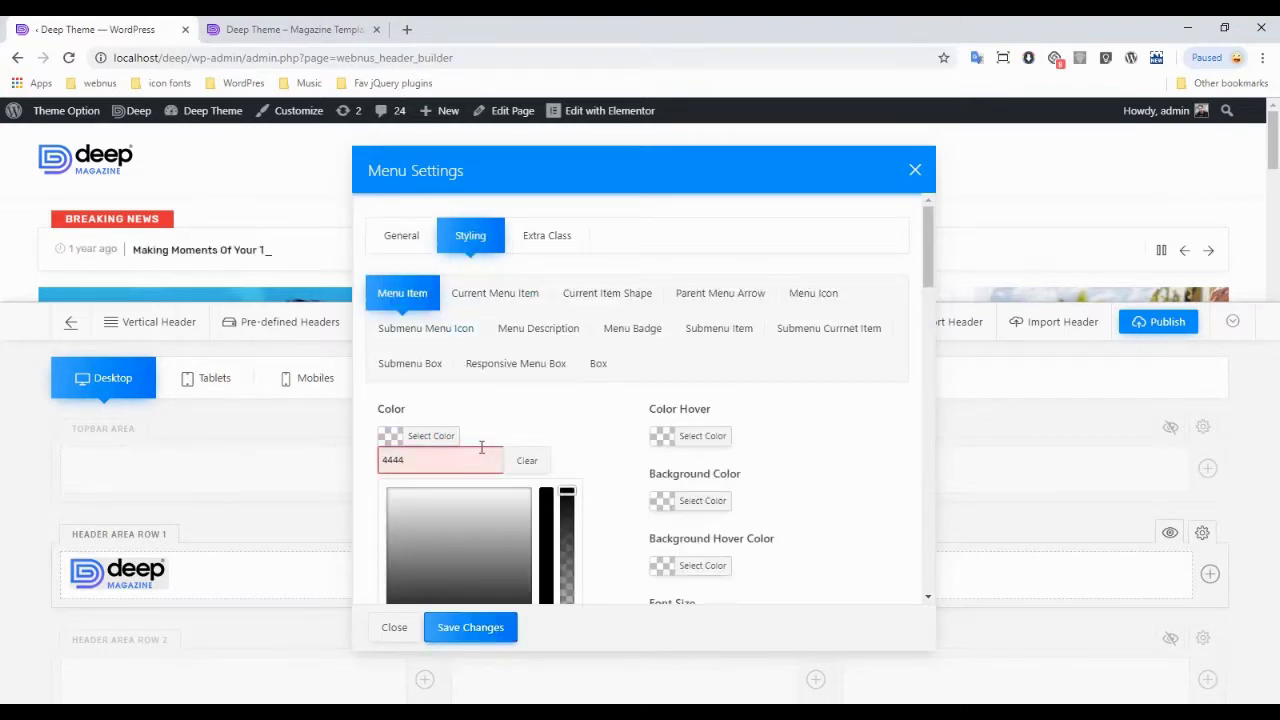
pyautogui.write('44')
pyautogui.click(529, 414)
pyautogui.scroll(-2, 480, 506)
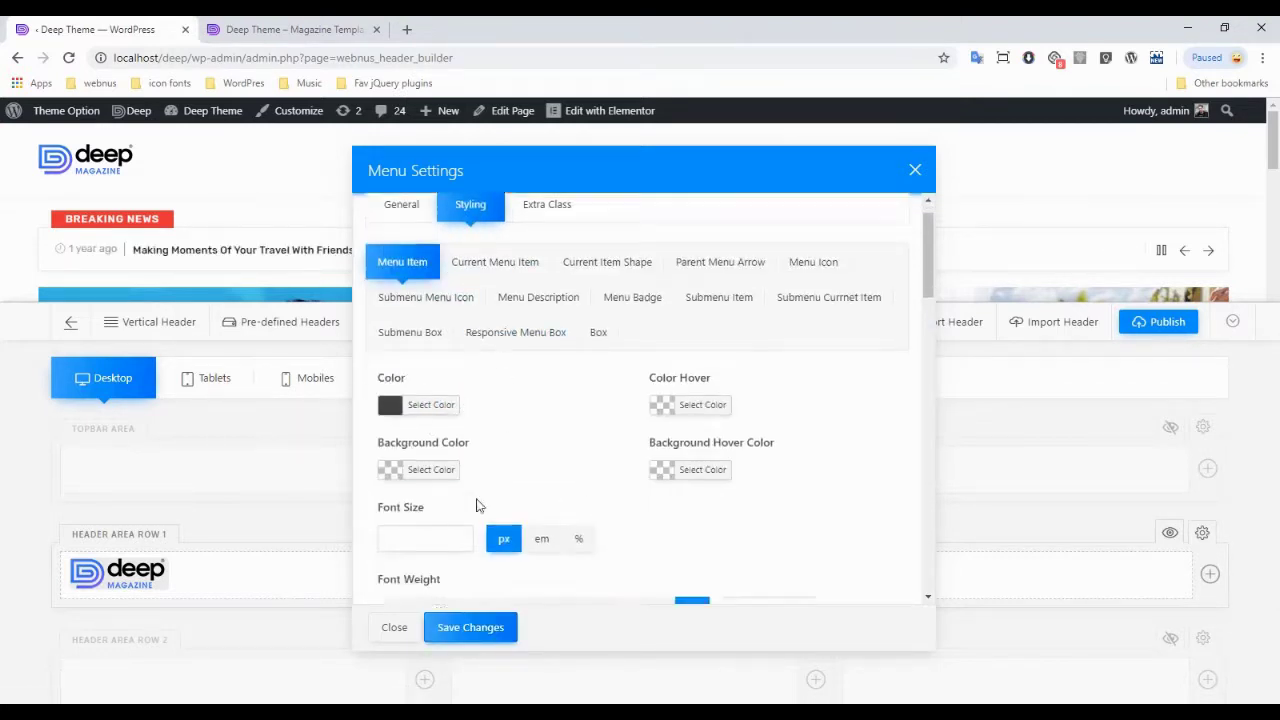
# - Set the menu items' font size to 15 px and font weight to 500, save and close the menu settings
pyautogui.click(406, 409)
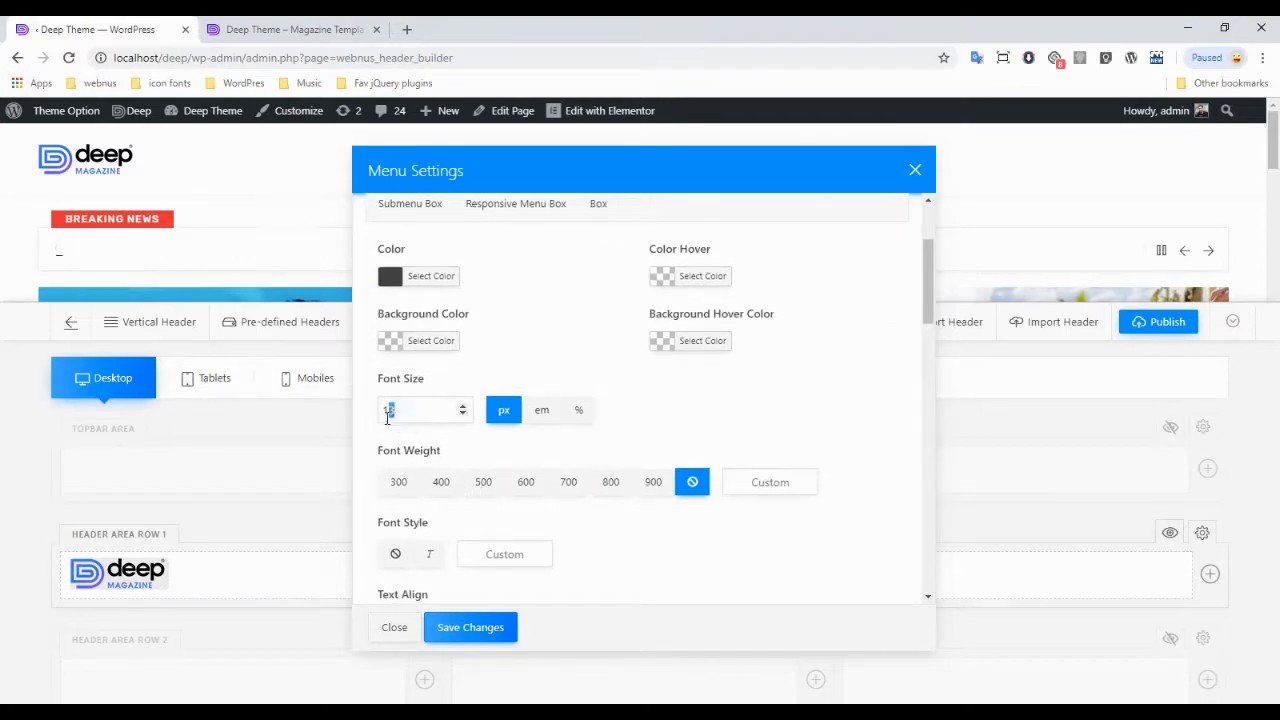
pyautogui.write('15')
pyautogui.click(506, 630)
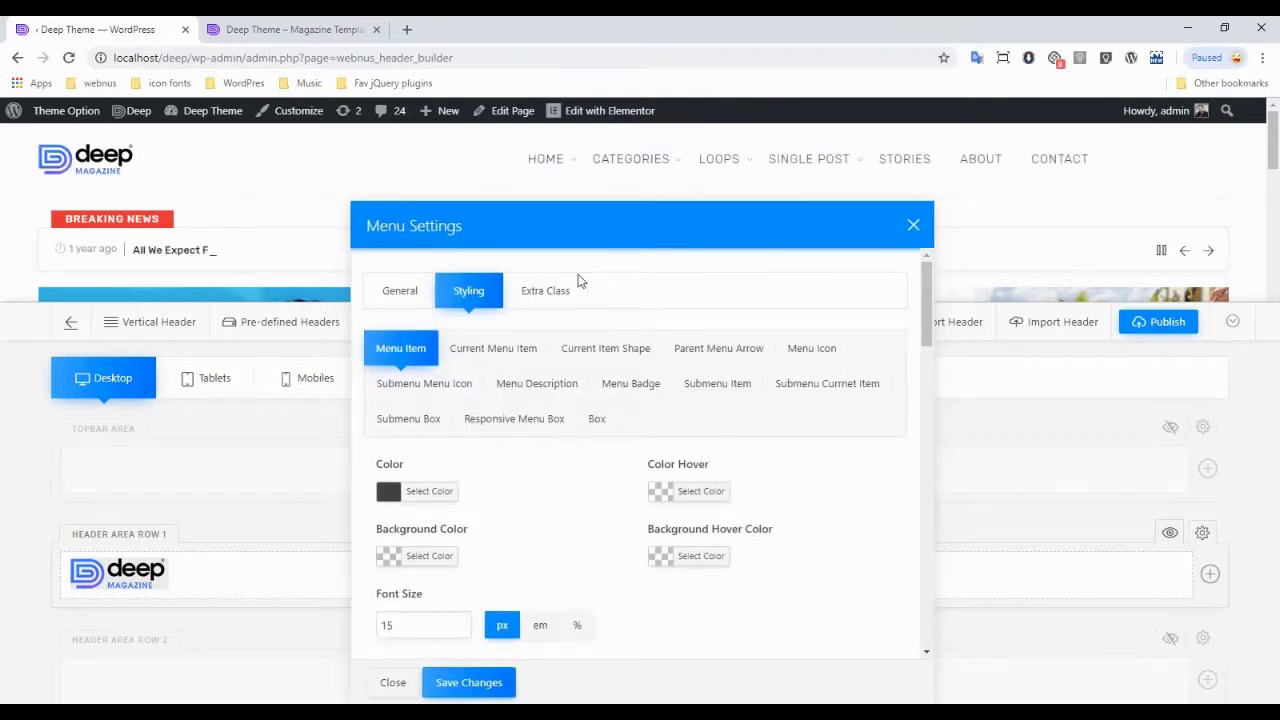
pyautogui.scroll(-2, 530, 540)
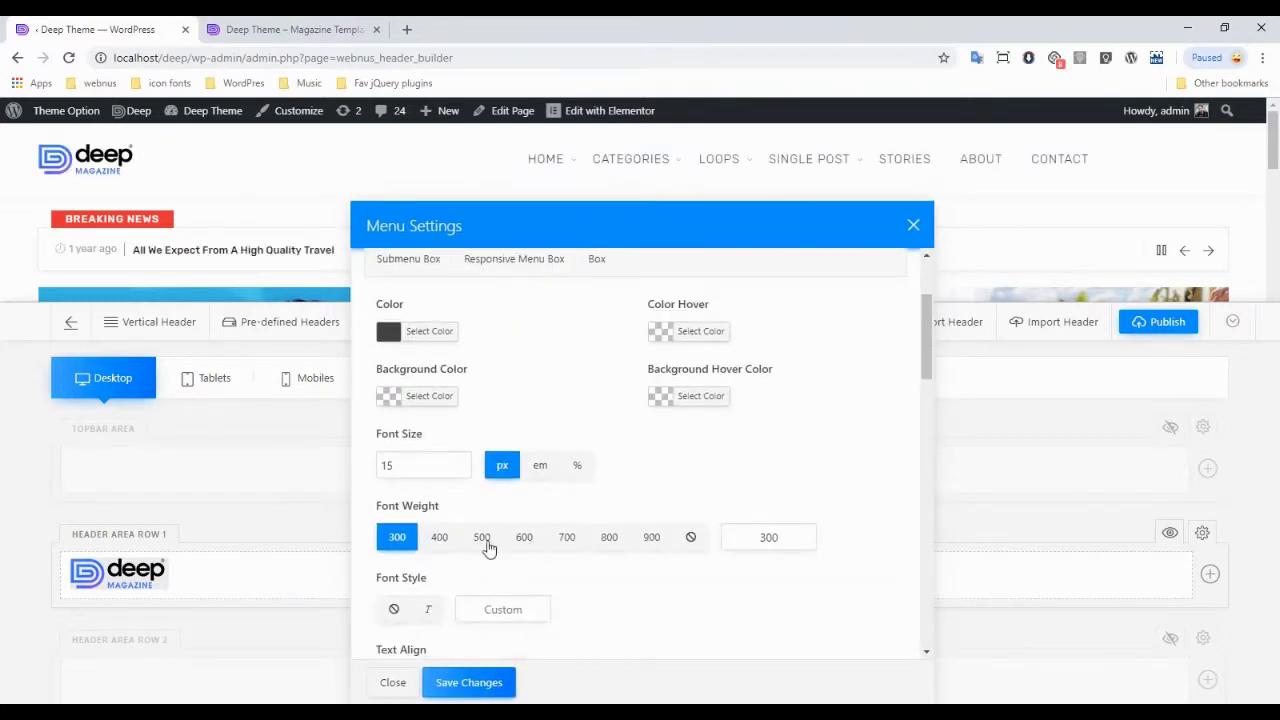
pyautogui.click(482, 540)
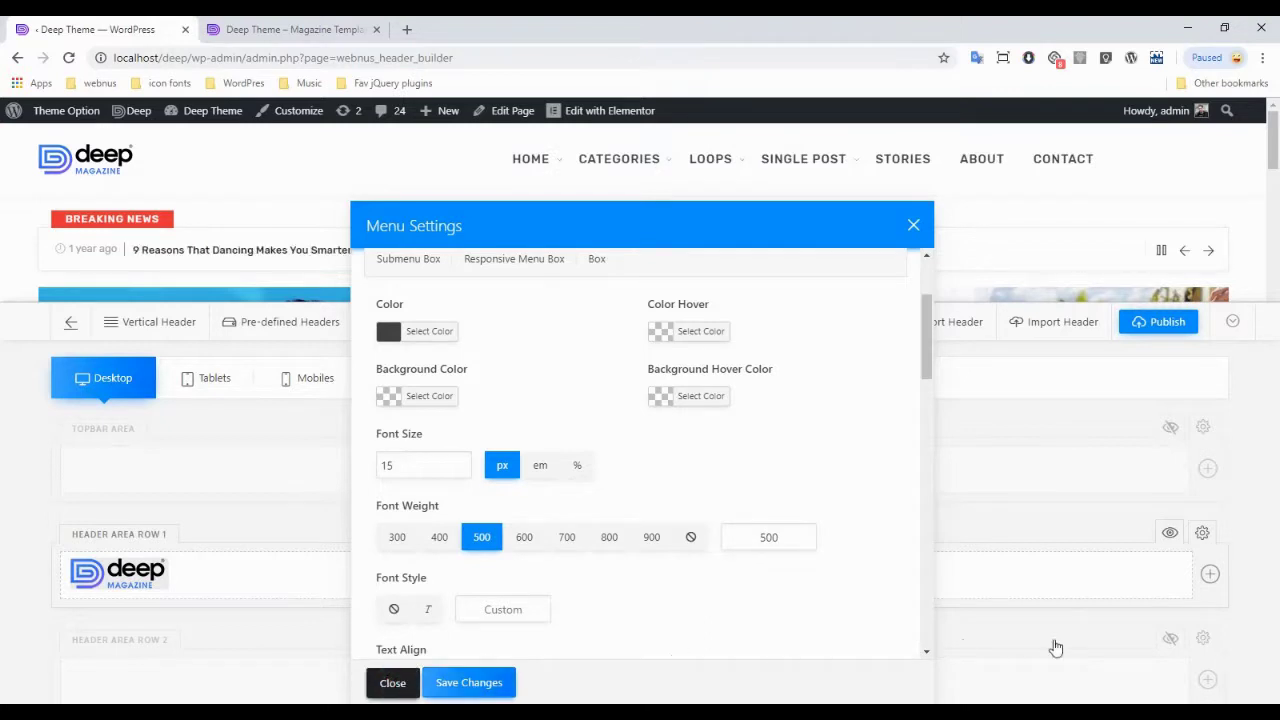
pyautogui.click(1186, 612)
# - Add a Search element to the third column of Header Area Row 1 and set its type to Toggle
pyautogui.click(1209, 574)
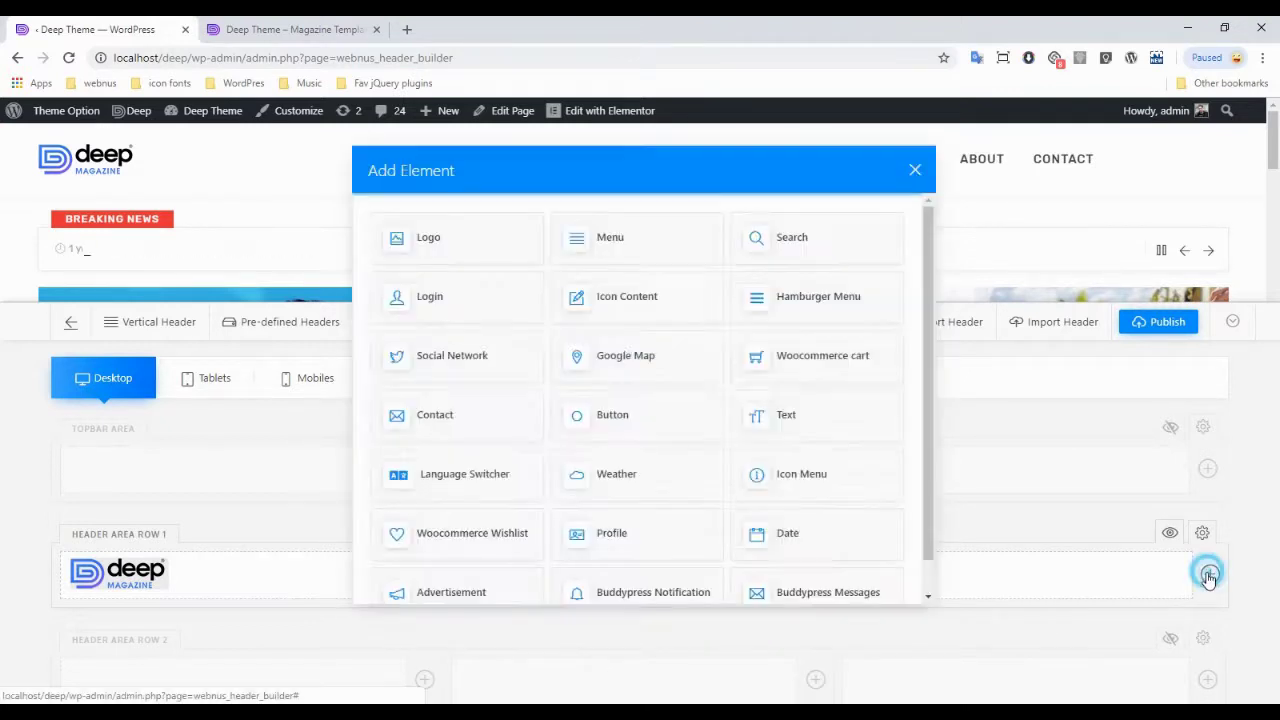
pyautogui.click(790, 240)
pyautogui.moveTo(713, 182); pyautogui.dragTo(498, 167)
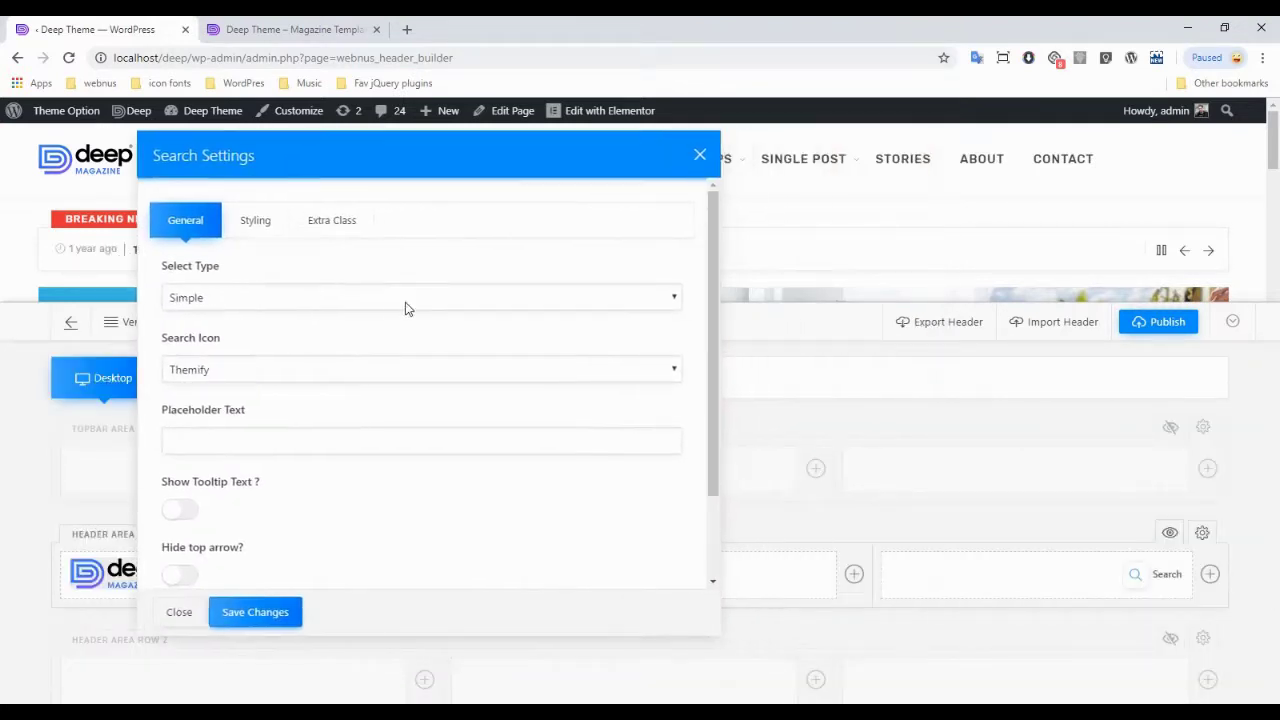
pyautogui.click(357, 298)
pyautogui.click(349, 334)
# - Style the search icon with the color #444444 and a font size of 17 px
pyautogui.click(267, 228)
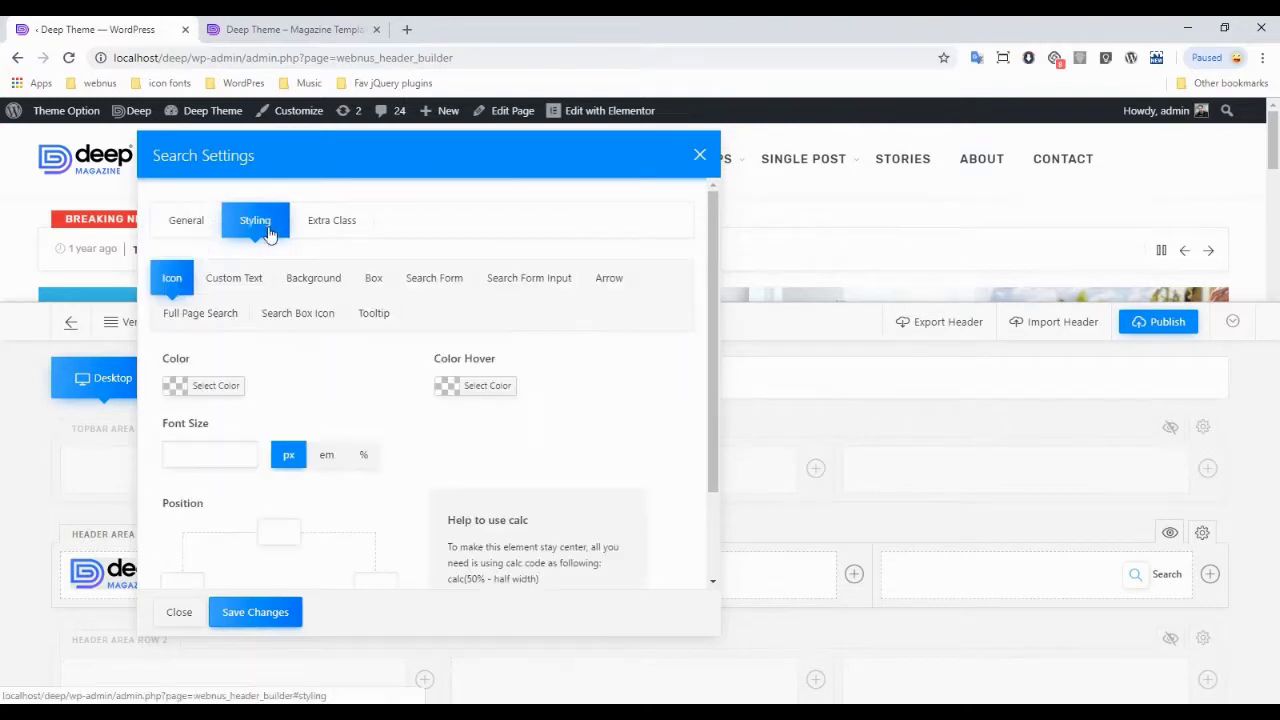
pyautogui.click(214, 387)
pyautogui.write('444444')
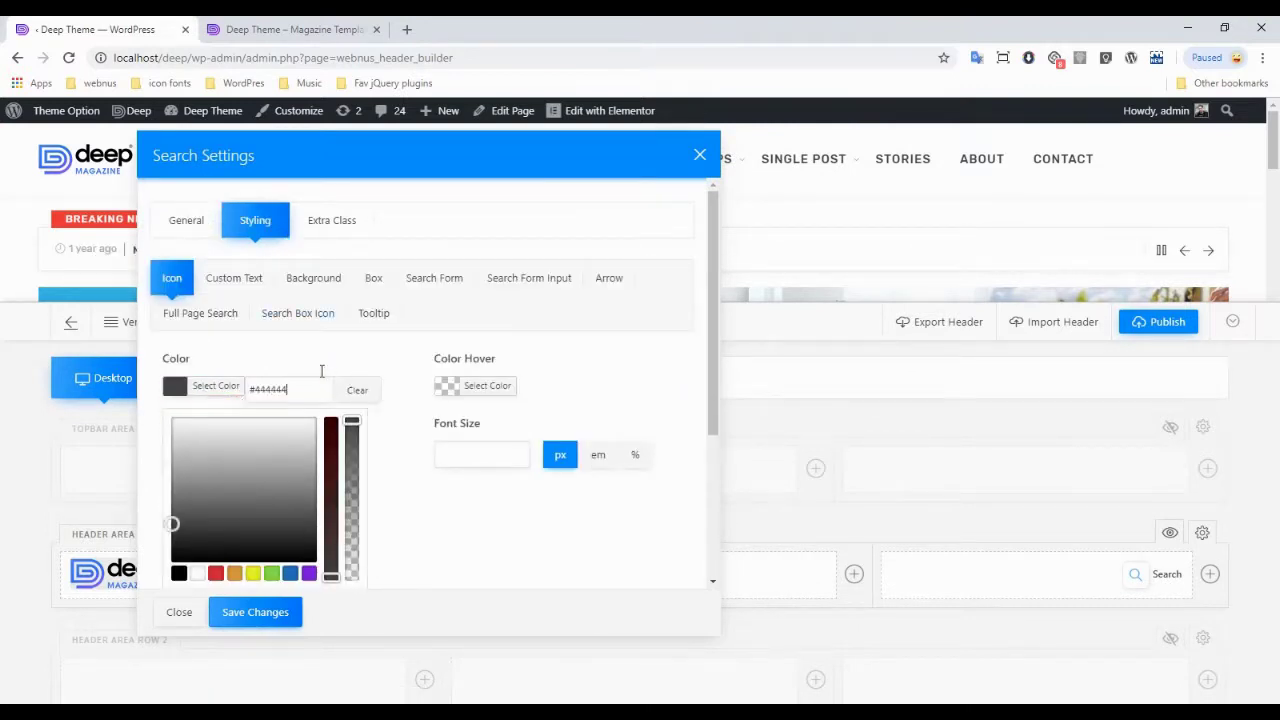
pyautogui.click(320, 366)
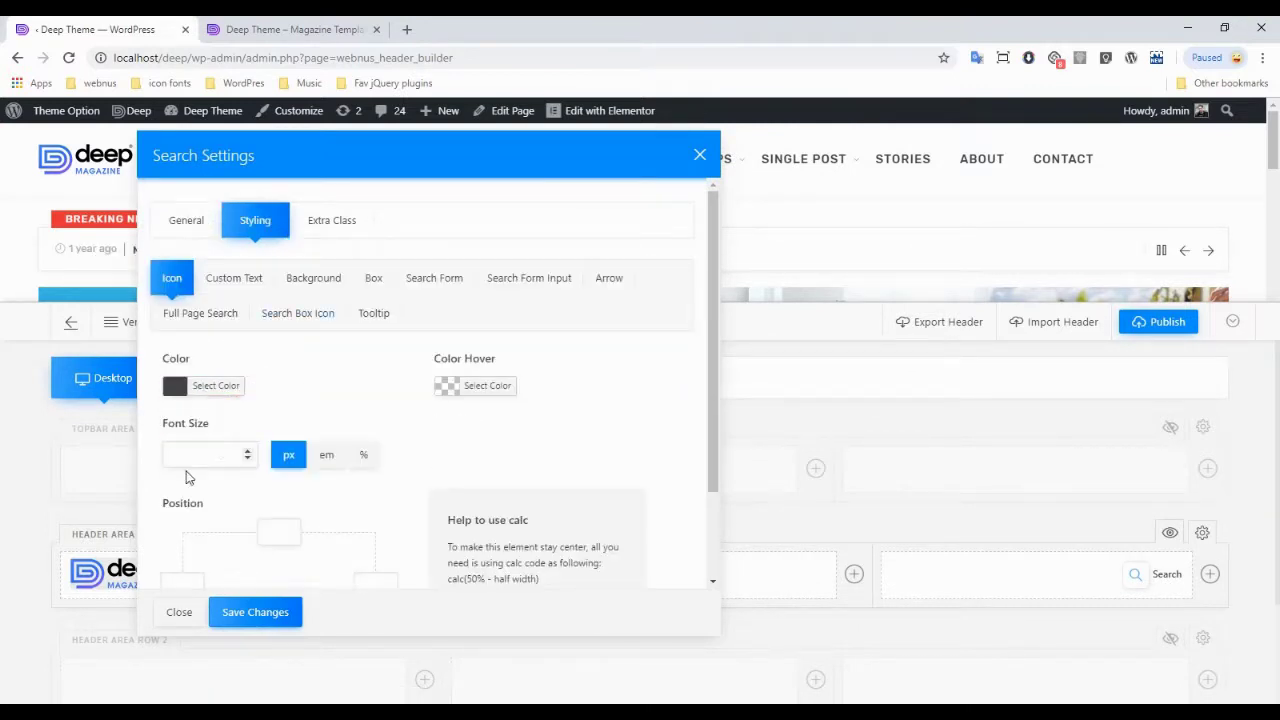
# - Give the search box a right margin of 20 and padding of 4 above and below and 20 on both sides
pyautogui.click(434, 288)
pyautogui.click(373, 283)
pyautogui.scroll(-2, 397, 445)
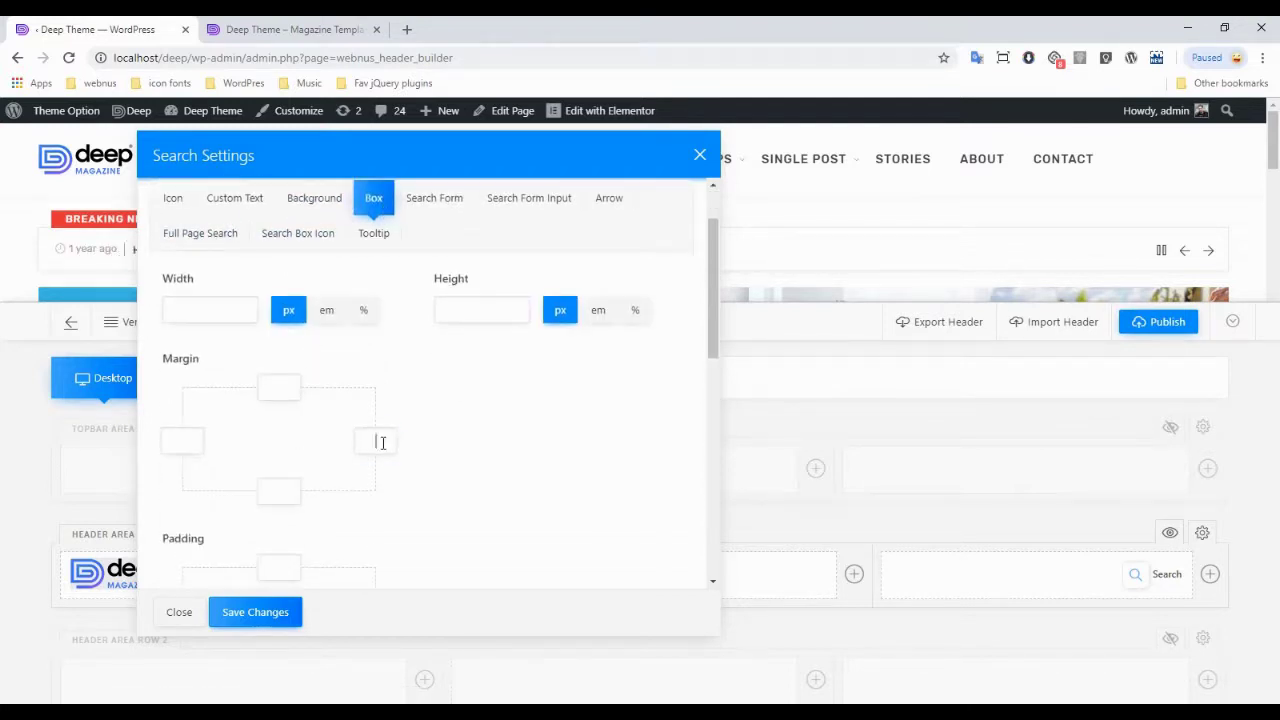
pyautogui.scroll(-2, 309, 492)
pyautogui.click(287, 488)
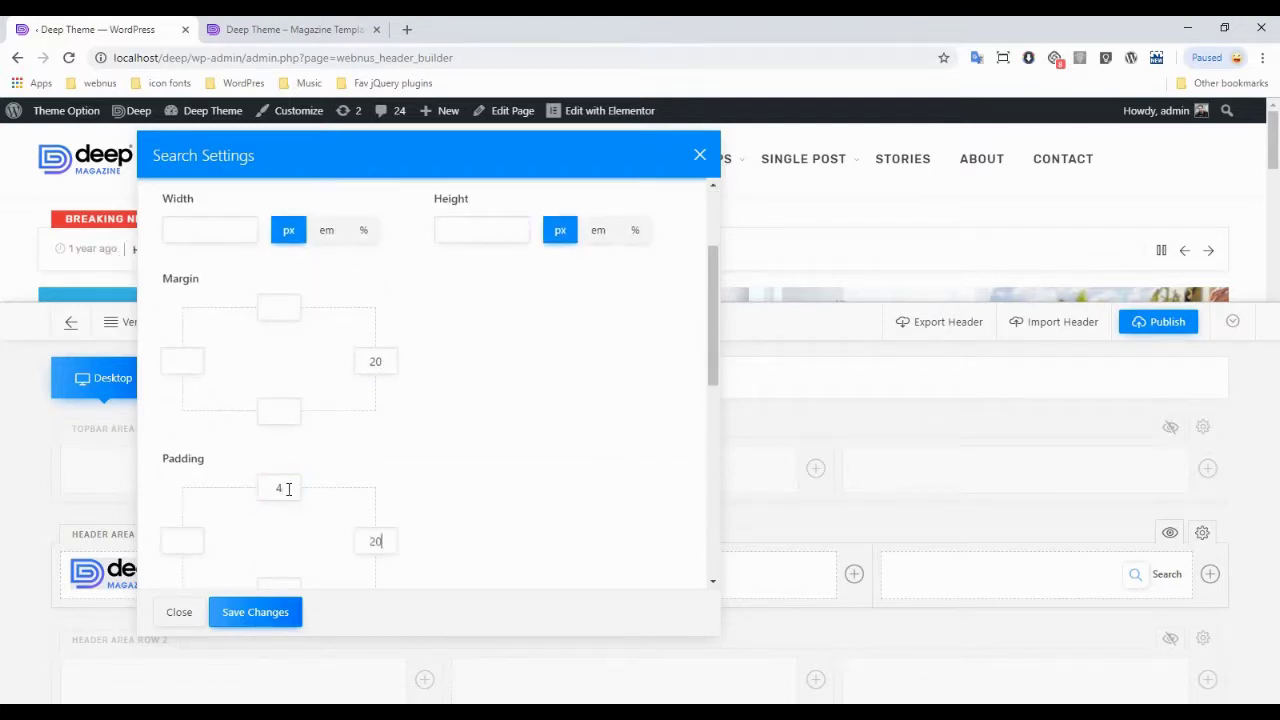
pyautogui.scroll(-3, 288, 490)
# - Set the search box's border style to Solid and its border color to #444444
pyautogui.click(284, 492)
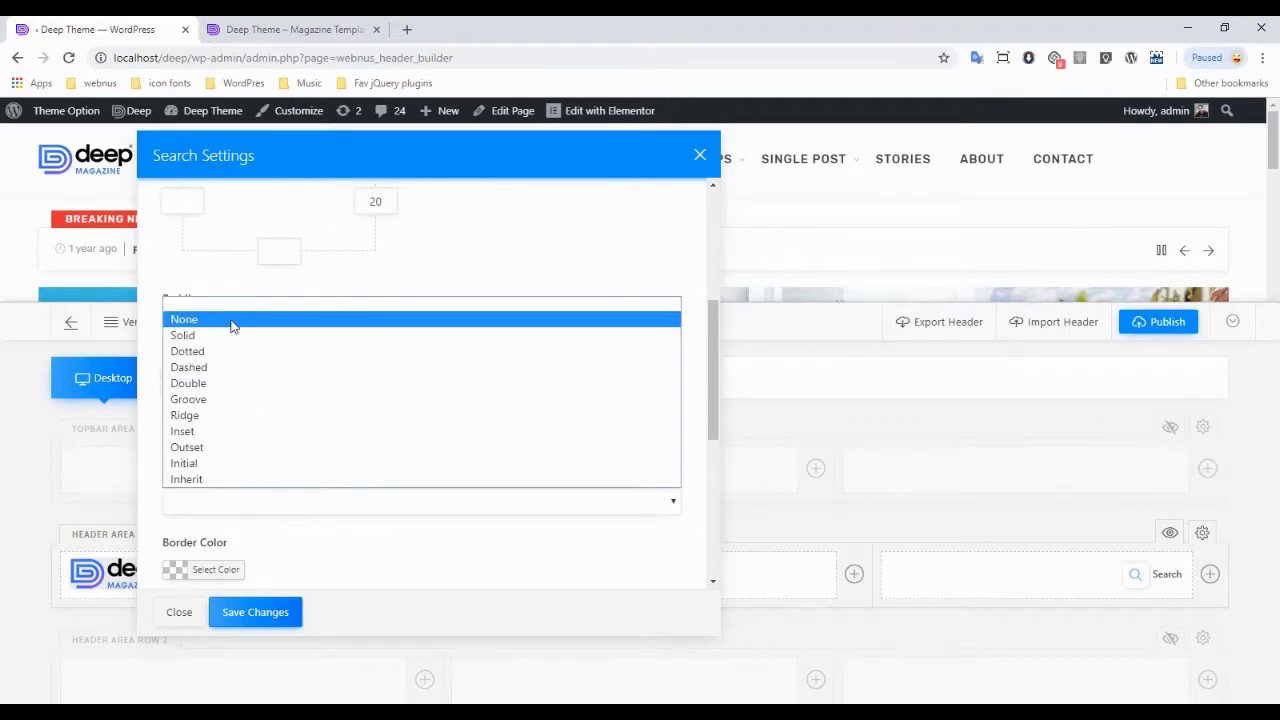
pyautogui.click(238, 334)
pyautogui.scroll(-2, 270, 512)
pyautogui.click(230, 491)
pyautogui.write('444444')
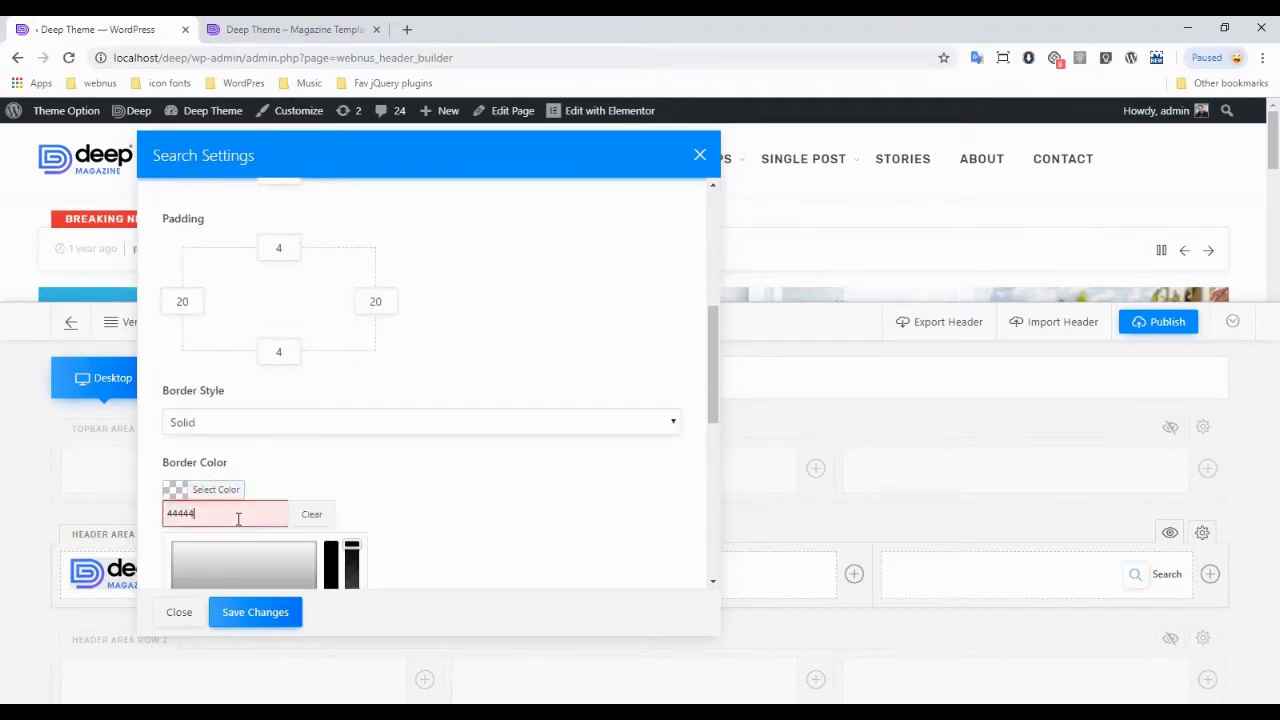
pyautogui.click(440, 484)
# - Set the search box's right border width to 1 and save the search settings
pyautogui.scroll(-3, 440, 484)
pyautogui.click(378, 379)
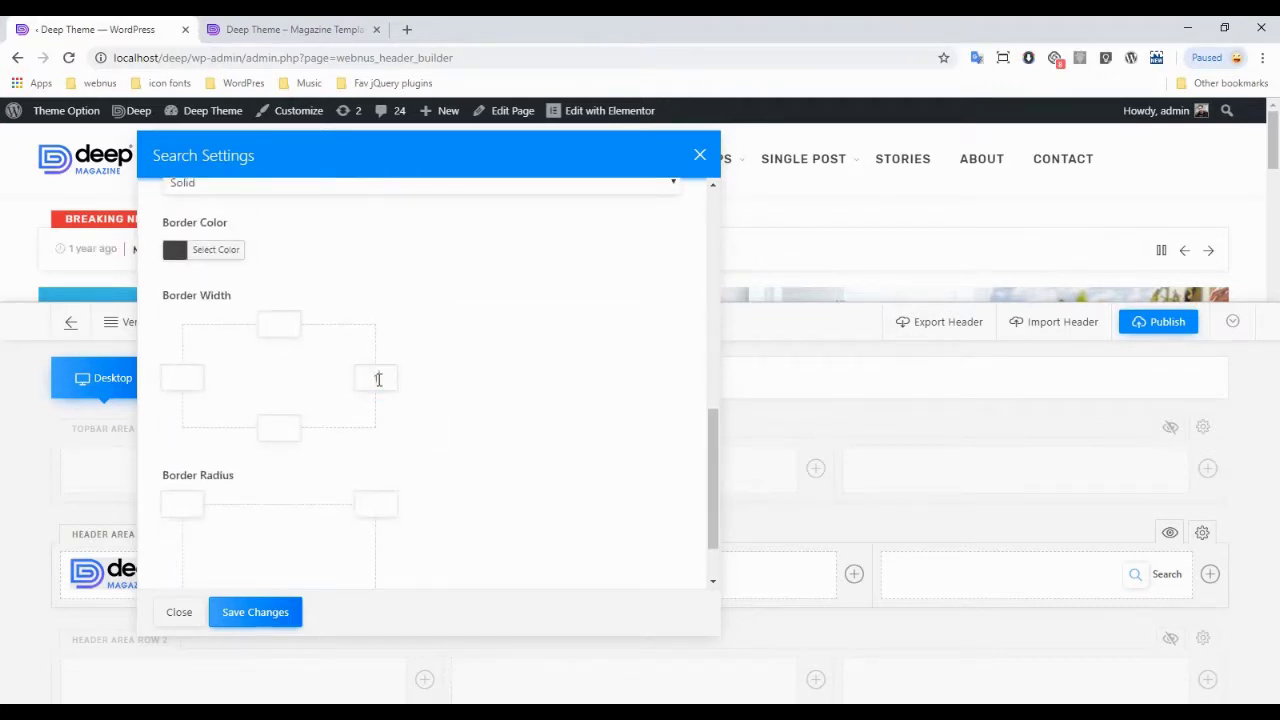
pyautogui.write('1')
pyautogui.scroll(-1, 378, 379)
pyautogui.click(255, 612)
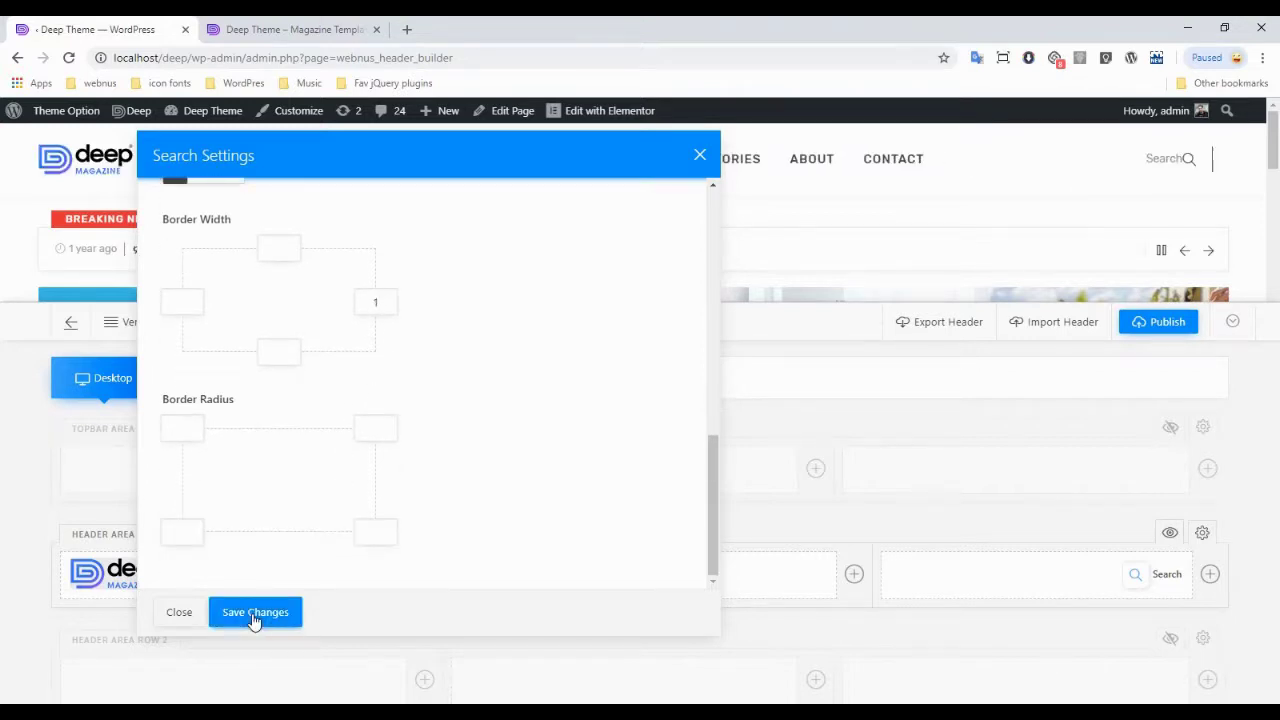
# - Enable the search tooltip with the text Search, clear the custom text beside the search icon, save and close the settings
pyautogui.scroll(10, 357, 380)
pyautogui.click(176, 279)
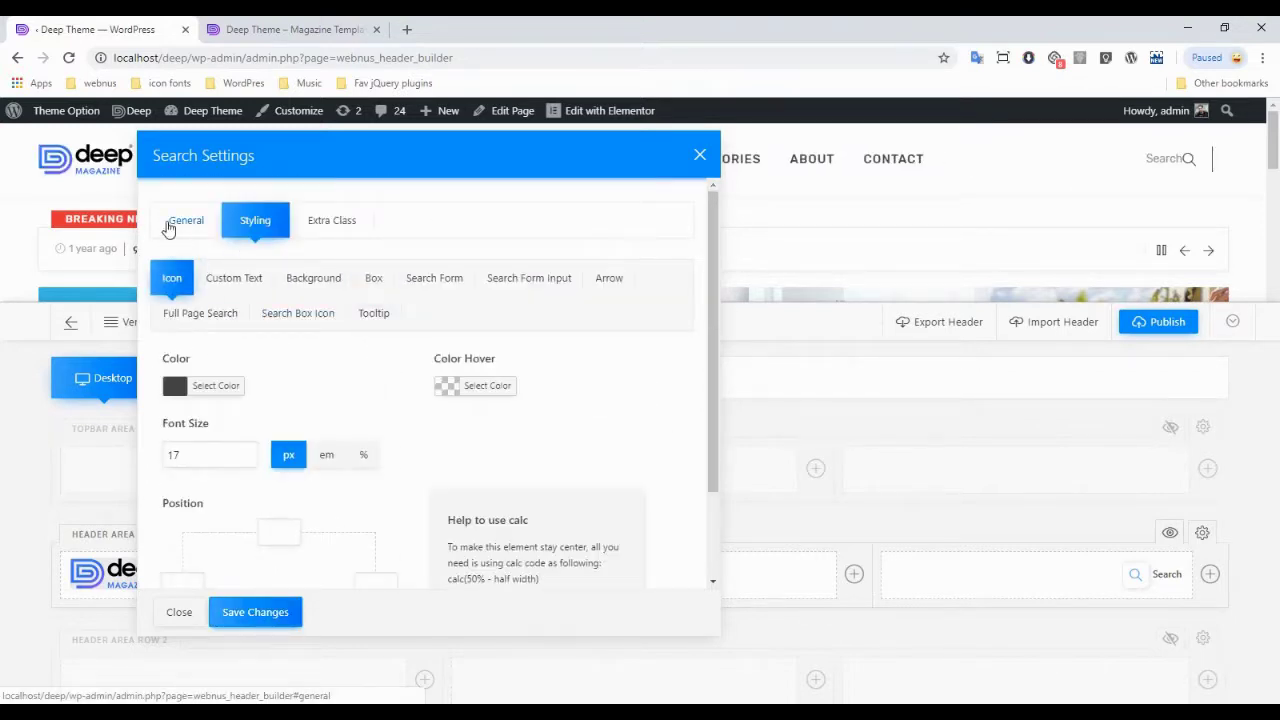
pyautogui.click(168, 229)
pyautogui.scroll(-2, 283, 431)
pyautogui.click(182, 331)
pyautogui.scroll(1, 269, 397)
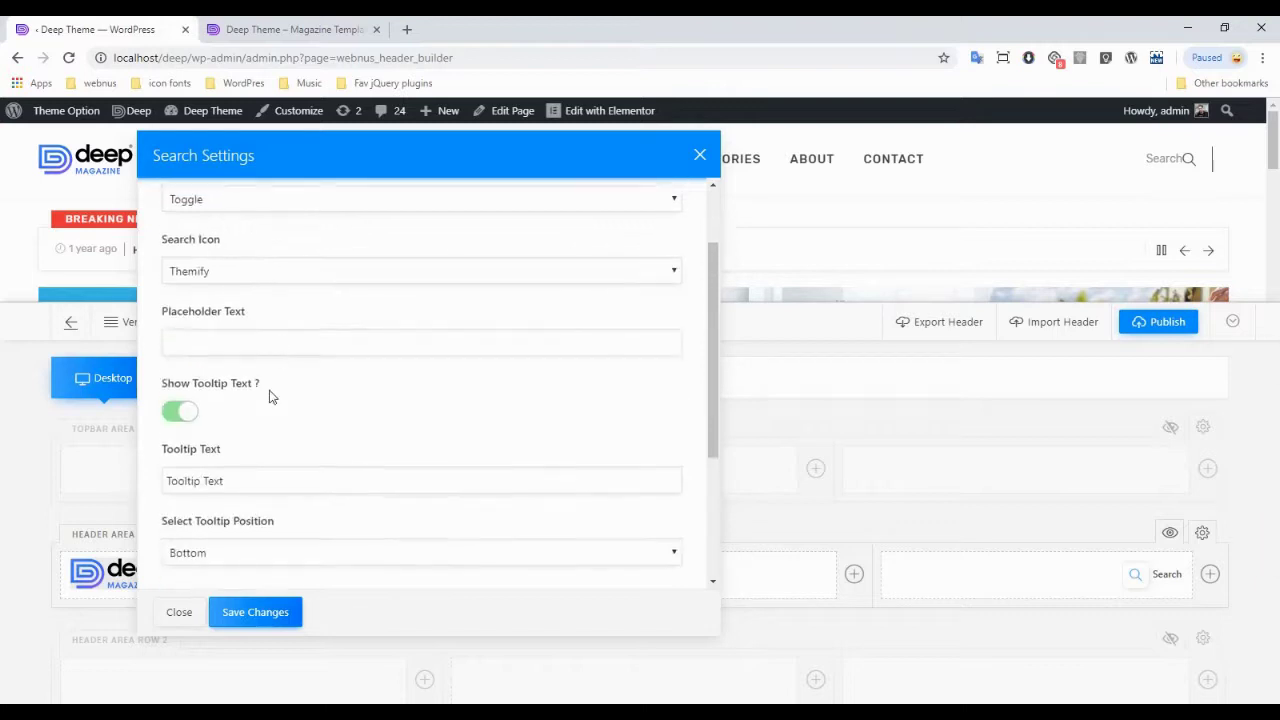
pyautogui.scroll(-2, 269, 397)
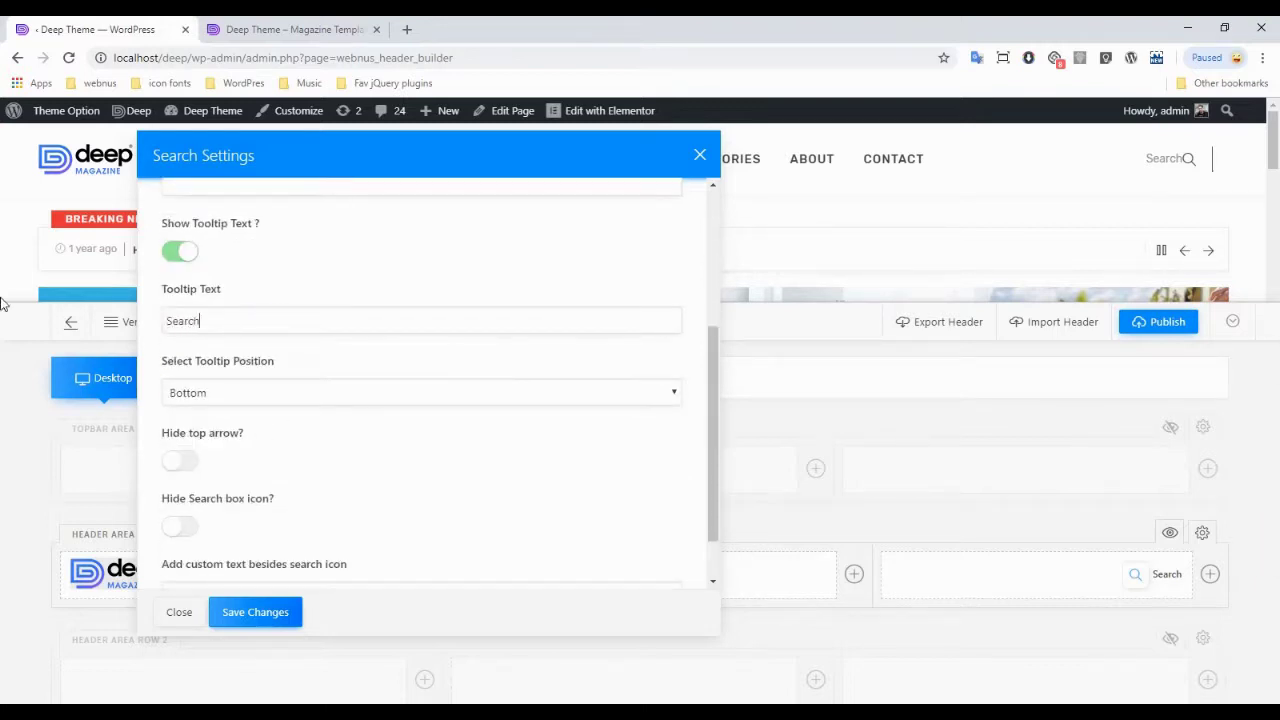
pyautogui.scroll(-1, 245, 469)
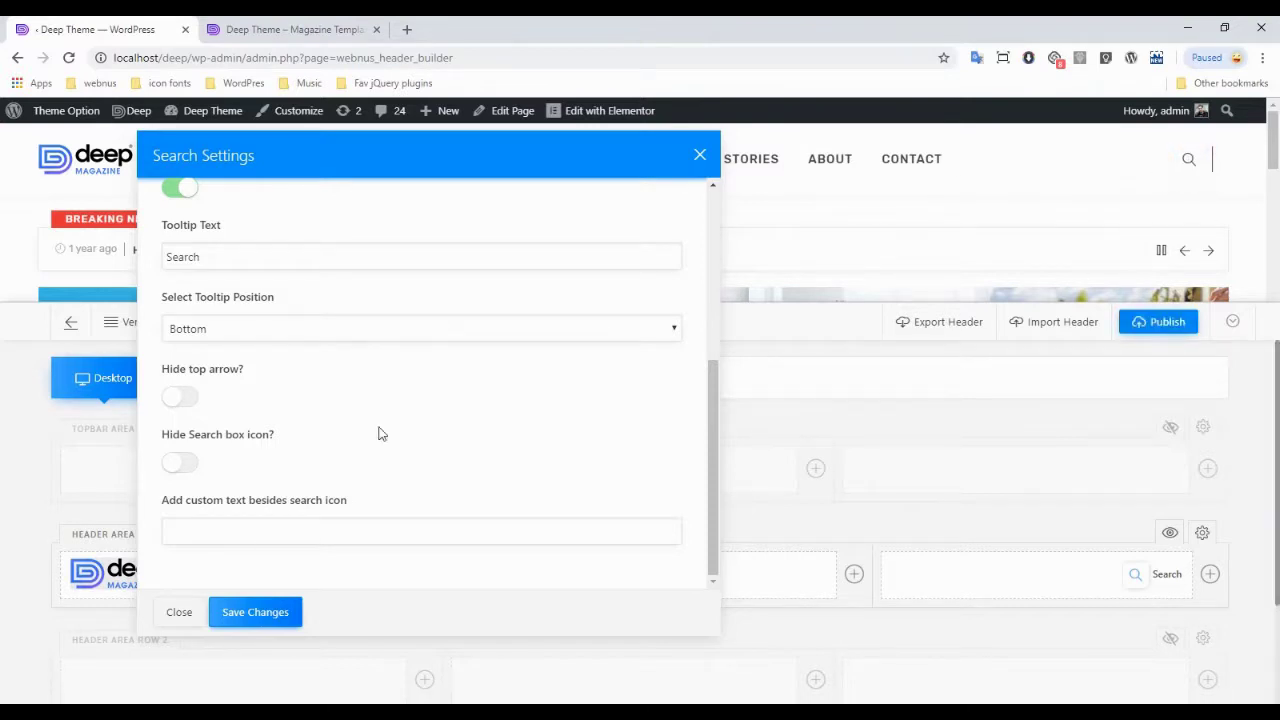
pyautogui.click(911, 615)
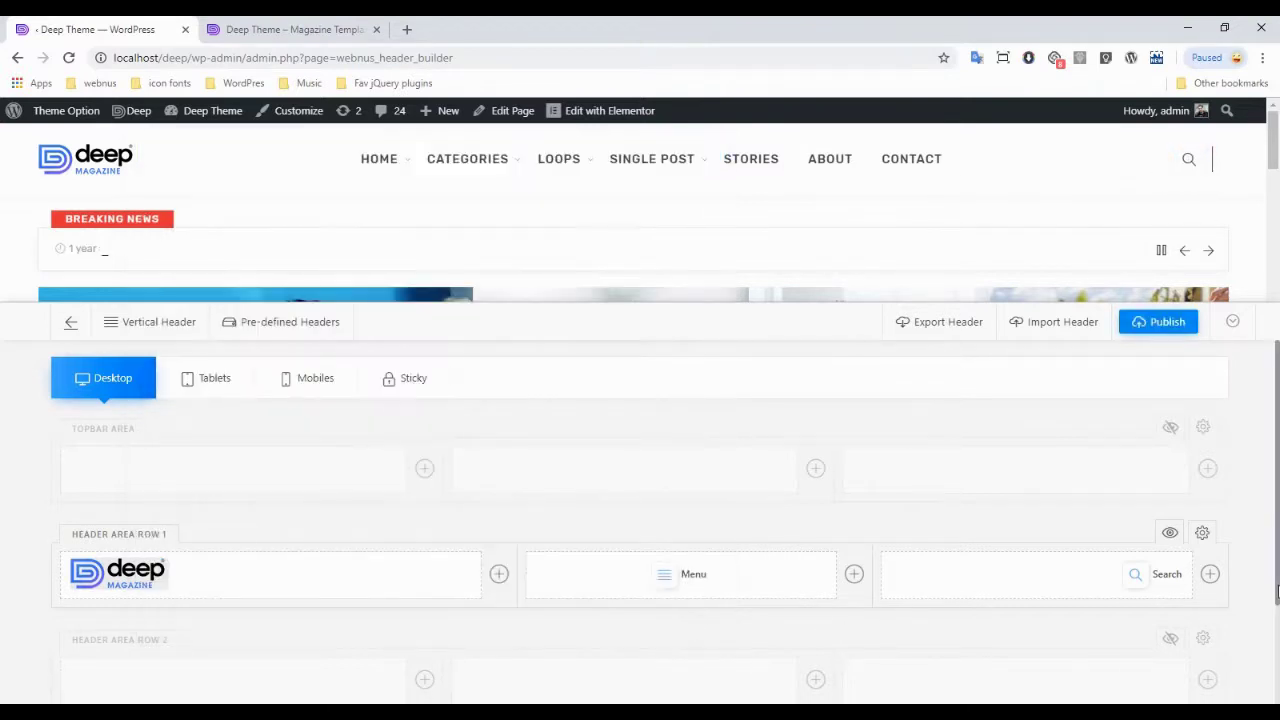
# - Add a hamburger menu element beside the search in Header Area Row 1, assign it the menu hamburgermenu1 and save its settings
pyautogui.click(1210, 573)
pyautogui.click(836, 308)
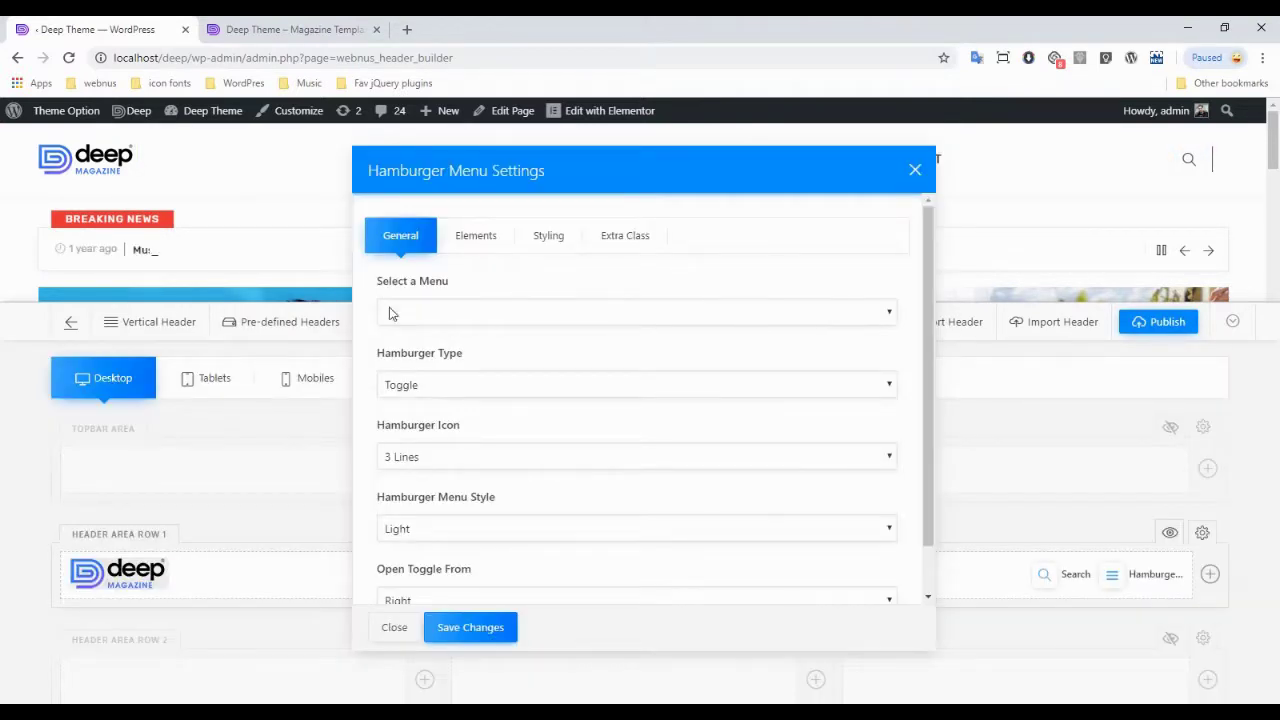
pyautogui.click(390, 314)
pyautogui.click(460, 334)
pyautogui.click(468, 238)
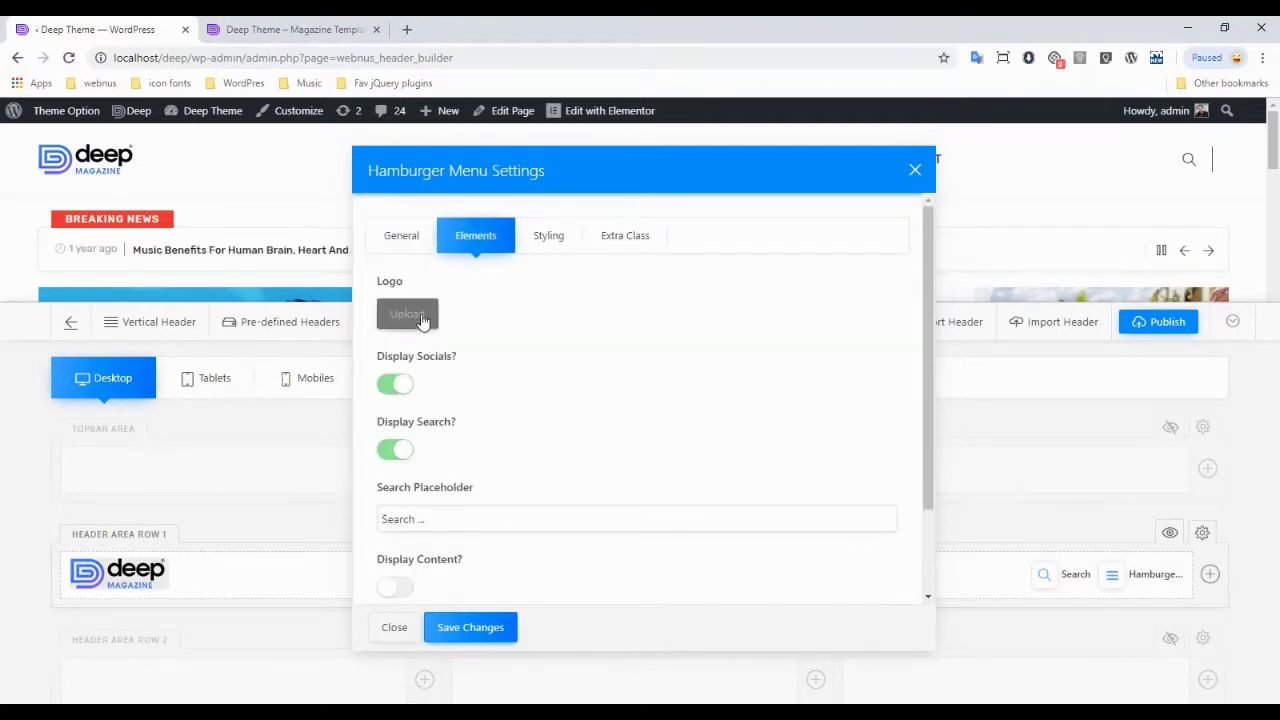
pyautogui.click(550, 236)
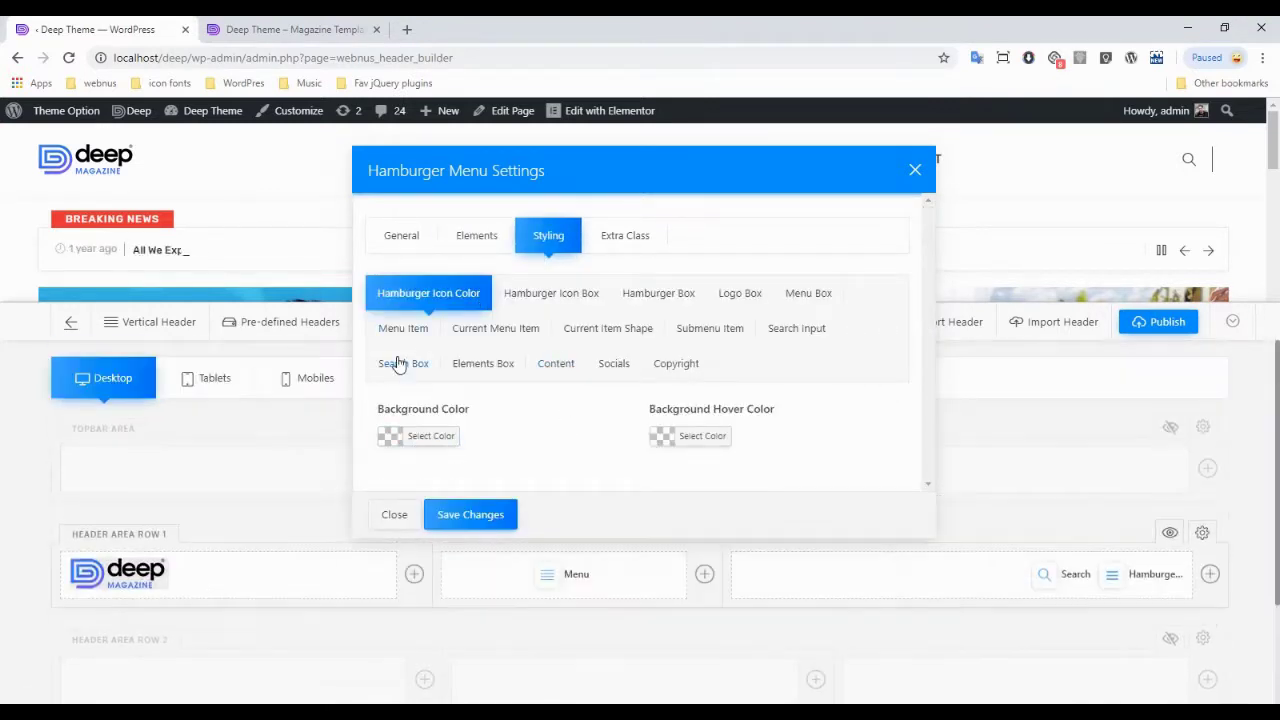
pyautogui.click(472, 512)
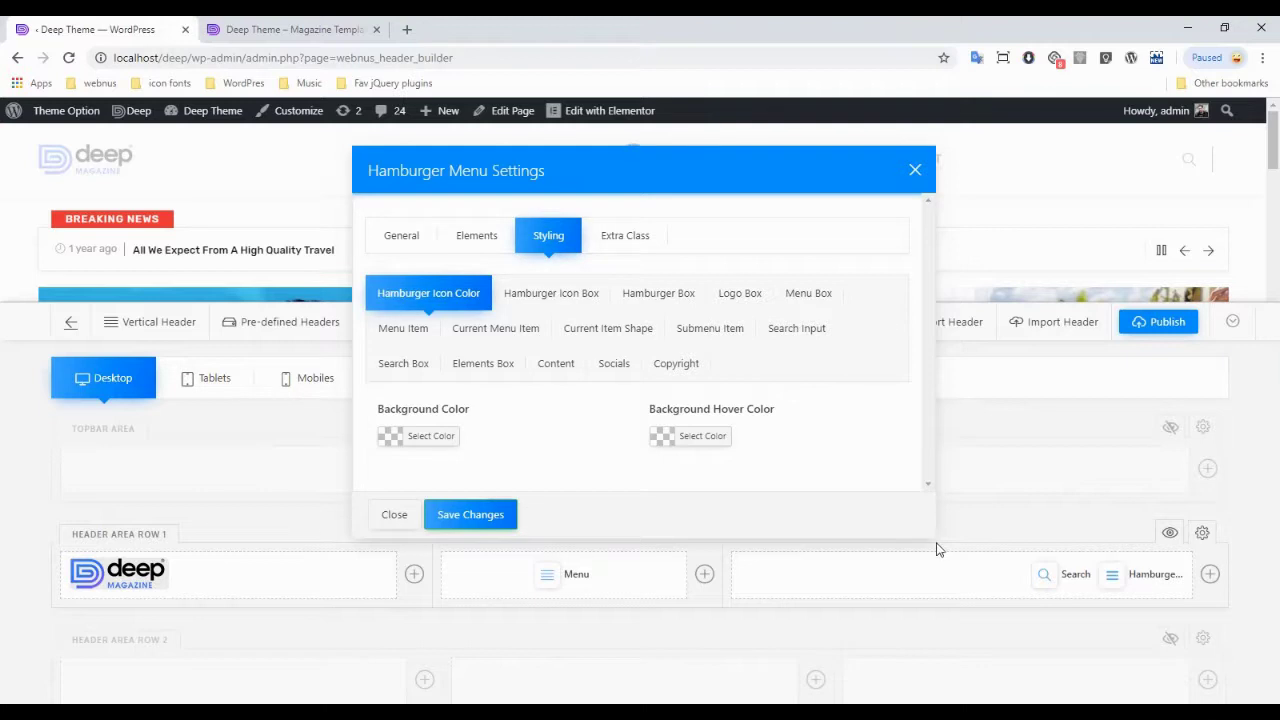
# - Check the hamburger menu in the full page preview and close its settings
pyautogui.moveTo(769, 167); pyautogui.dragTo(678, 240)
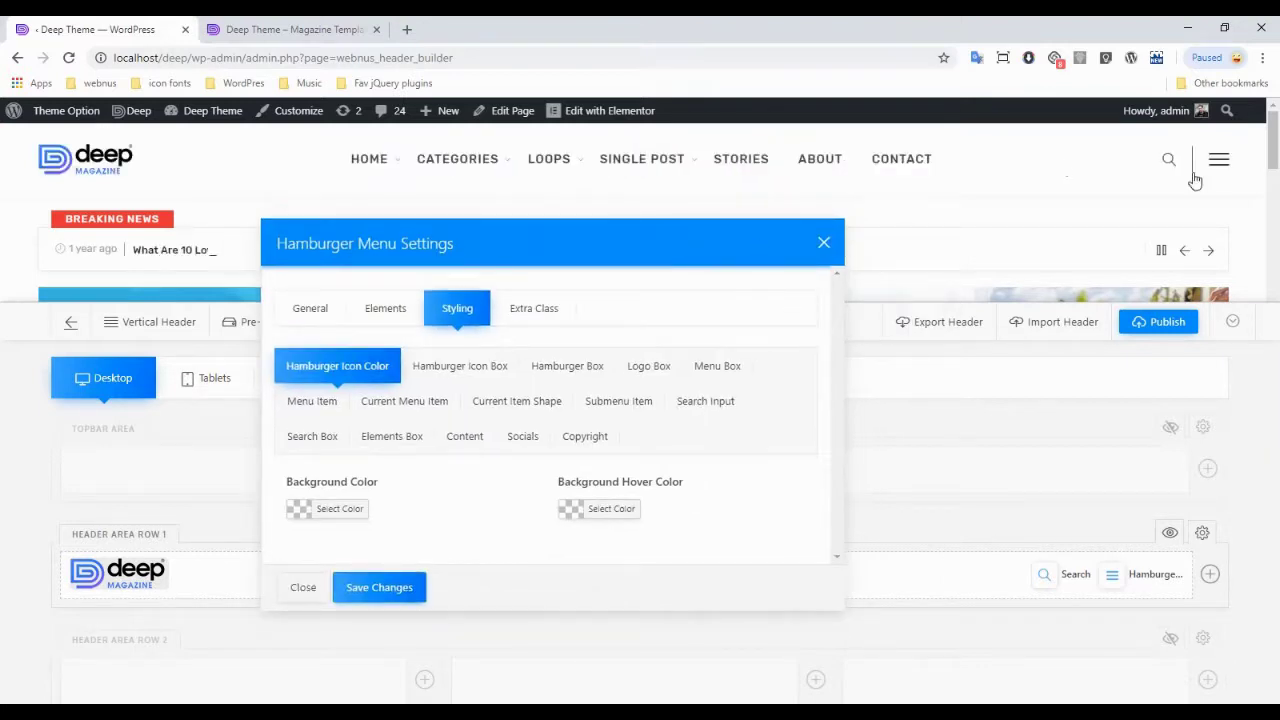
pyautogui.scroll(-5, 1146, 166)
pyautogui.click(1232, 321)
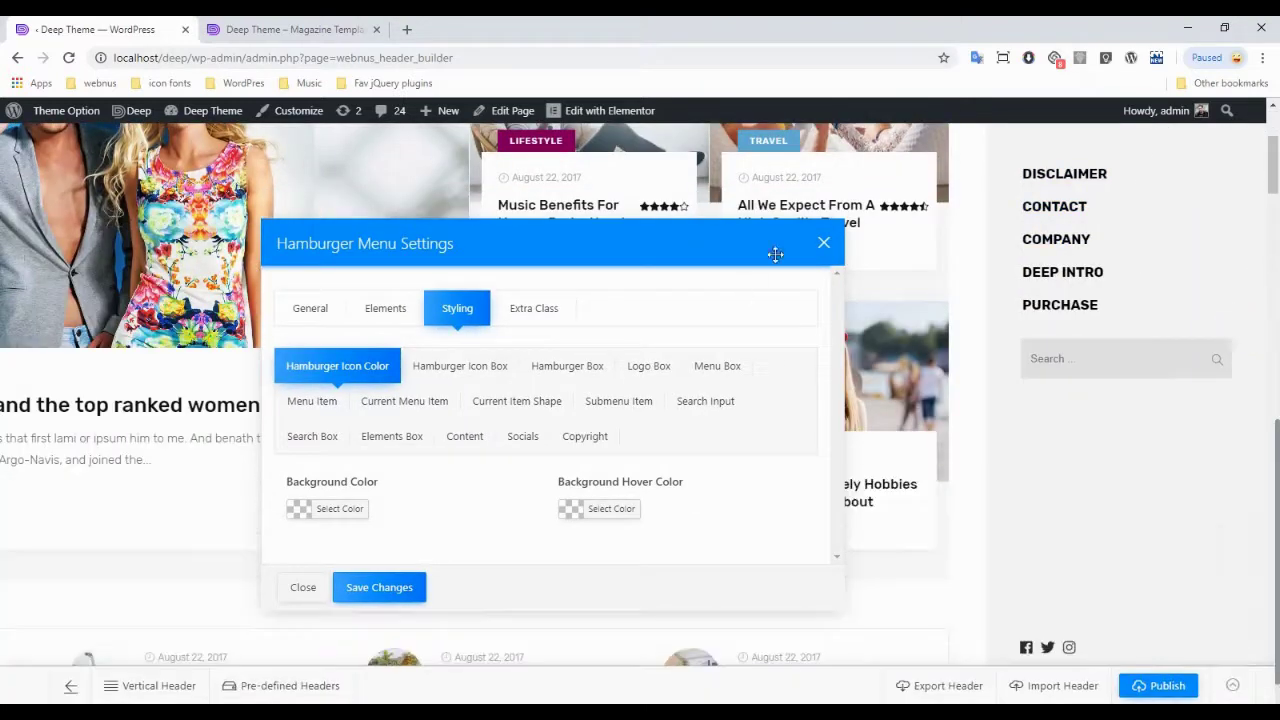
pyautogui.click(820, 241)
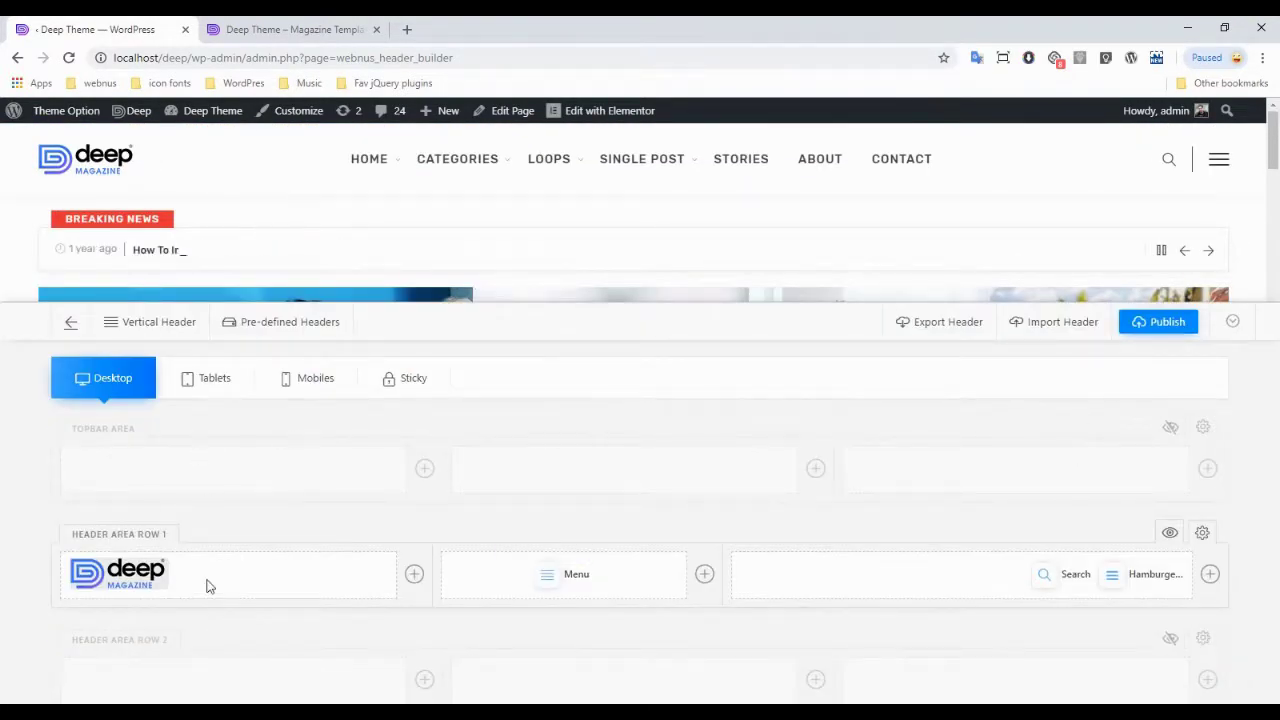
# - Replace the logo in Sticky Area Row 1 with a copy of the desktop header's logo
pyautogui.click(56, 548)
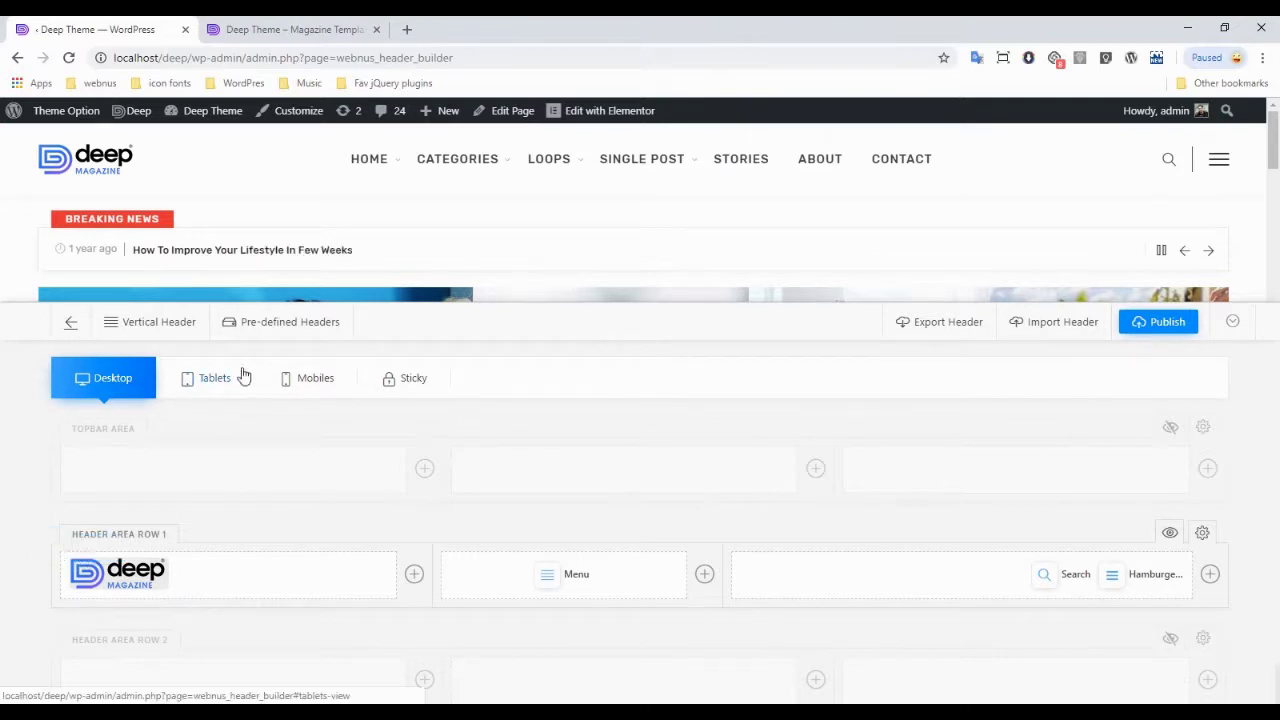
pyautogui.click(400, 386)
pyautogui.click(425, 468)
pyautogui.click(474, 243)
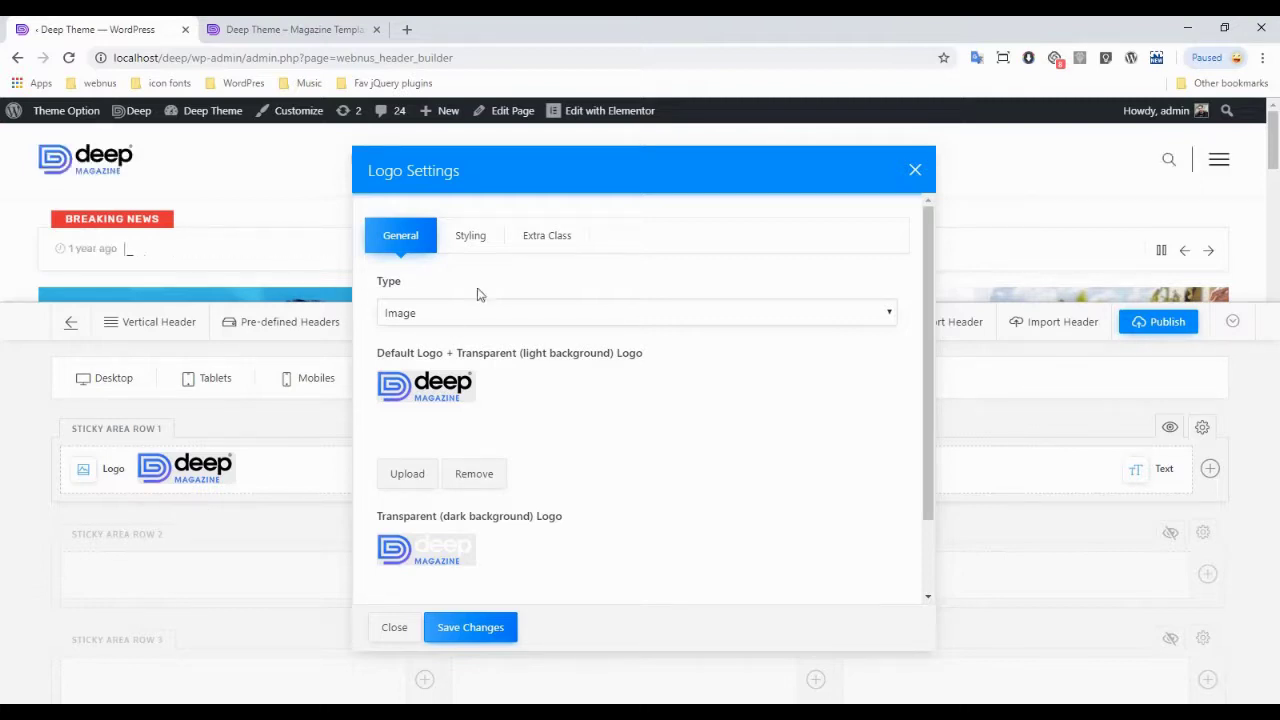
pyautogui.moveTo(576, 180); pyautogui.dragTo(437, 207)
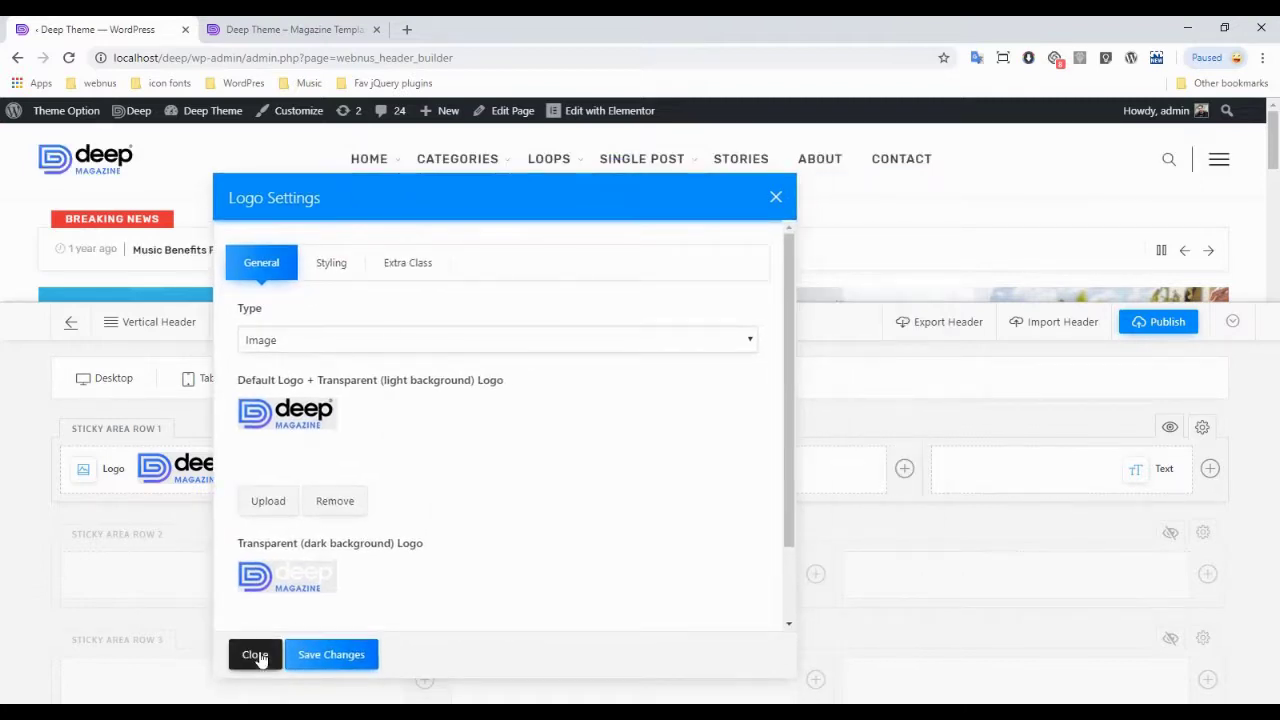
pyautogui.click(256, 655)
pyautogui.moveTo(118, 465)
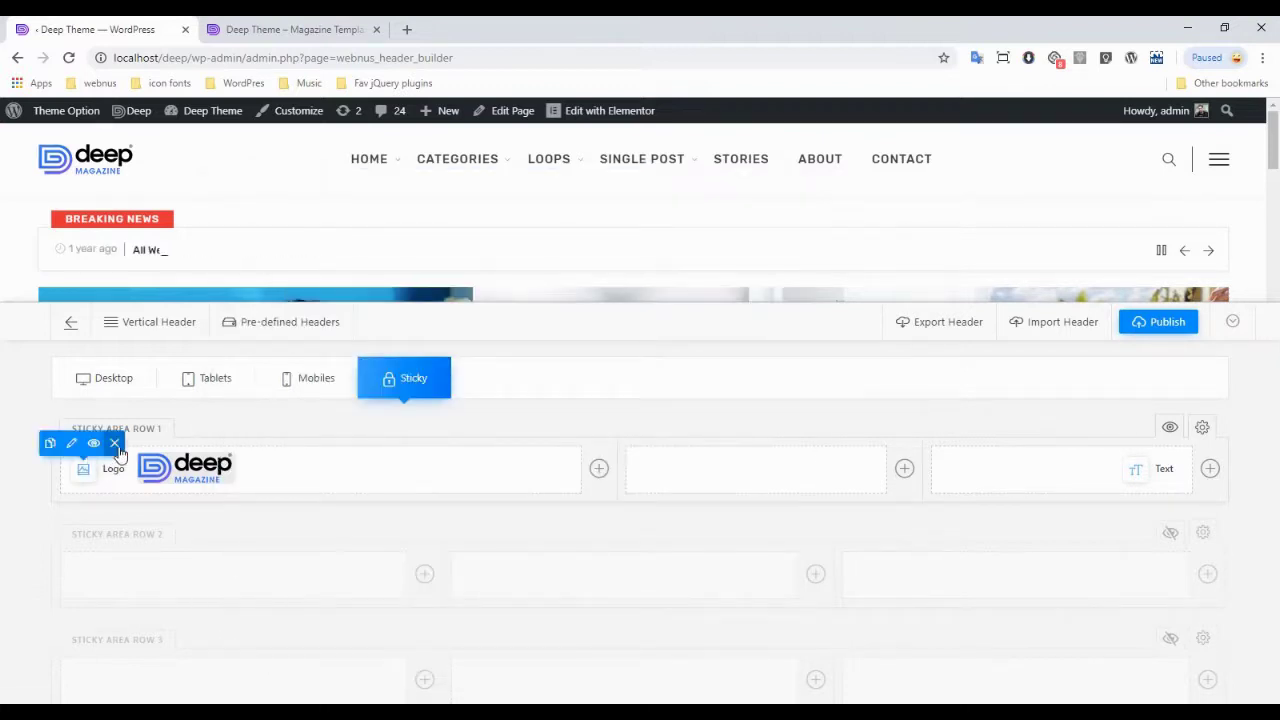
pyautogui.click(115, 443)
pyautogui.click(717, 146)
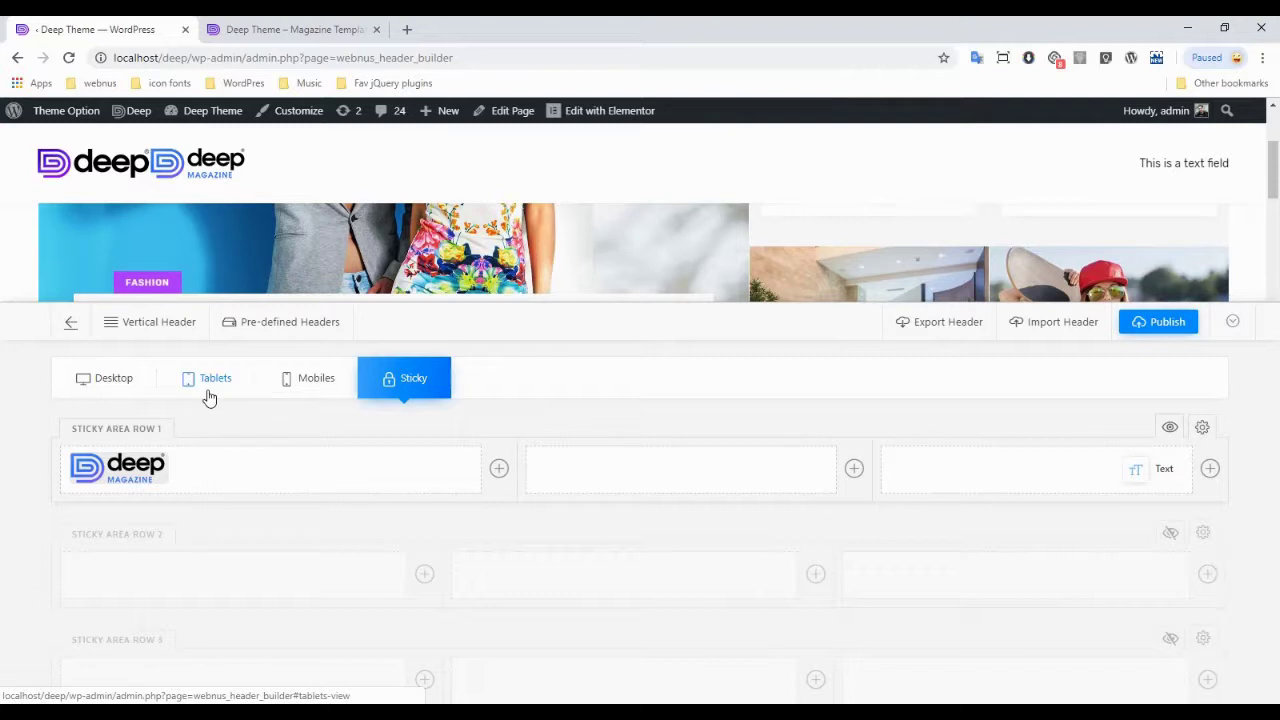
# - Copy the desktop header's menu into the middle column of Sticky Area Row 1 and save its settings
pyautogui.click(109, 385)
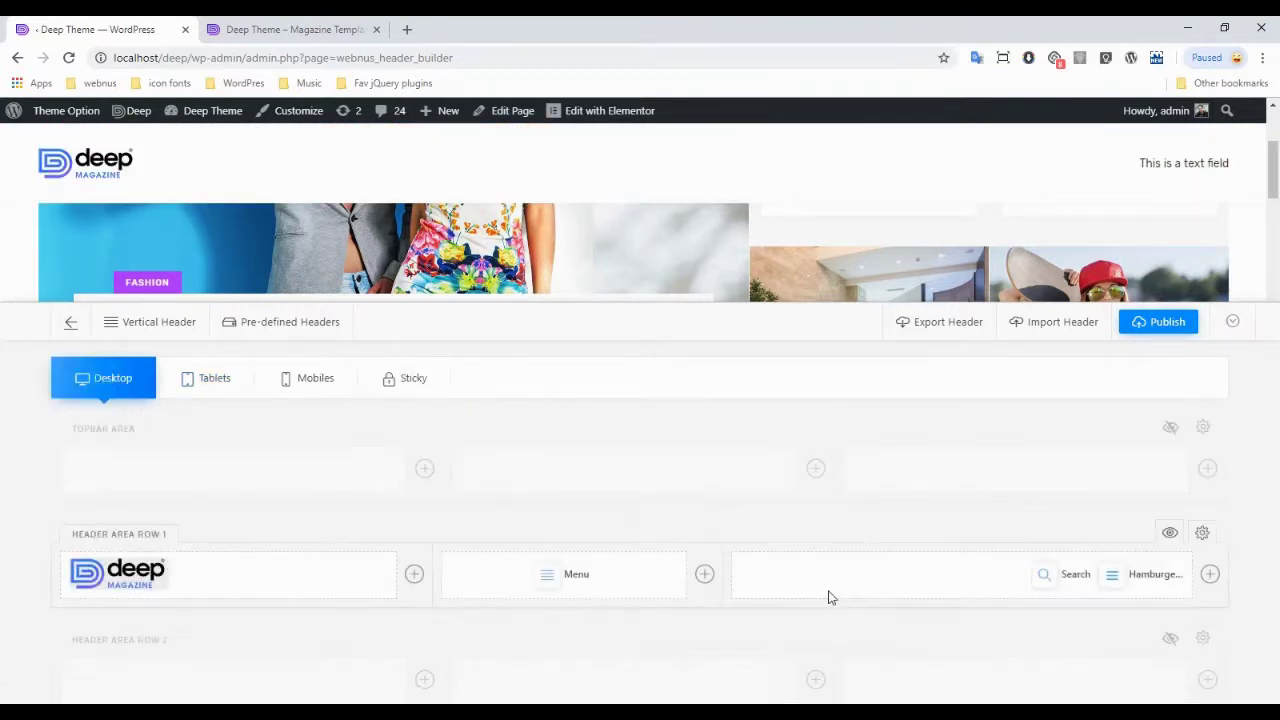
pyautogui.click(400, 378)
pyautogui.click(855, 469)
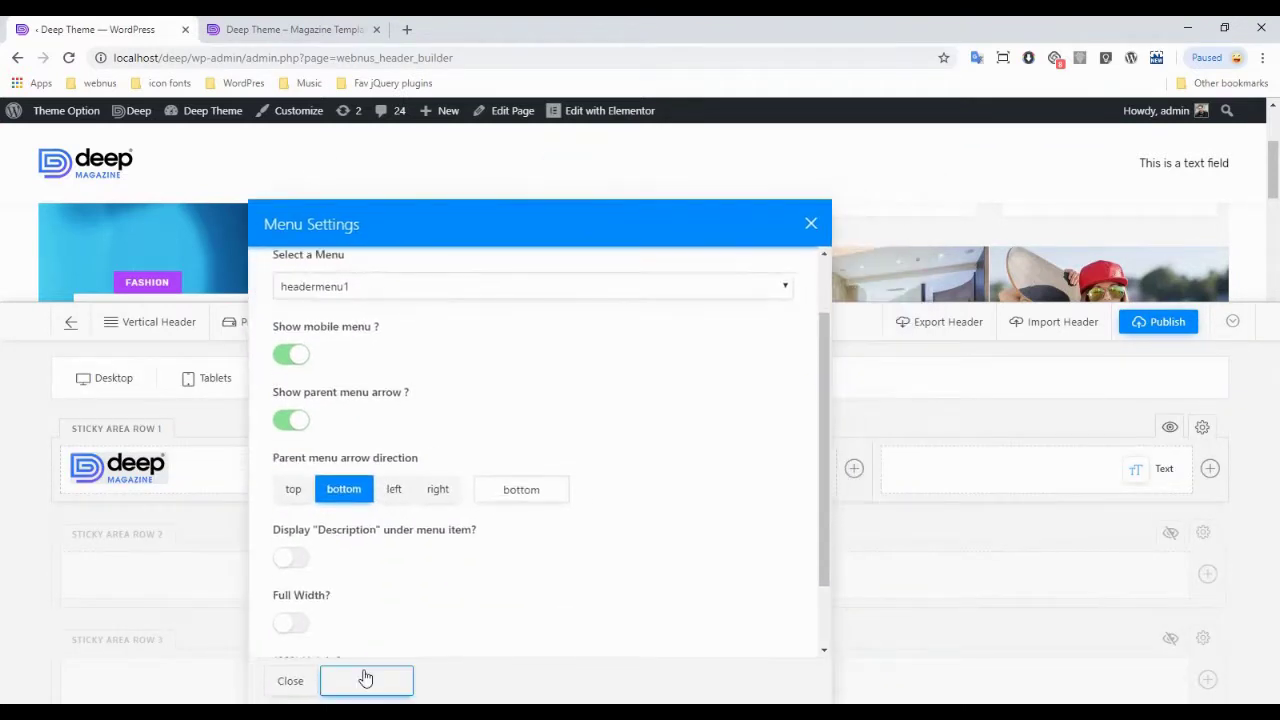
pyautogui.click(366, 680)
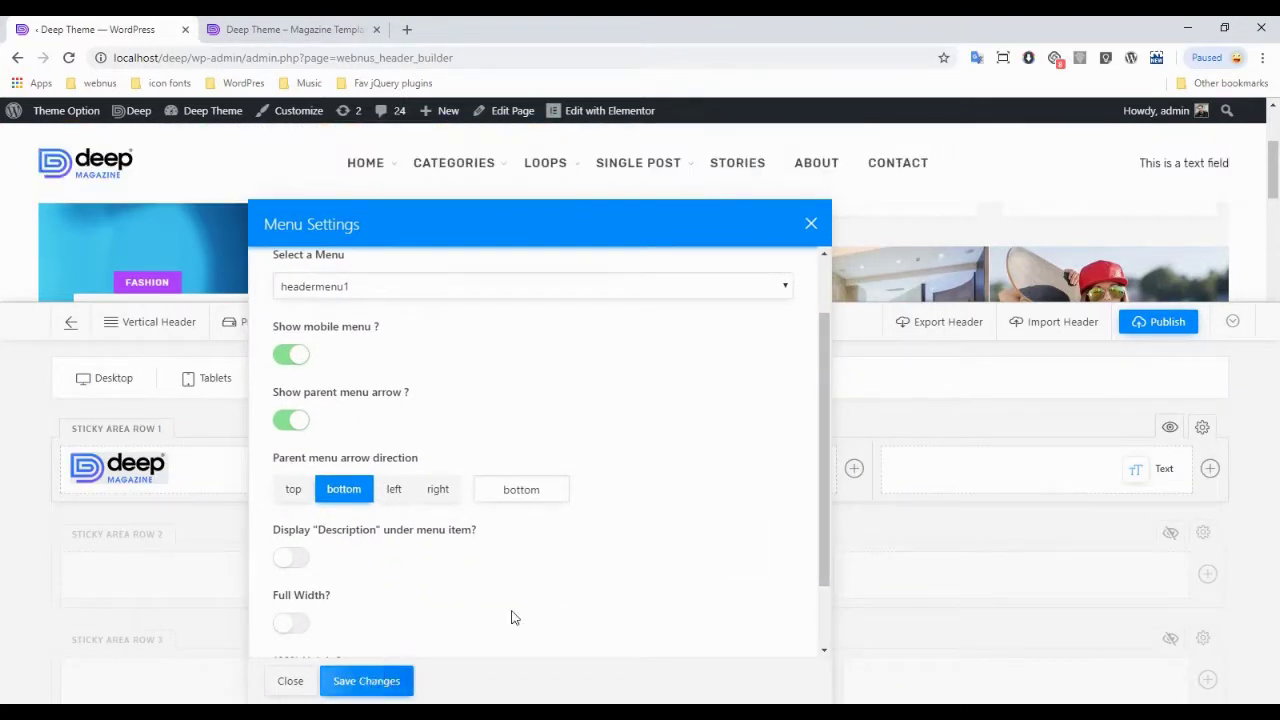
pyautogui.click(811, 224)
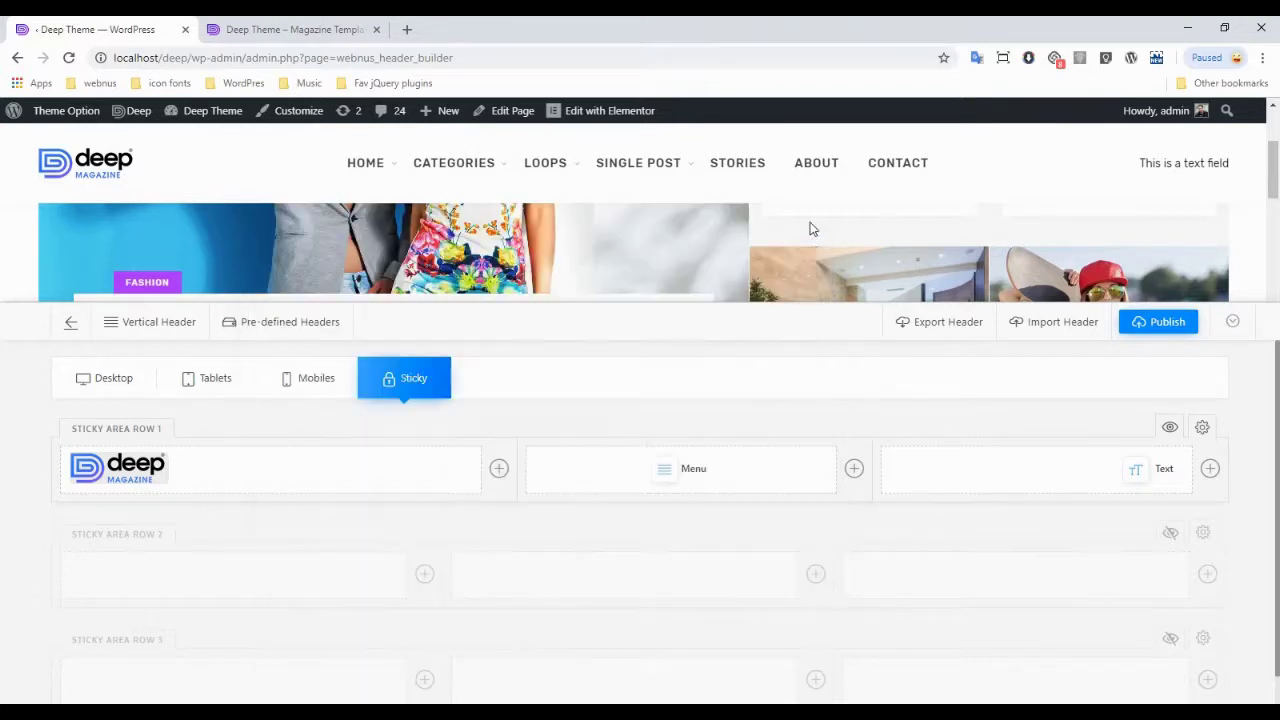
# - Replace the text element in Sticky Area Row 1 with a copy of the desktop header's search element and save its settings
pyautogui.click(103, 383)
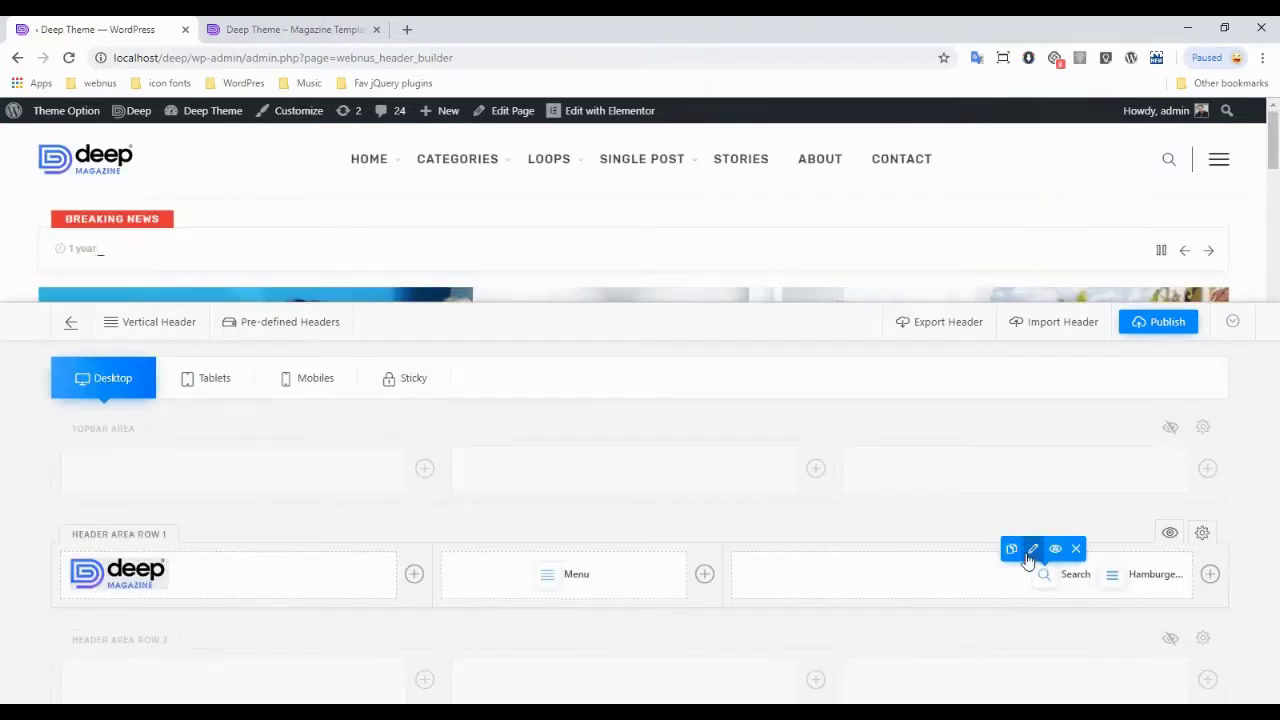
pyautogui.click(402, 388)
pyautogui.click(1166, 443)
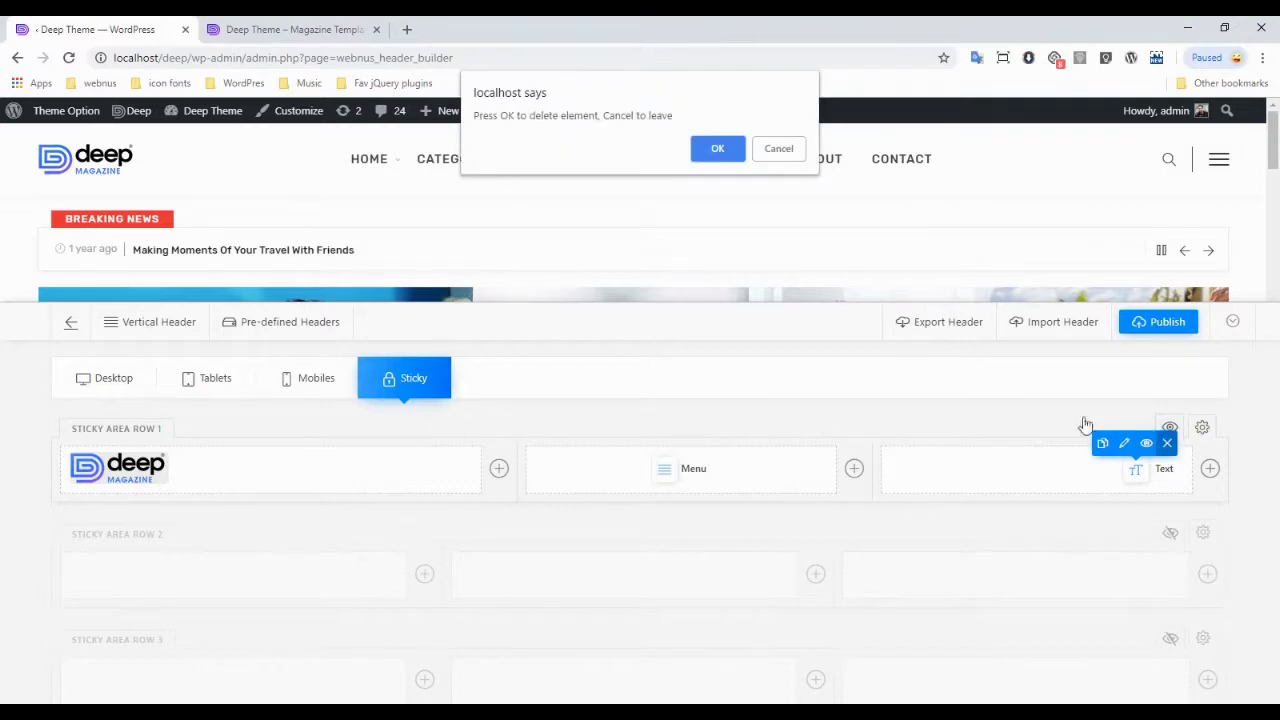
pyautogui.click(717, 147)
pyautogui.click(1209, 468)
pyautogui.click(433, 243)
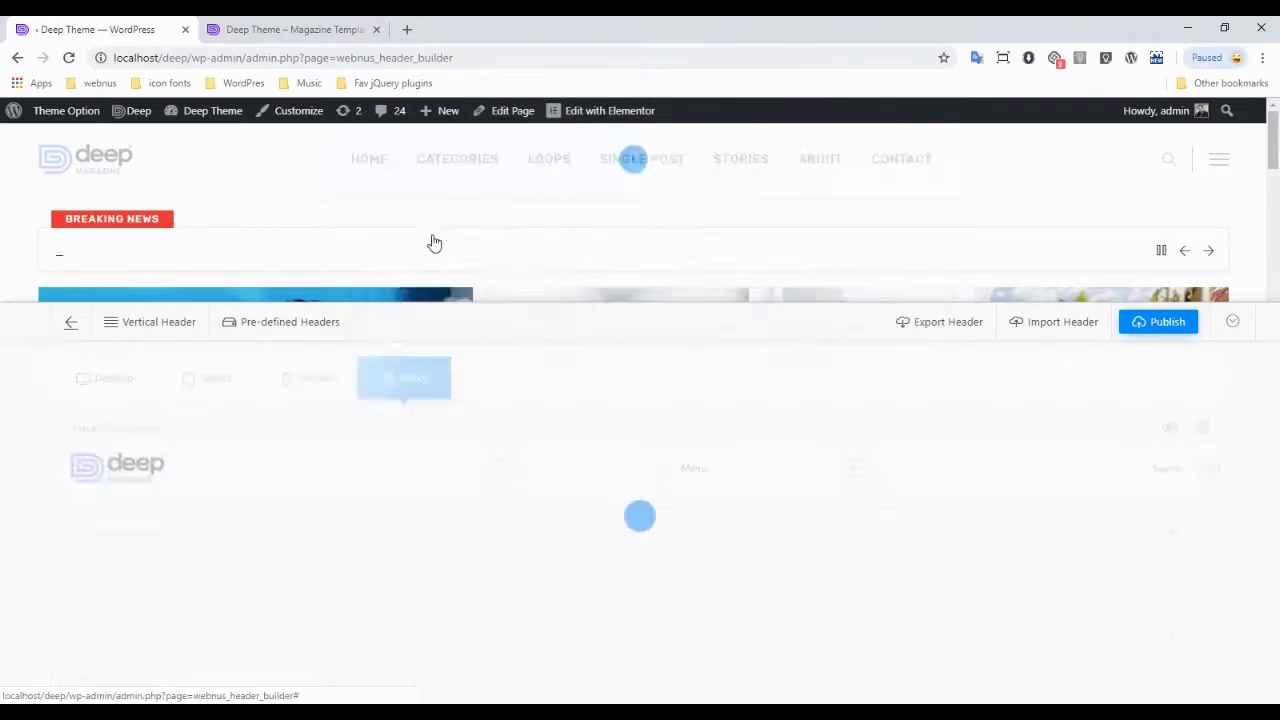
pyautogui.moveTo(754, 174); pyautogui.dragTo(660, 176)
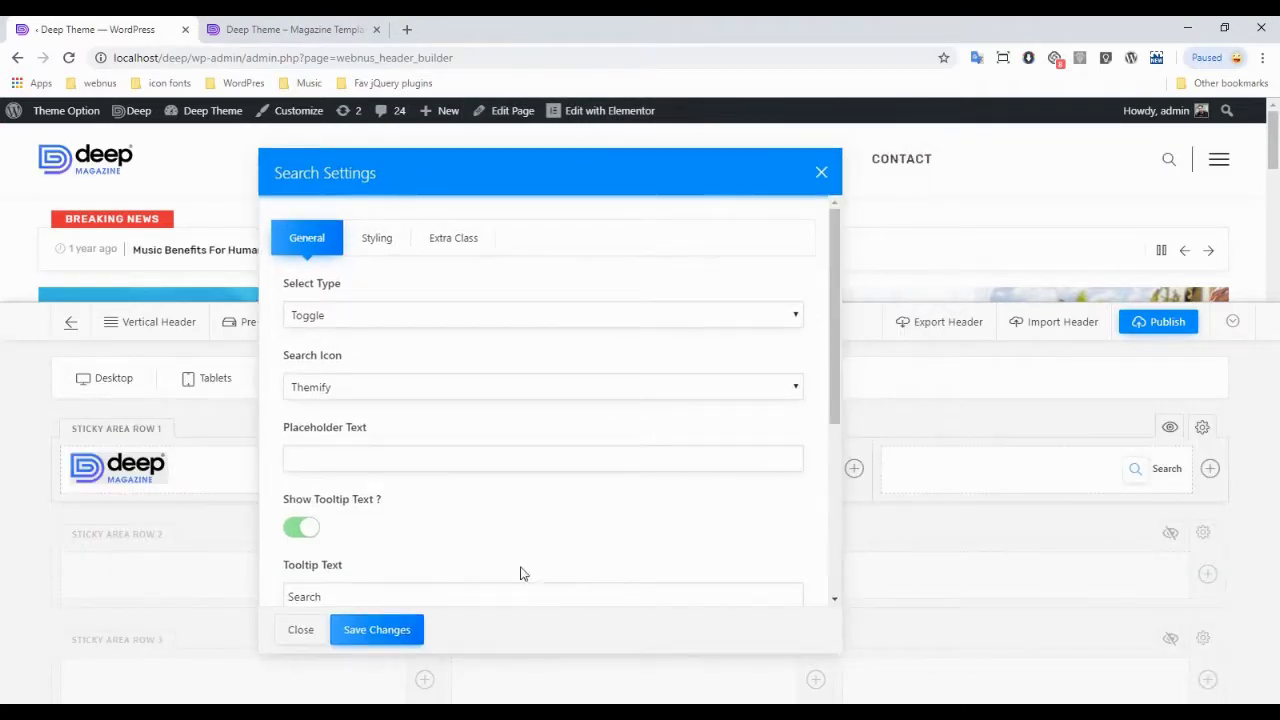
pyautogui.click(398, 636)
pyautogui.click(303, 630)
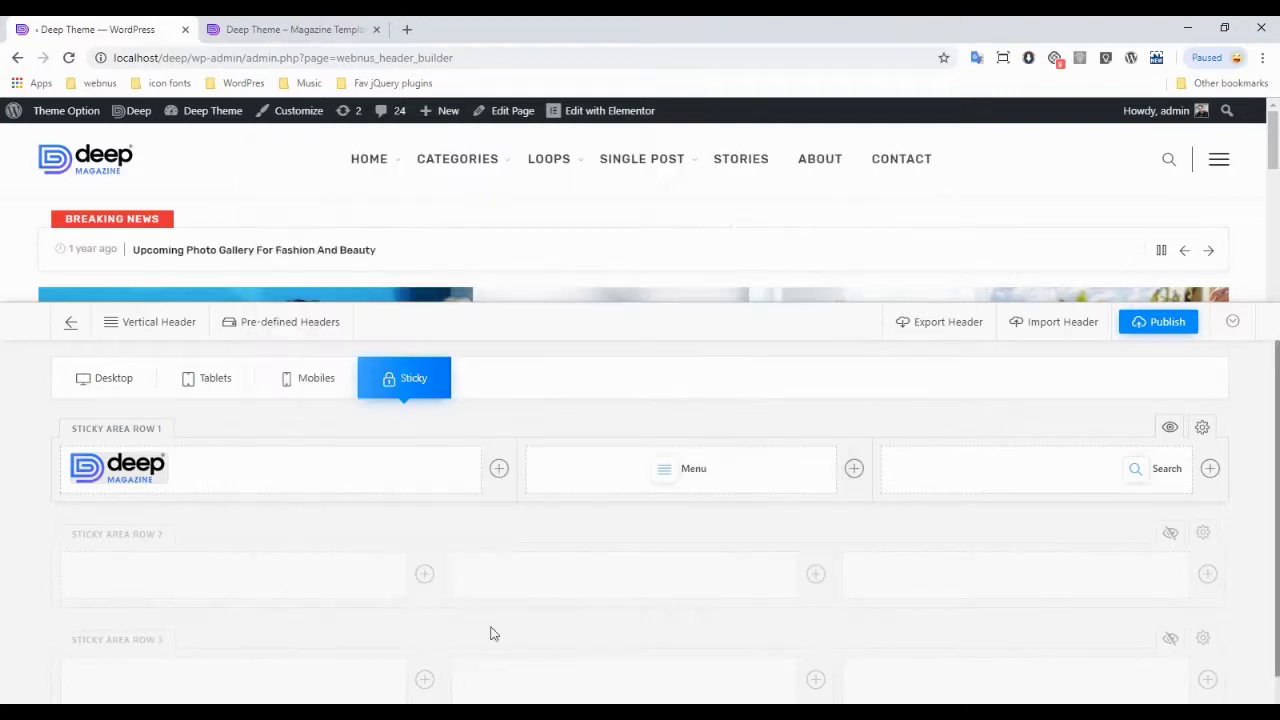
# - Copy the desktop header's hamburger menu into the last column of Sticky Area Row 1, beside the search element
pyautogui.click(86, 383)
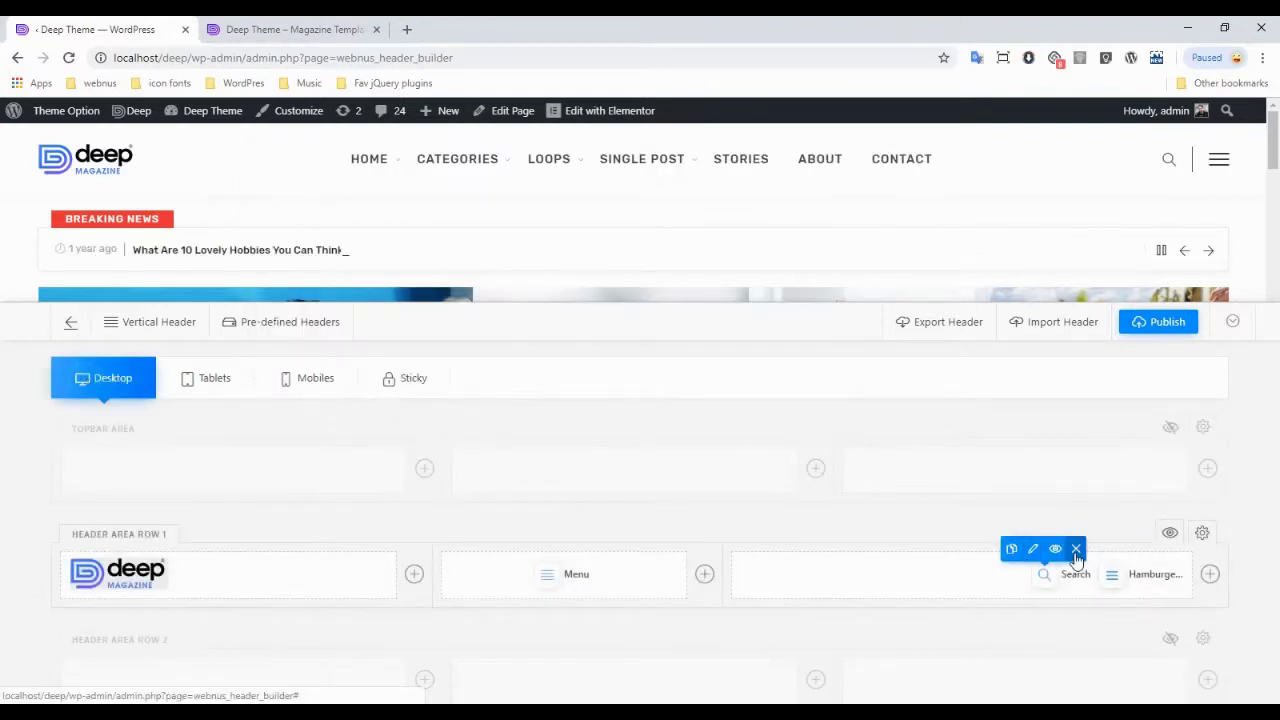
pyautogui.moveTo(1085, 557); pyautogui.dragTo(1053, 547)
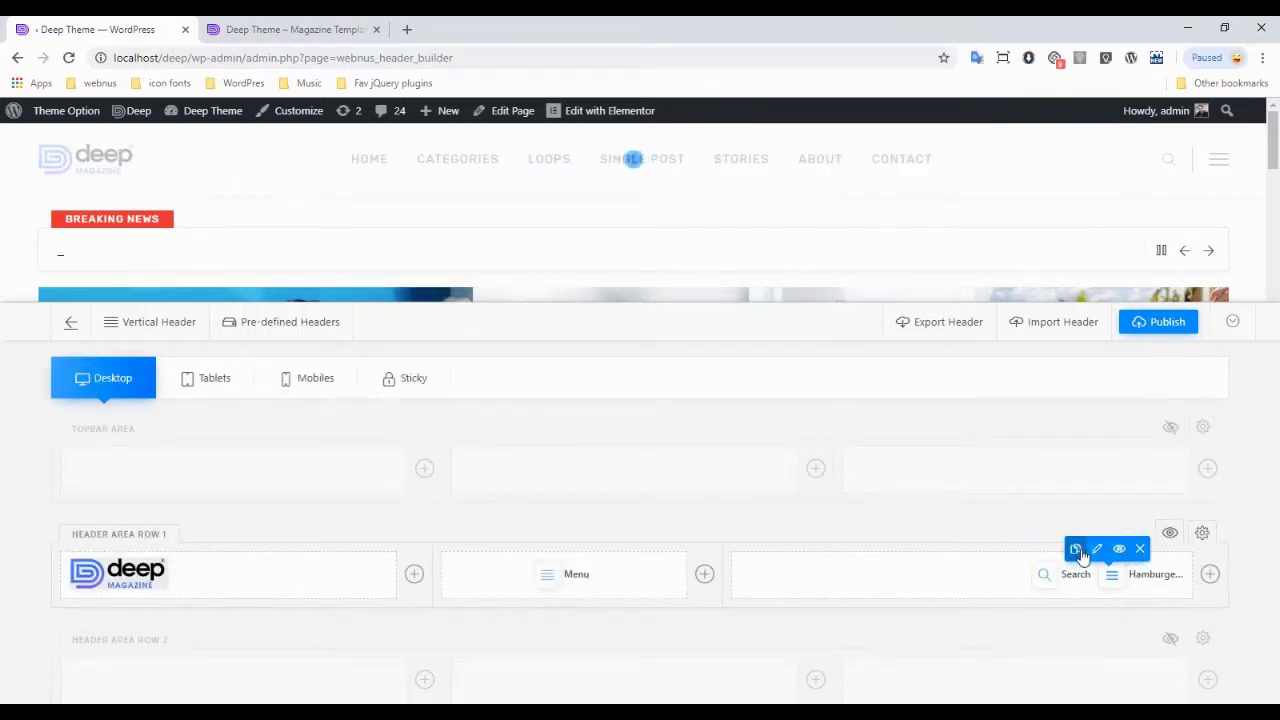
pyautogui.click(395, 387)
pyautogui.click(1210, 468)
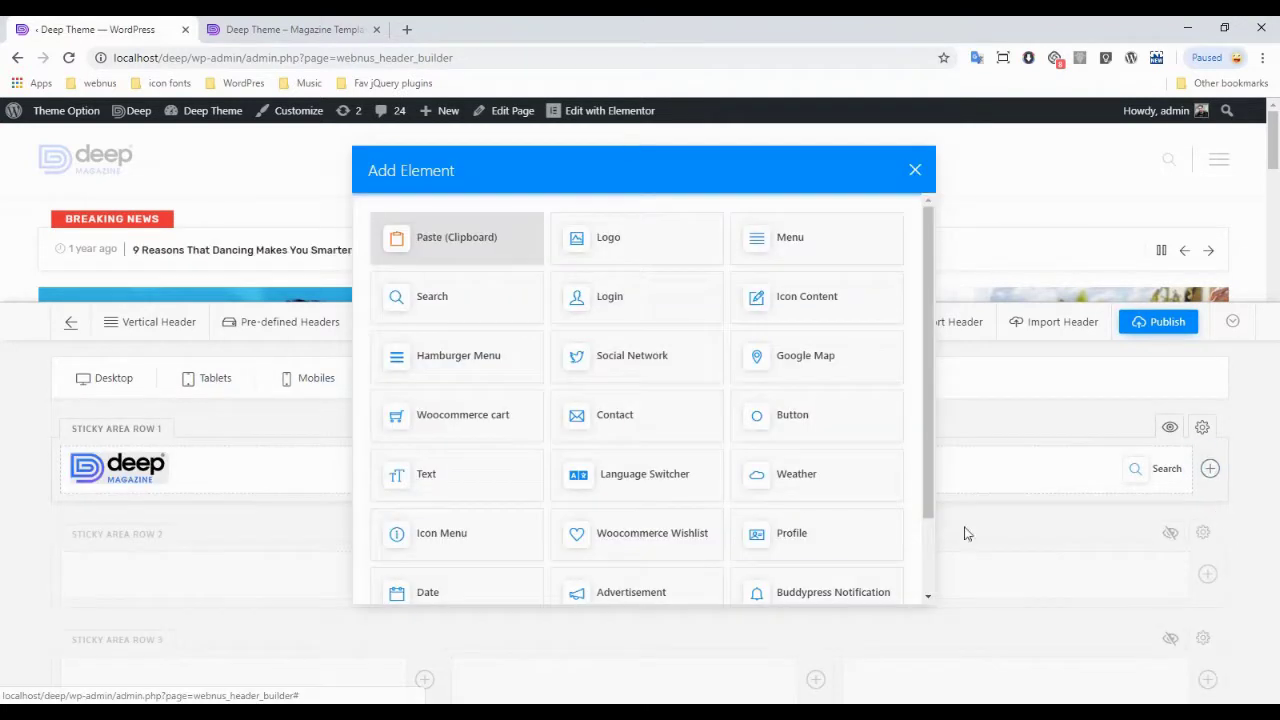
pyautogui.click(487, 251)
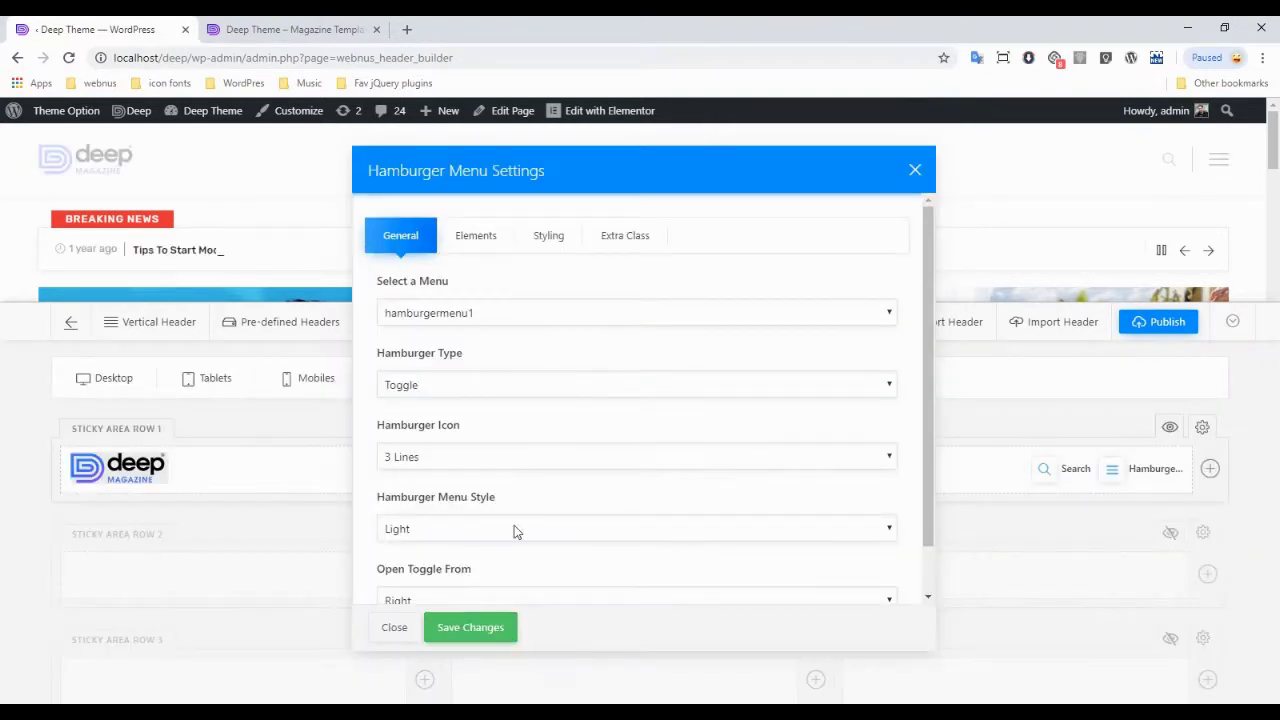
pyautogui.moveTo(644, 180); pyautogui.dragTo(654, 208)
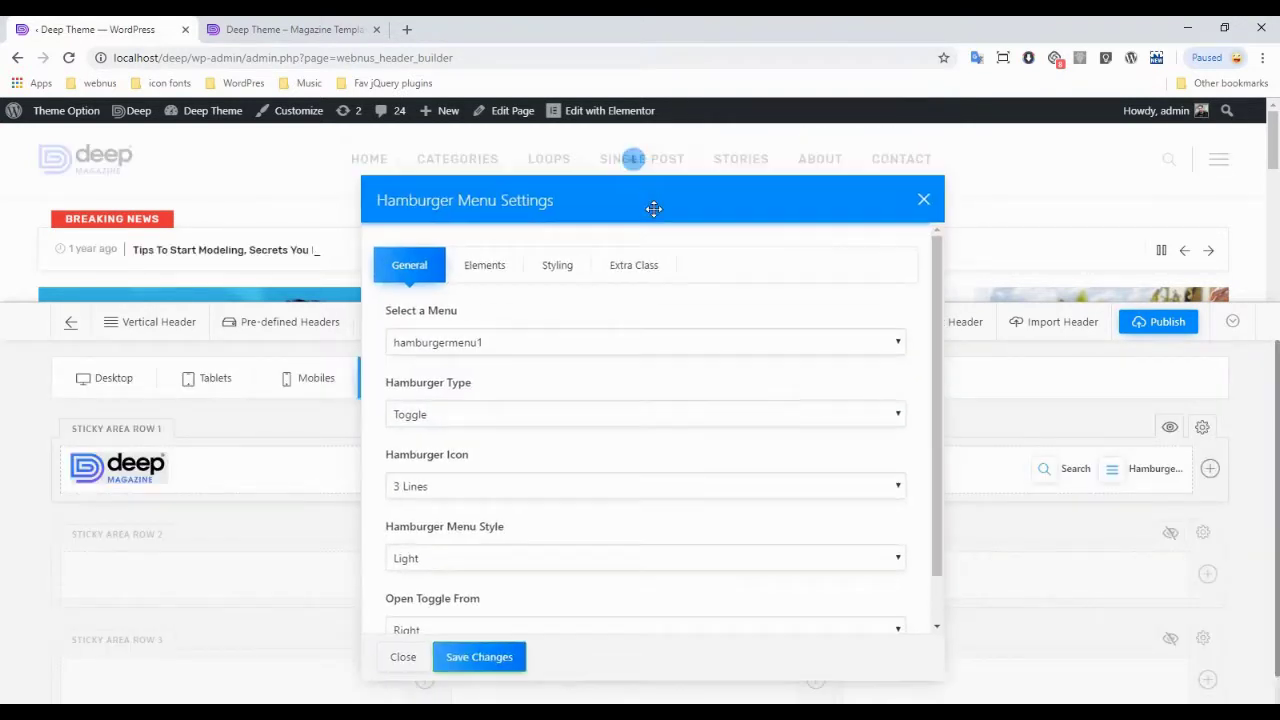
pyautogui.click(921, 203)
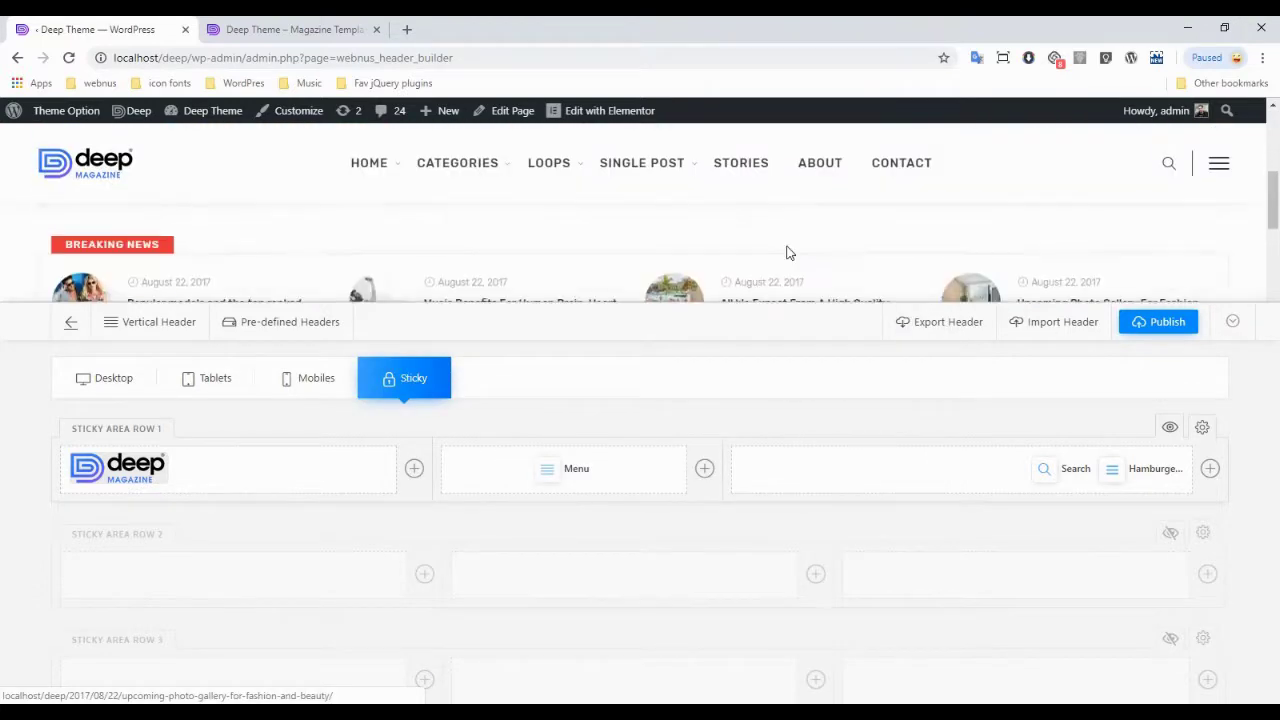
# - Hide the search element in Header Area Row 1 of the tablet header
pyautogui.click(205, 382)
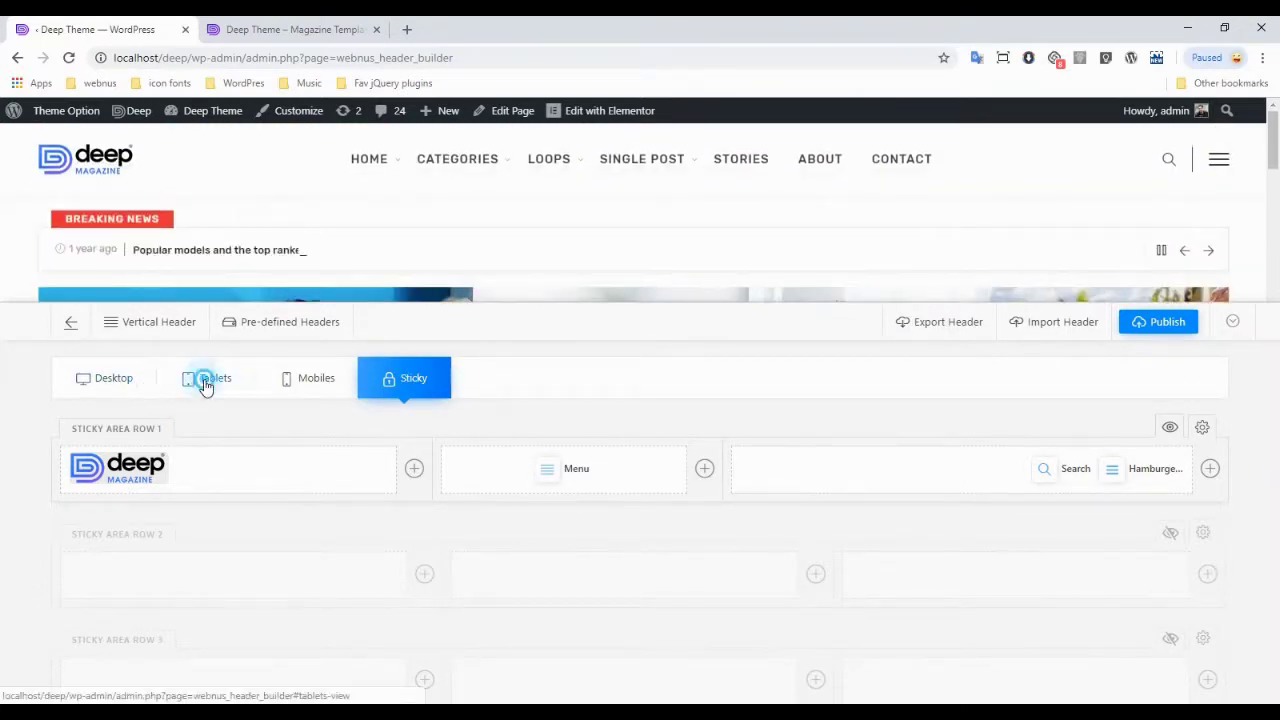
pyautogui.moveTo(1077, 586)
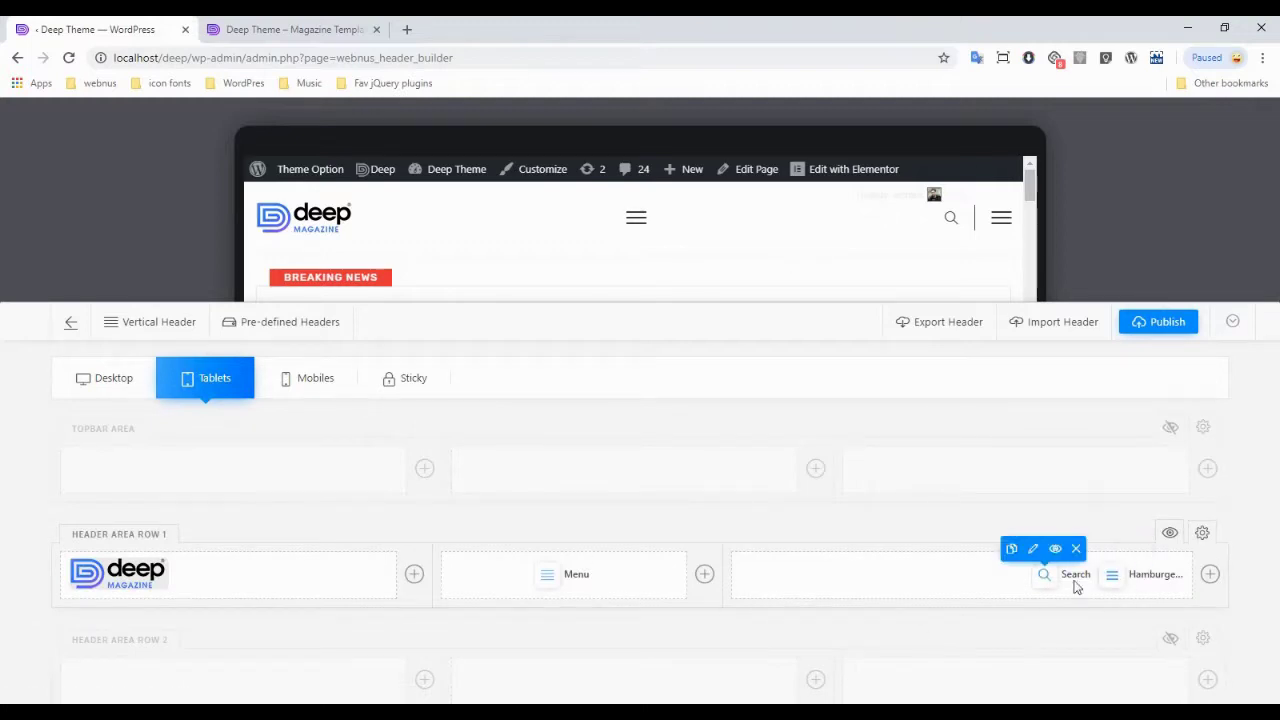
pyautogui.click(1056, 550)
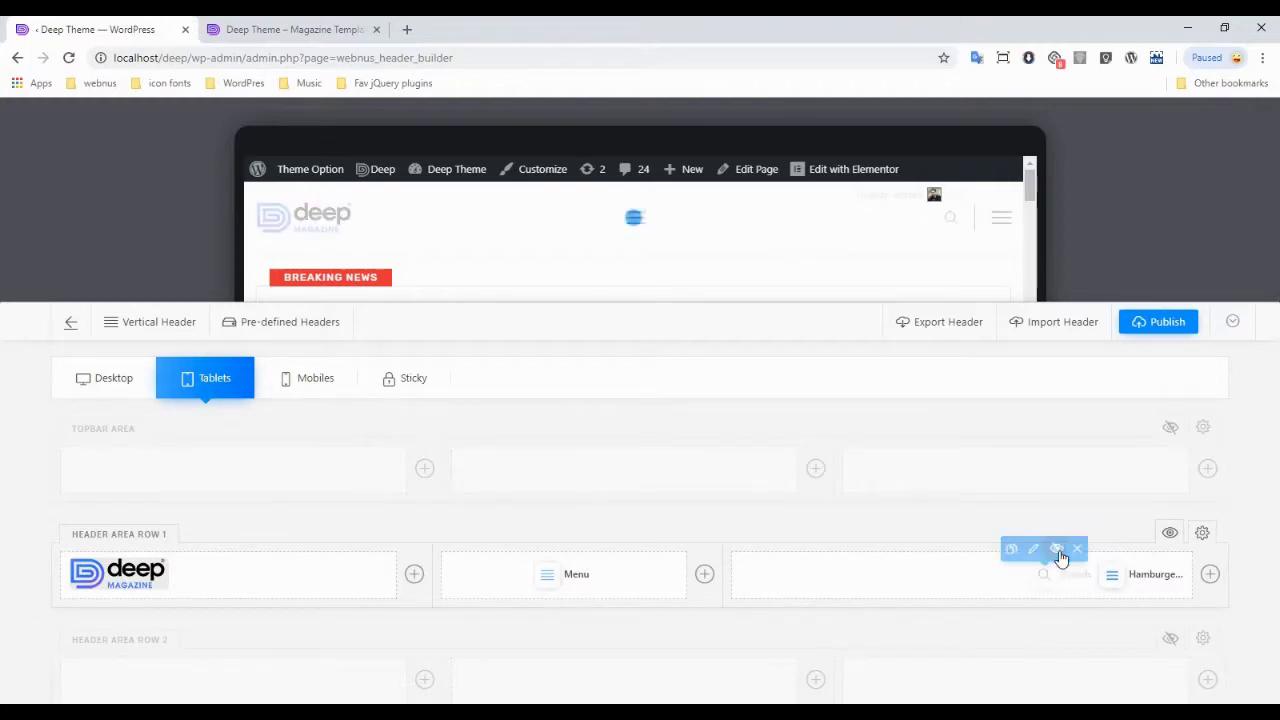
# - Open and close the hamburger menu in the tablet preview and publish the header
pyautogui.click(1232, 322)
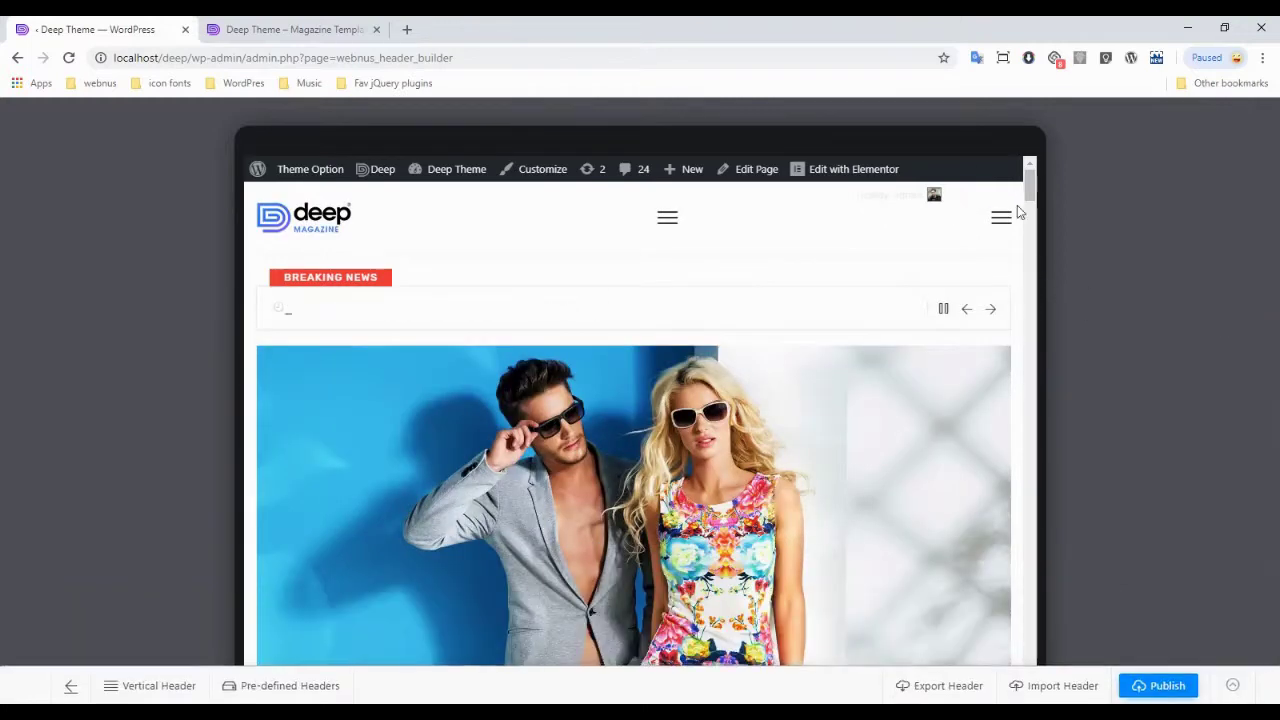
pyautogui.click(1001, 221)
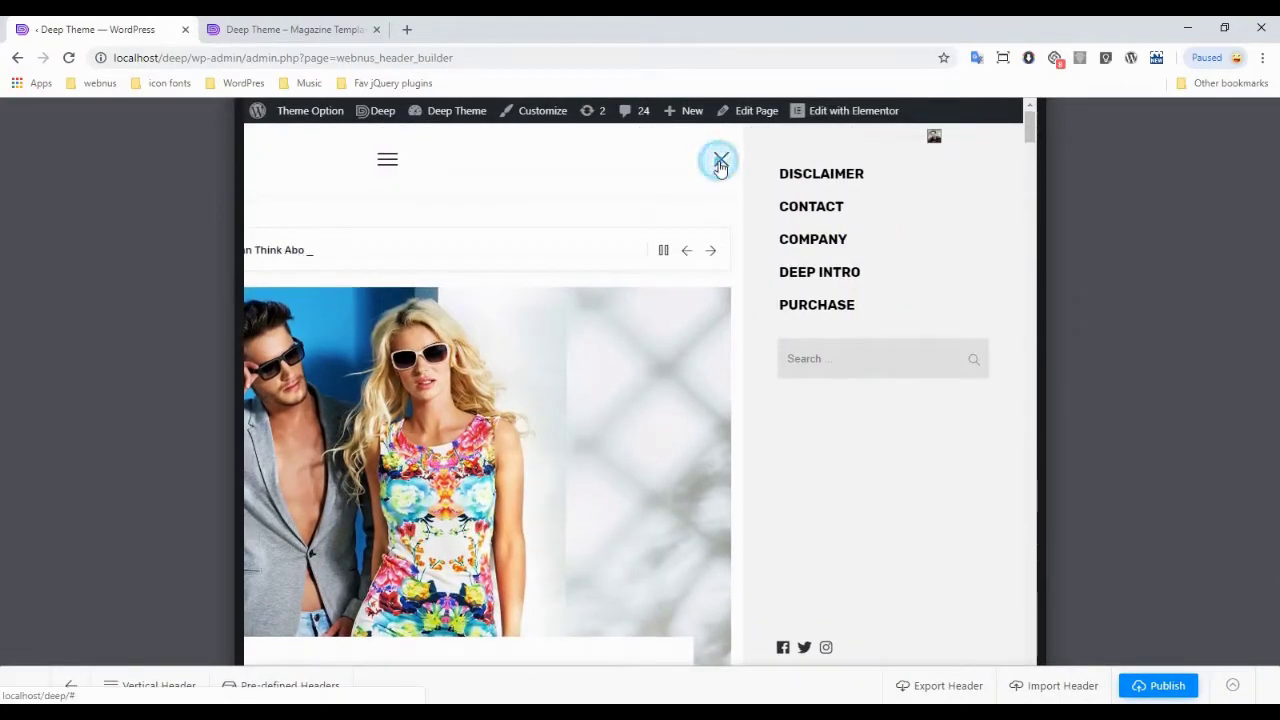
pyautogui.click(720, 160)
pyautogui.click(1140, 686)
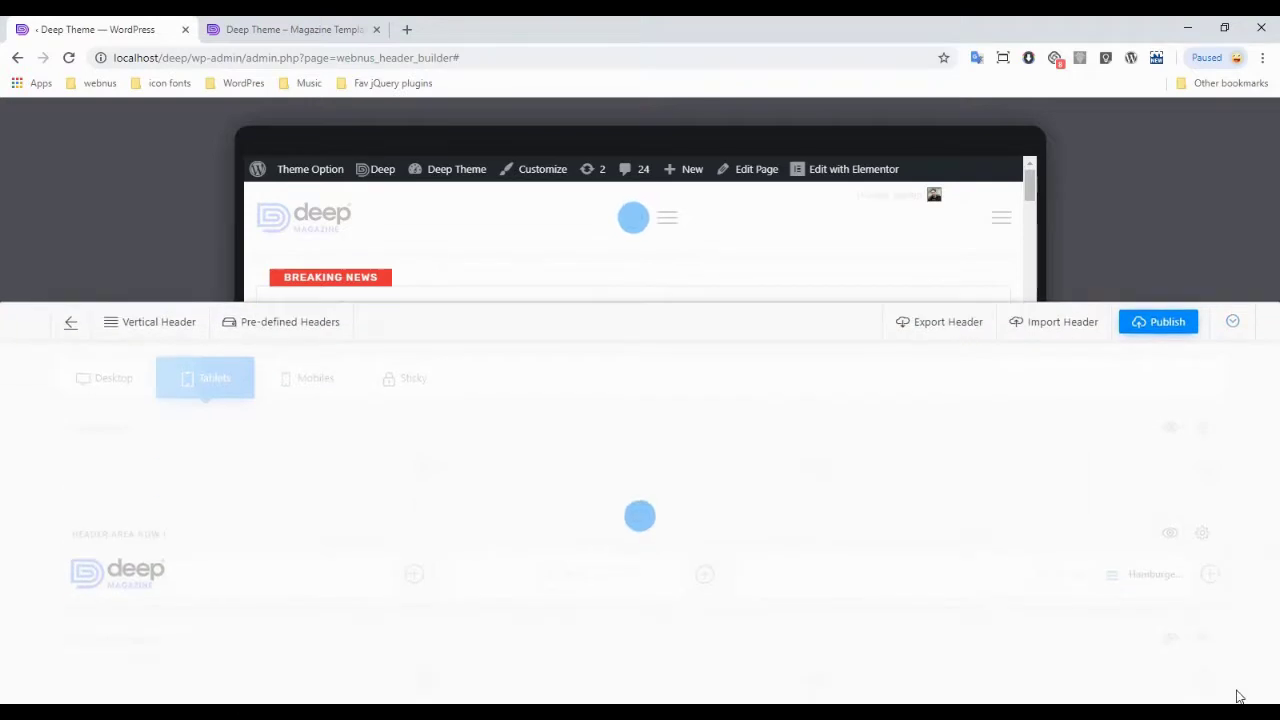
# - Hide the menu and search elements in Header Area Row 1 of the mobile header
pyautogui.click(297, 385)
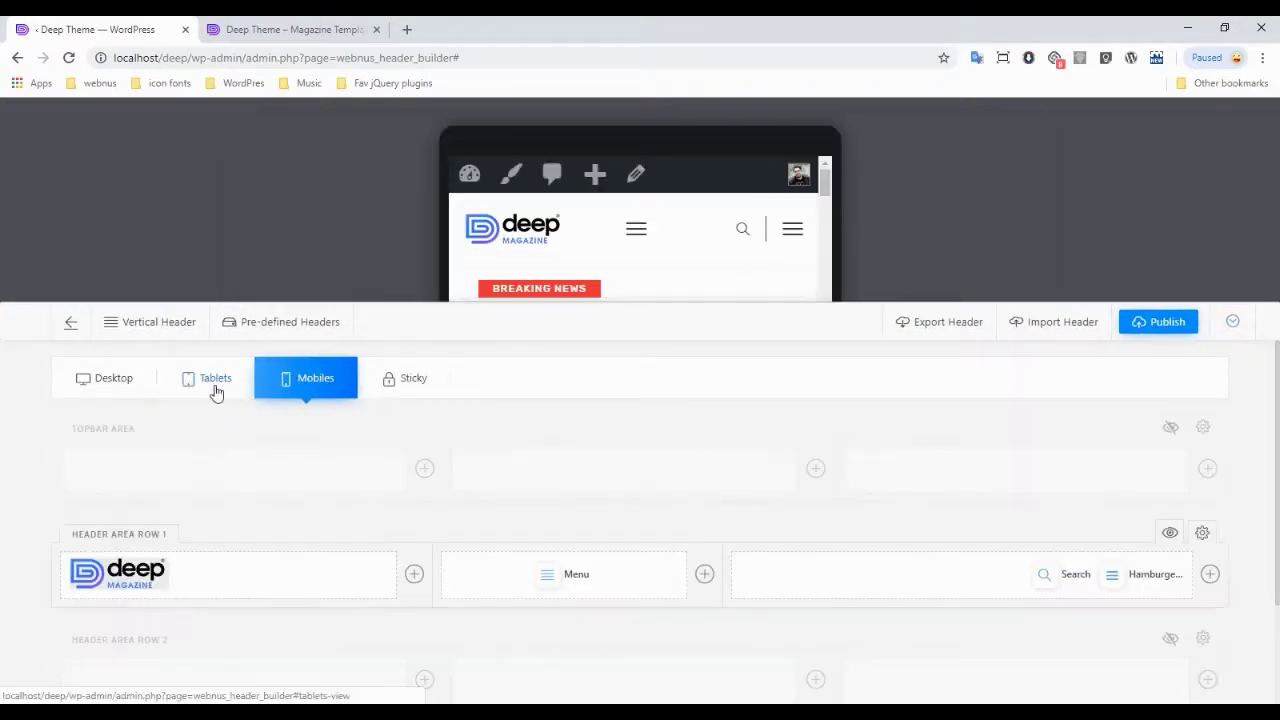
pyautogui.click(557, 548)
pyautogui.click(1055, 553)
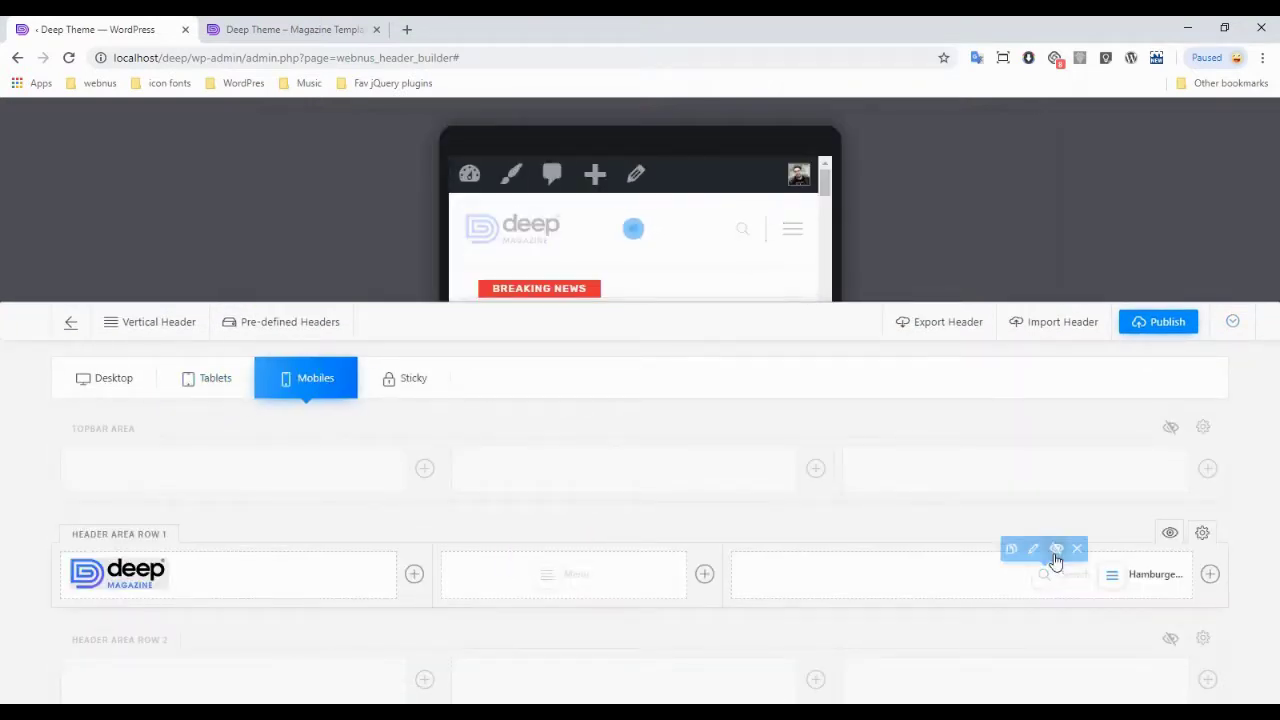
# - Review the sticky, mobile and tablet headers, opening and closing the hamburger menu in the tablet preview
pyautogui.click(391, 376)
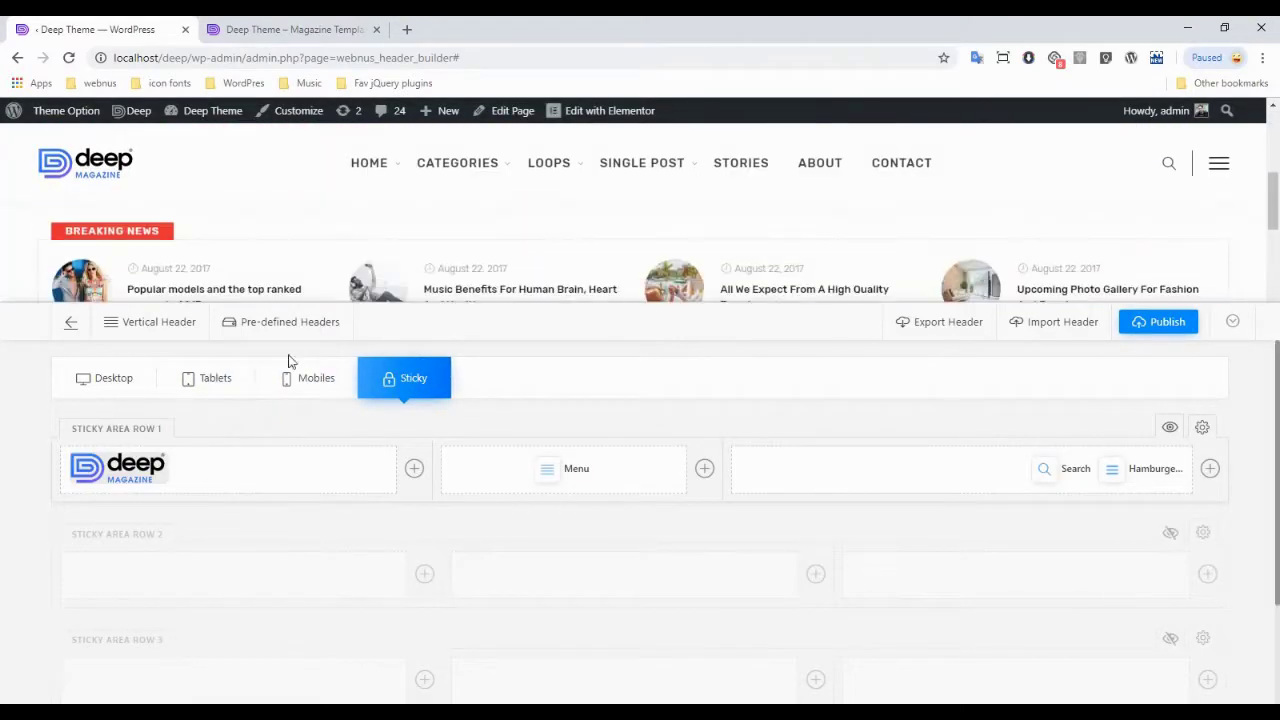
pyautogui.click(283, 385)
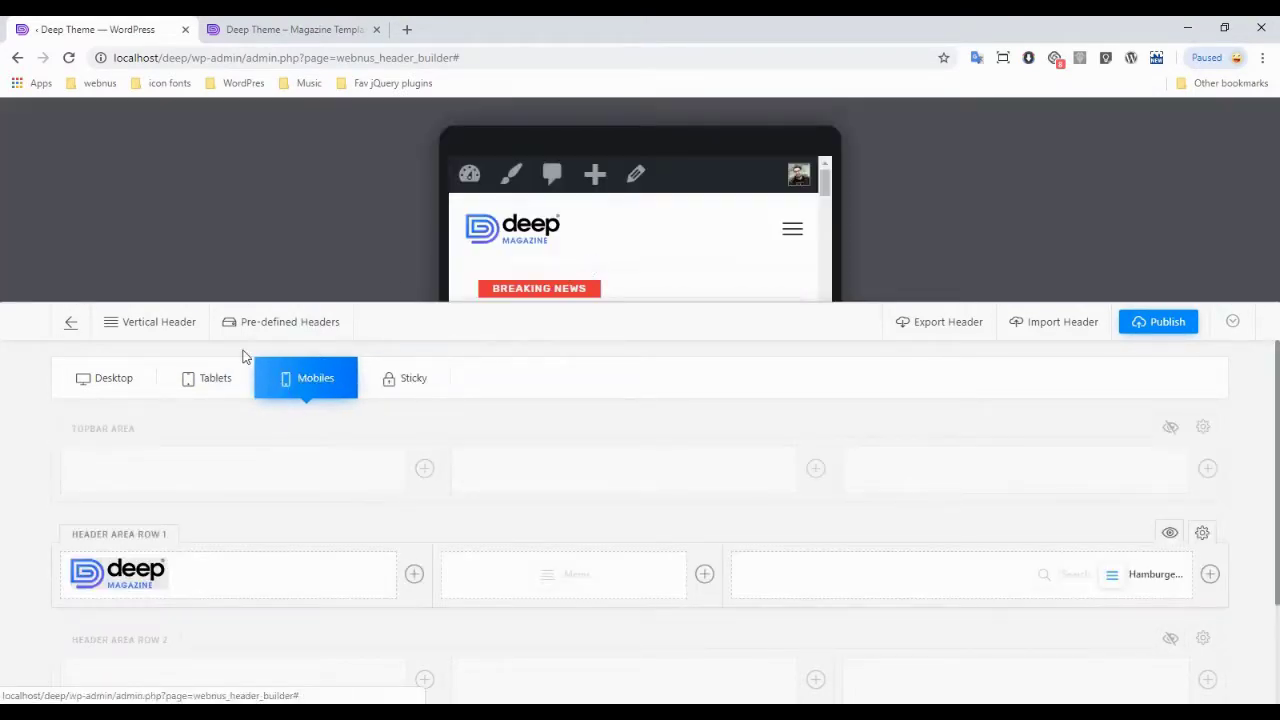
pyautogui.click(213, 383)
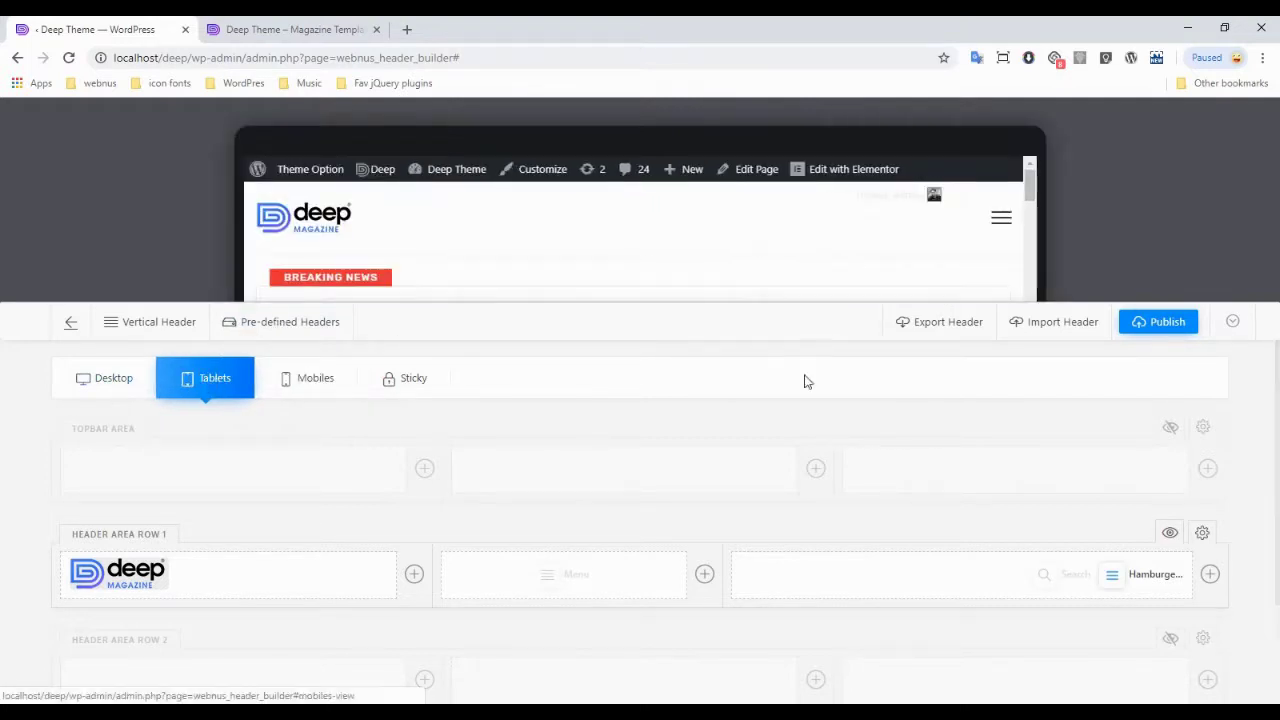
pyautogui.click(1001, 226)
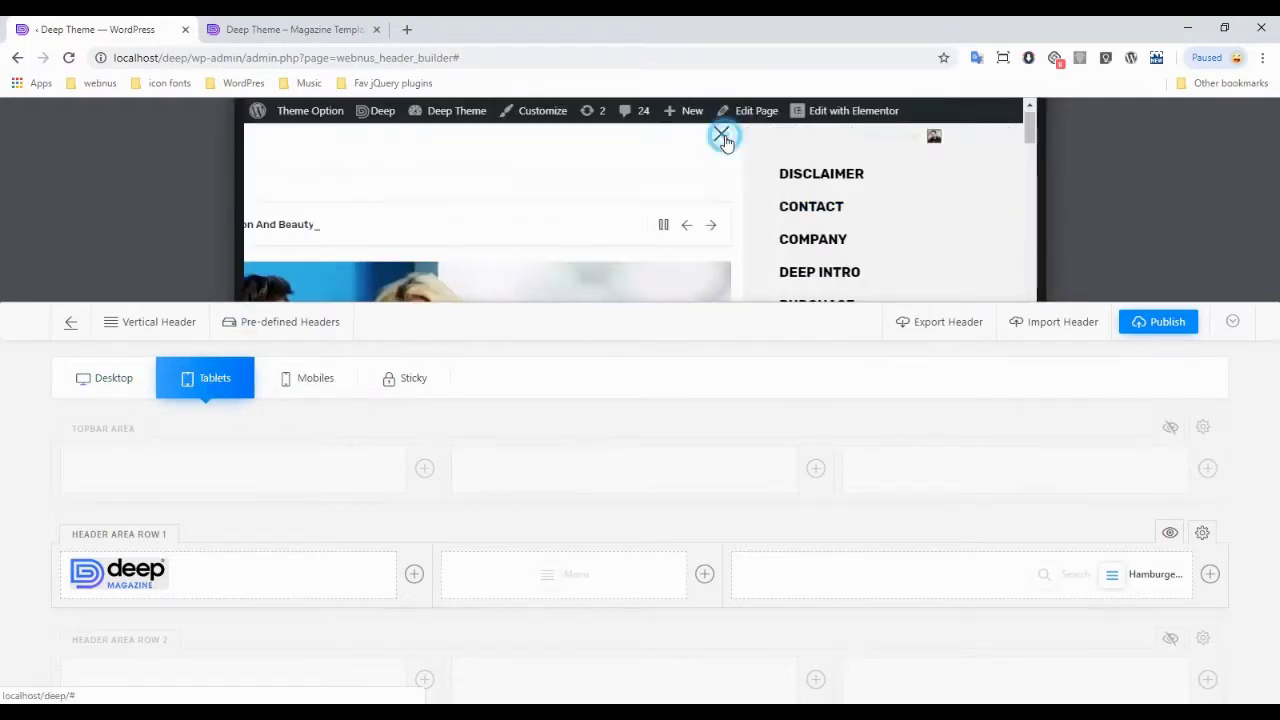
pyautogui.click(722, 137)
# - Publish the header and leave the header builder to view the Deep Theme site in a separate browser tab
pyautogui.click(1157, 323)
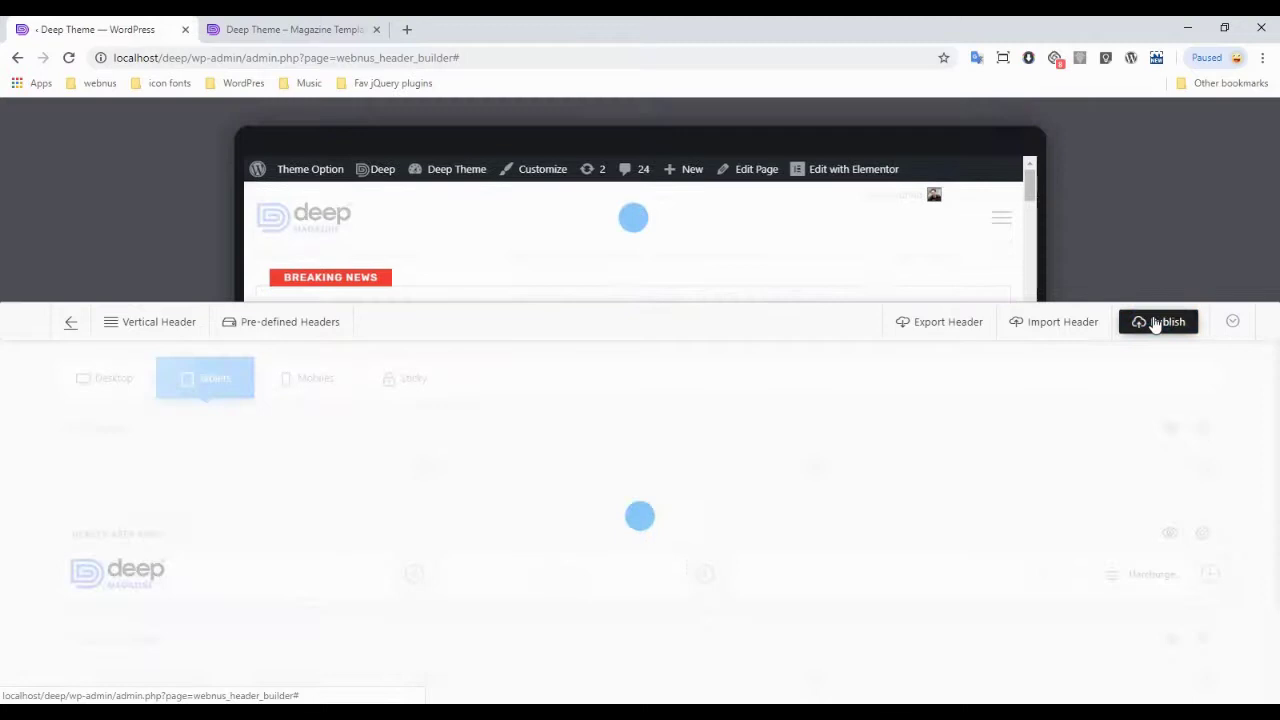
pyautogui.click(1233, 323)
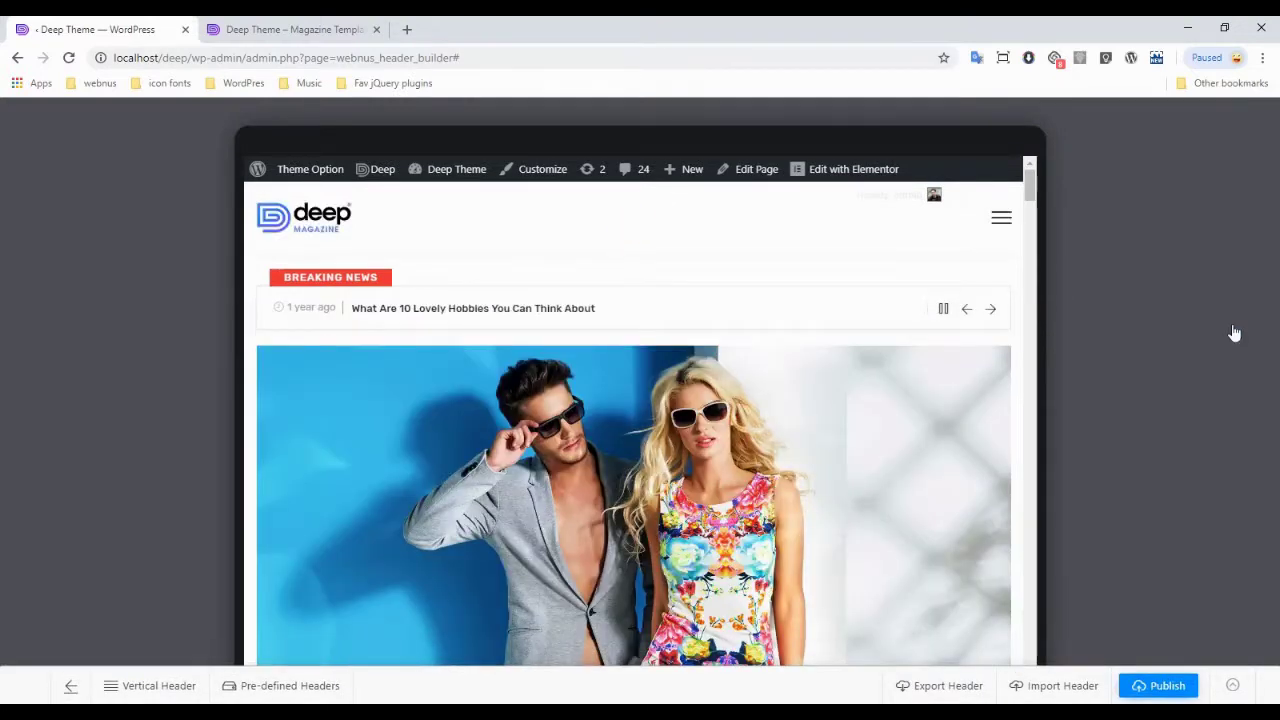
pyautogui.click(70, 686)
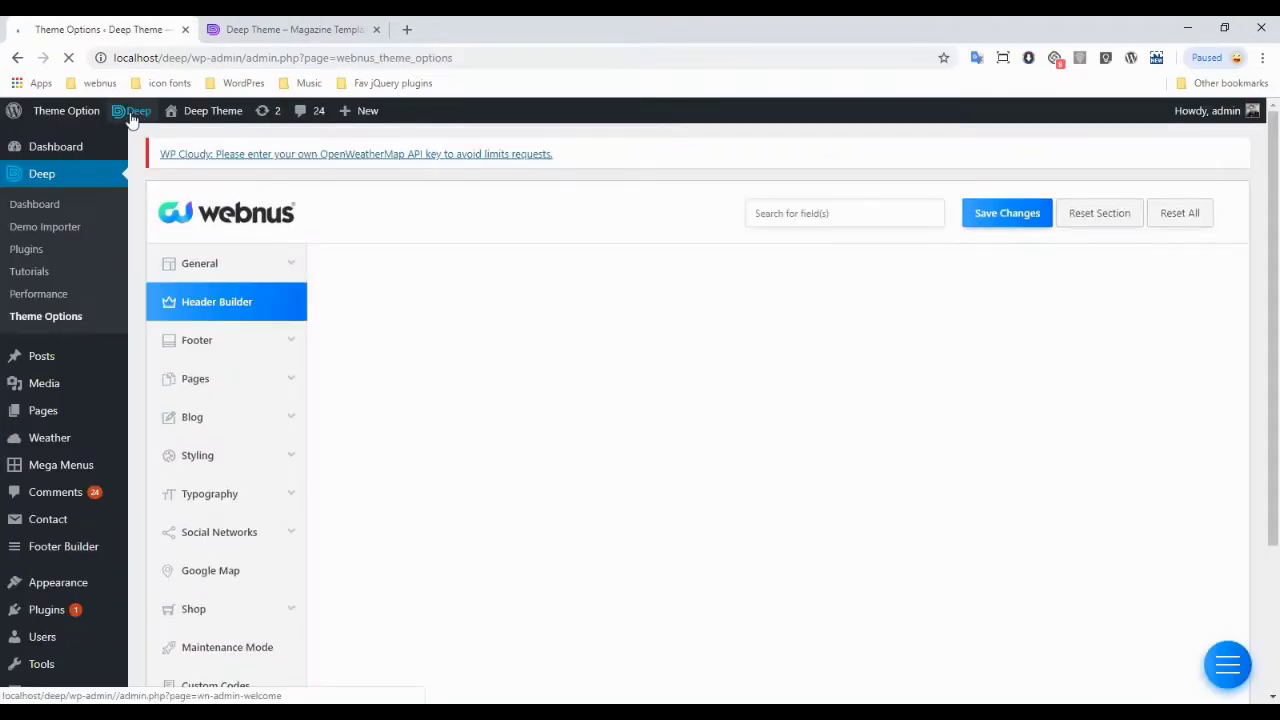
pyautogui.middleClick(200, 112)
pyautogui.click(270, 32)
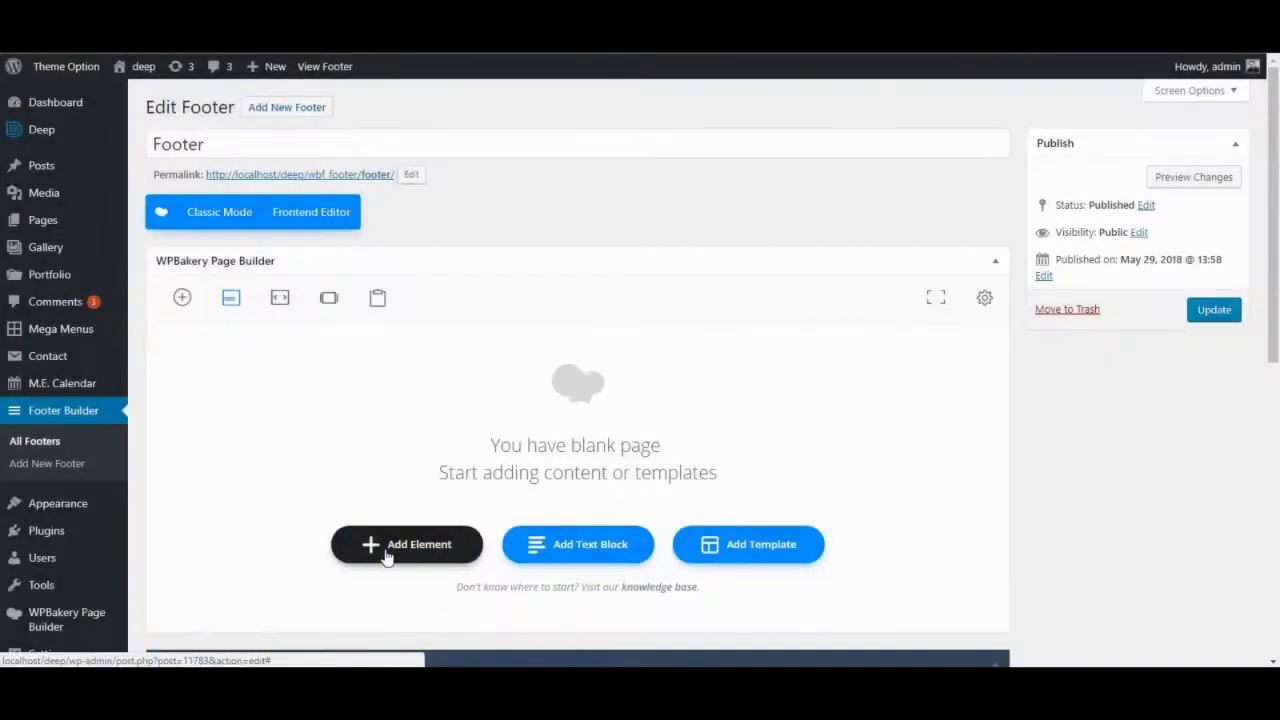
# - Add a section to the blank footer and set its background color to near-black
pyautogui.click(328, 300)
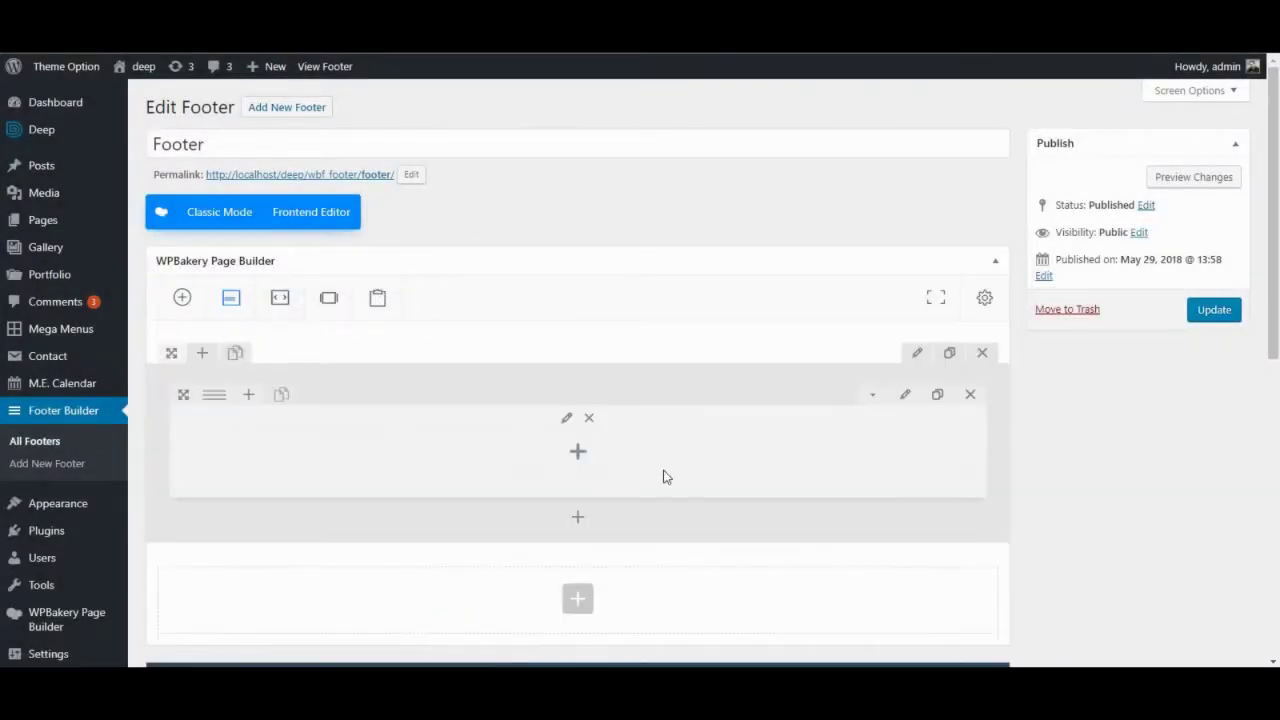
pyautogui.click(916, 353)
pyautogui.click(672, 186)
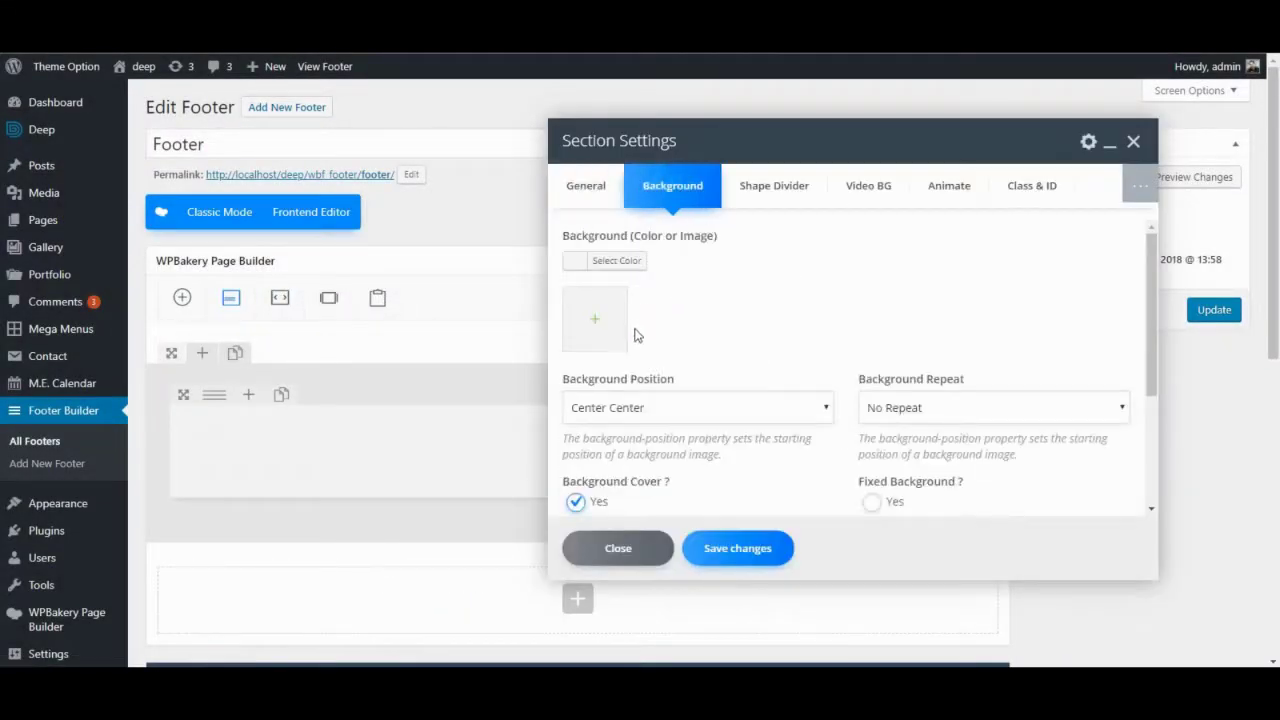
pyautogui.click(603, 260)
pyautogui.click(616, 262)
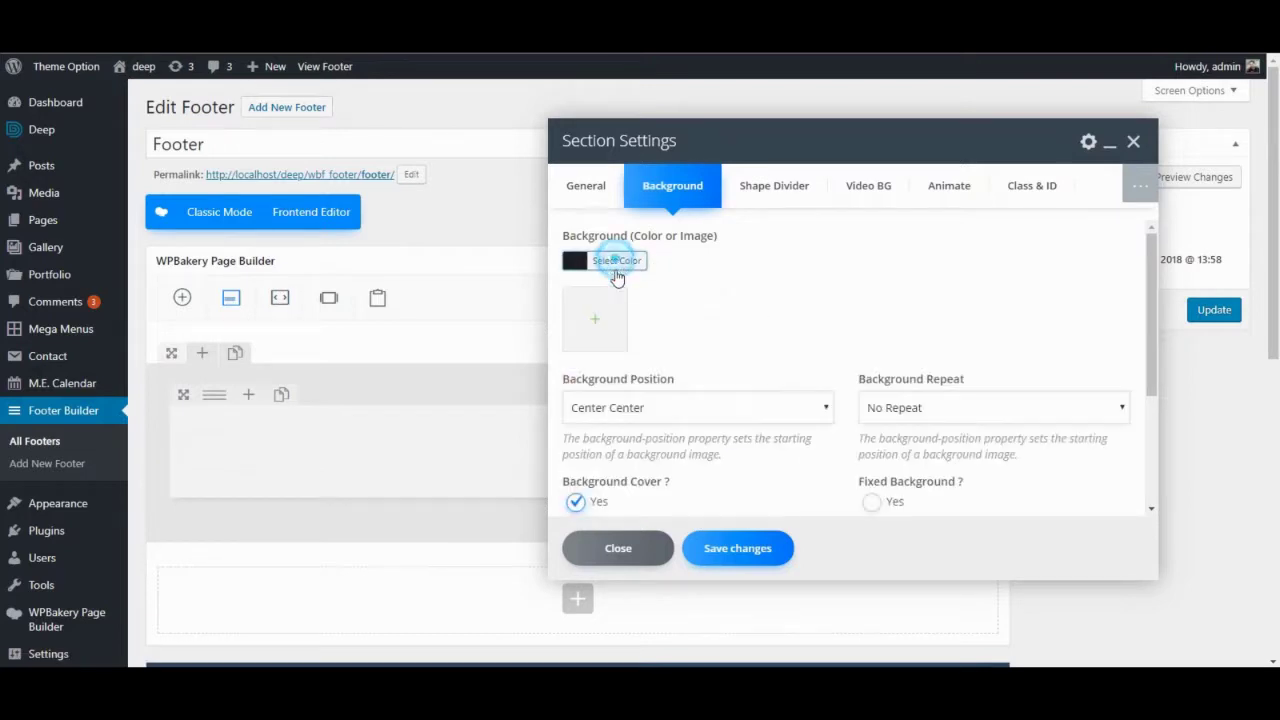
# - Enable Align Center and White Text Color for the footer section and save its settings
pyautogui.click(574, 178)
pyautogui.scroll(-5, 606, 458)
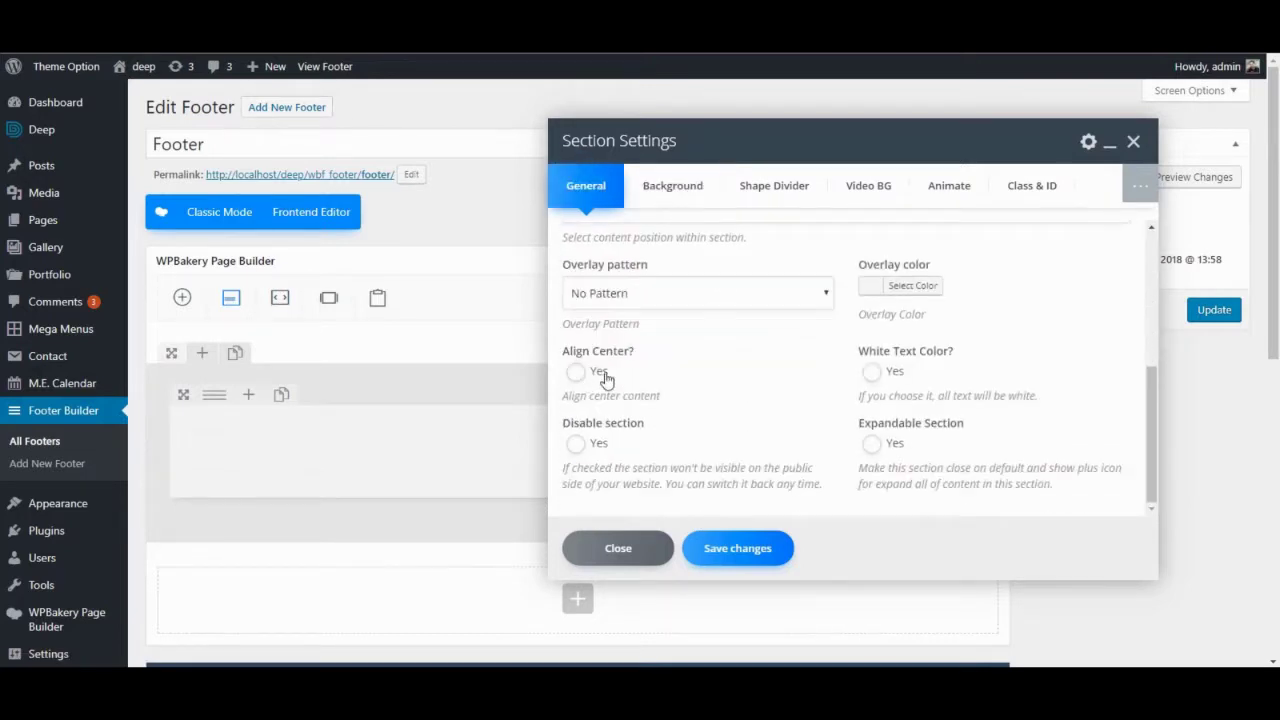
pyautogui.click(873, 371)
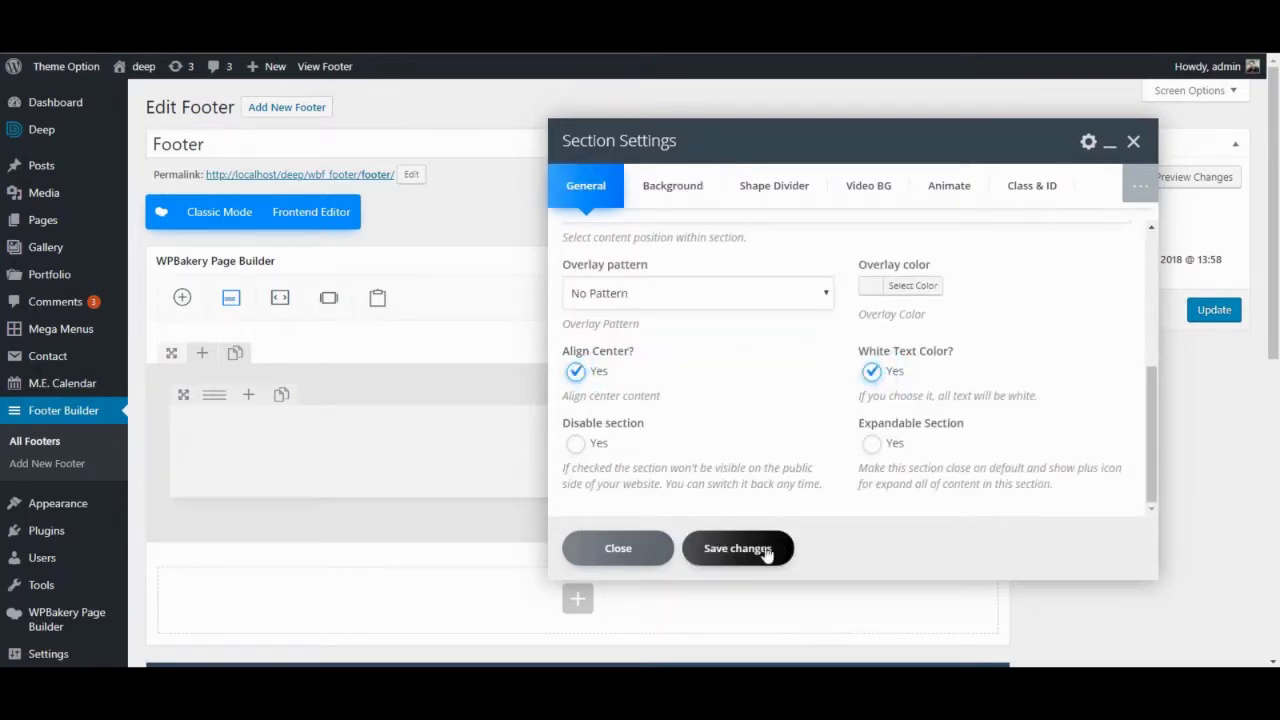
pyautogui.click(737, 548)
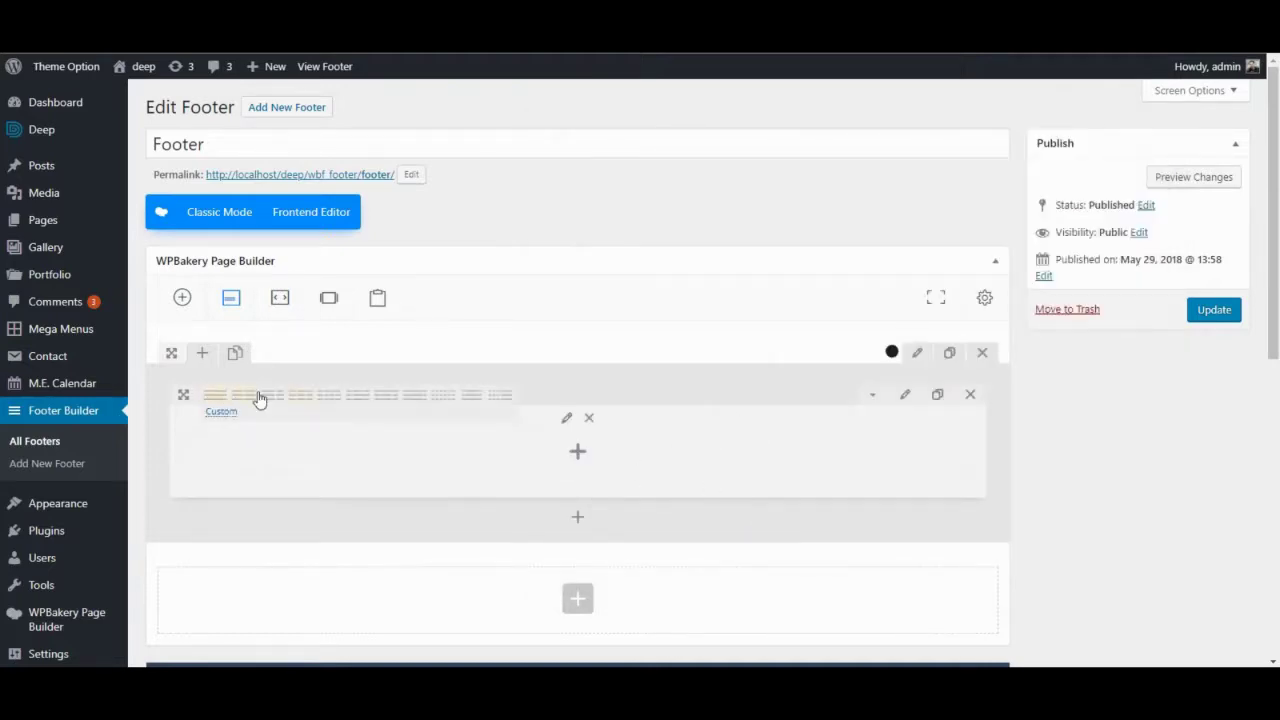
# - Add a Distance element with 100px desktop blank space to the section's row and duplicate it once
pyautogui.click(584, 458)
pyautogui.write('dis')
pyautogui.click(223, 234)
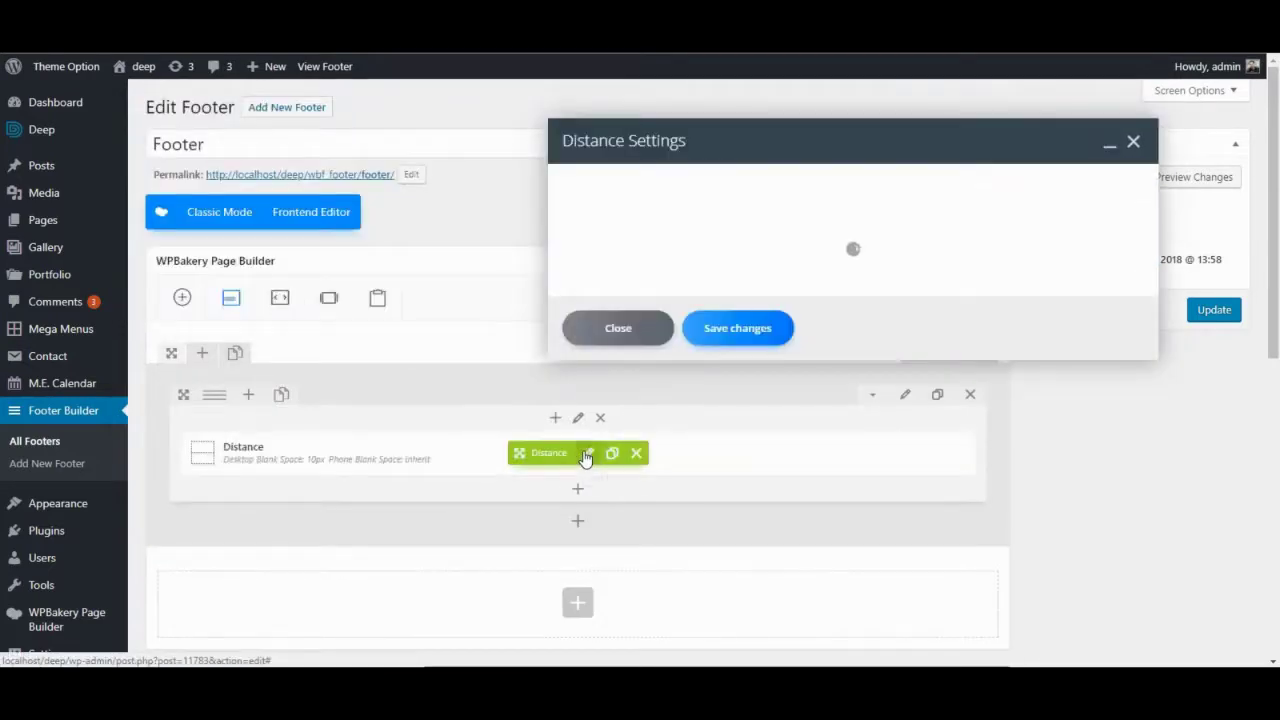
pyautogui.click(786, 221)
pyautogui.click(700, 371)
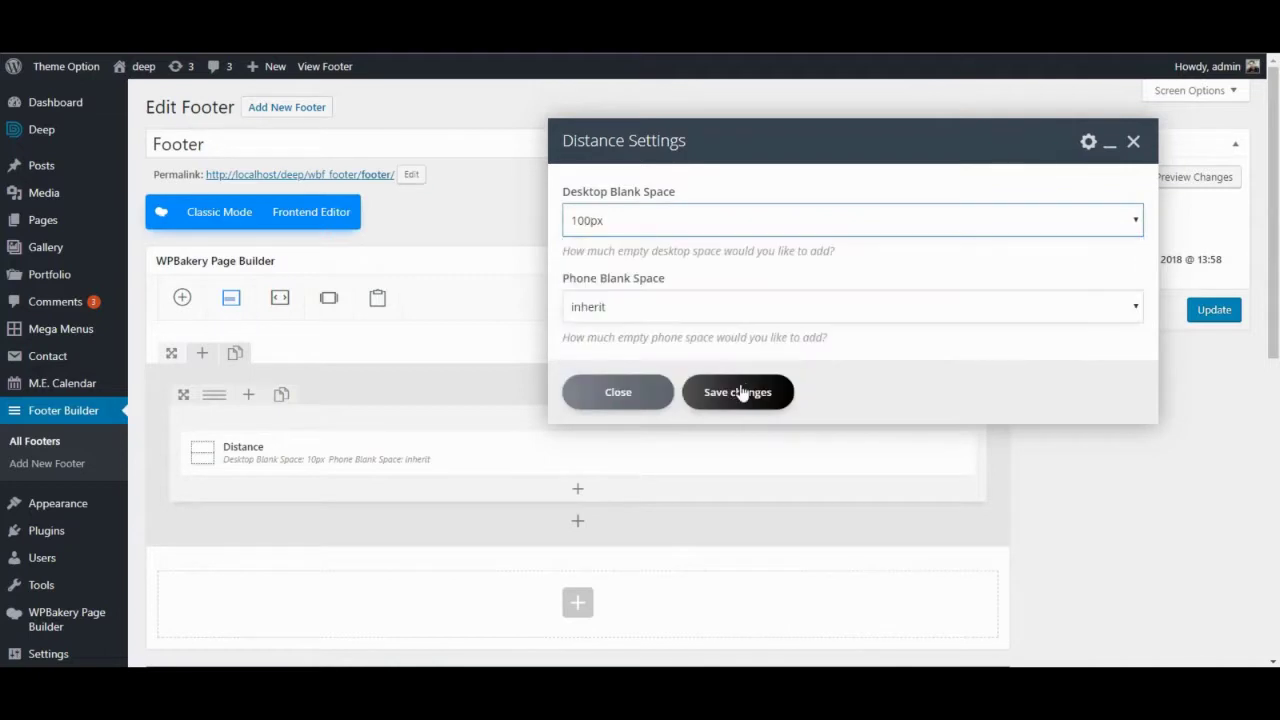
pyautogui.click(737, 391)
pyautogui.click(611, 453)
pyautogui.scroll(-1, 605, 478)
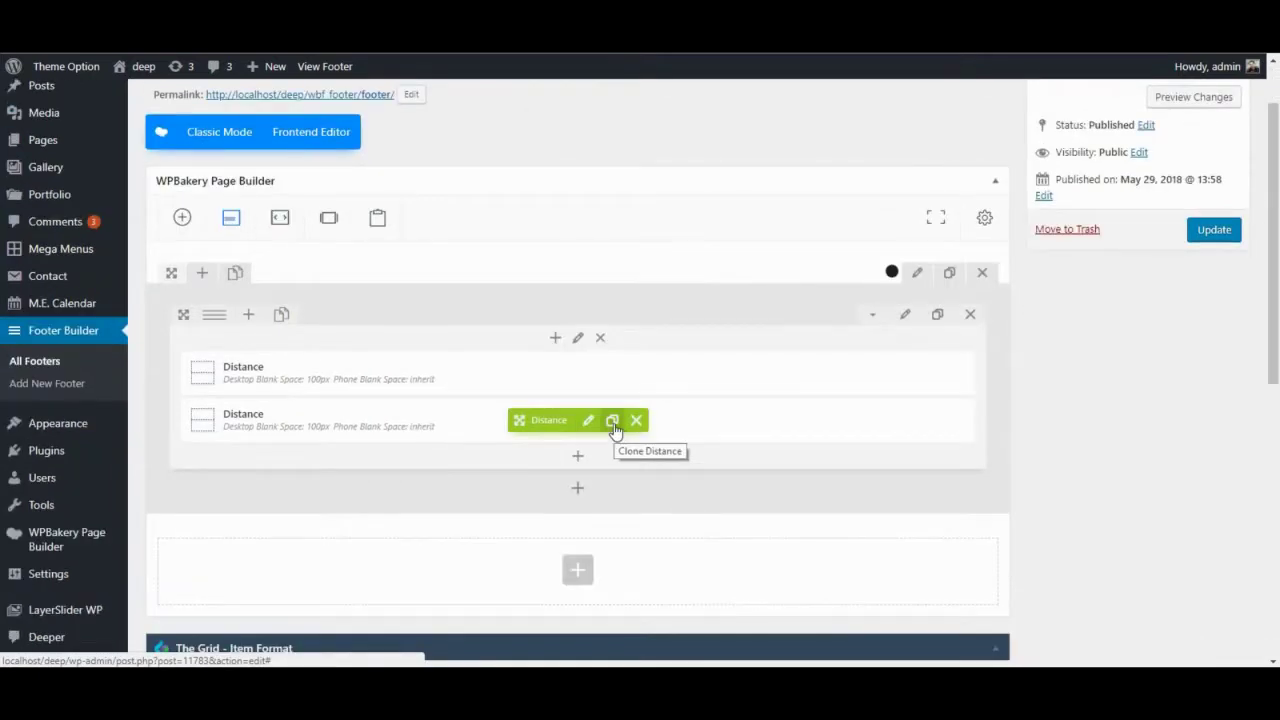
pyautogui.click(614, 428)
pyautogui.click(636, 421)
pyautogui.press('Return')
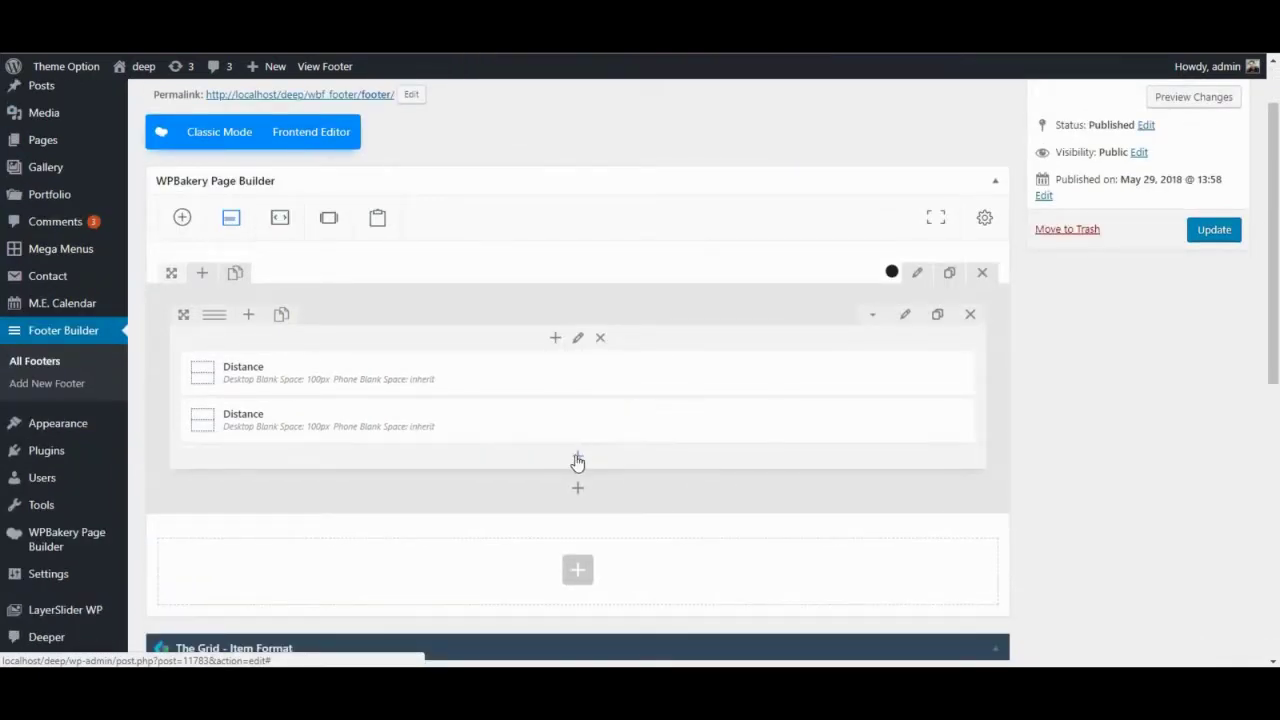
# - Insert an inner row between the two Distance elements and give it three columns with a wide middle one
pyautogui.click(577, 461)
pyautogui.click(391, 229)
pyautogui.moveTo(214, 457); pyautogui.dragTo(243, 420)
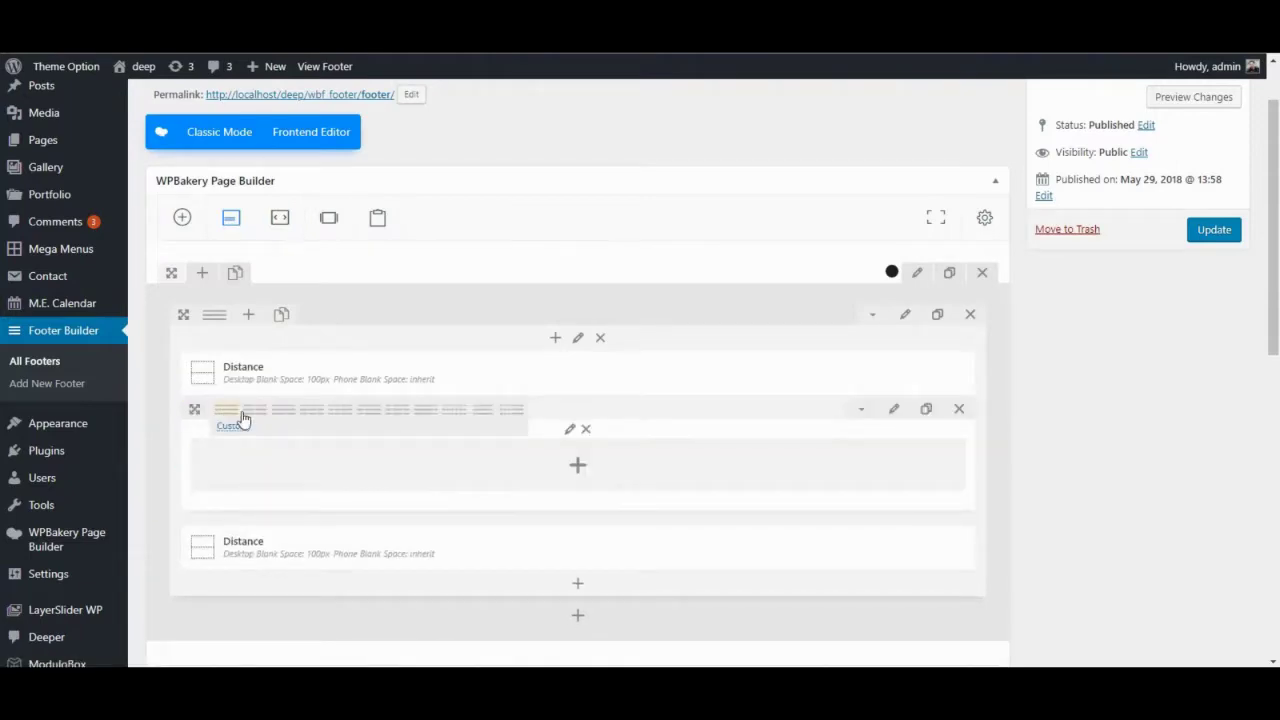
pyautogui.click(301, 414)
# - Add a Title builder to the middle column with the title "Subscribe To Newsletter" and title font size 30
pyautogui.click(600, 478)
pyautogui.write('title')
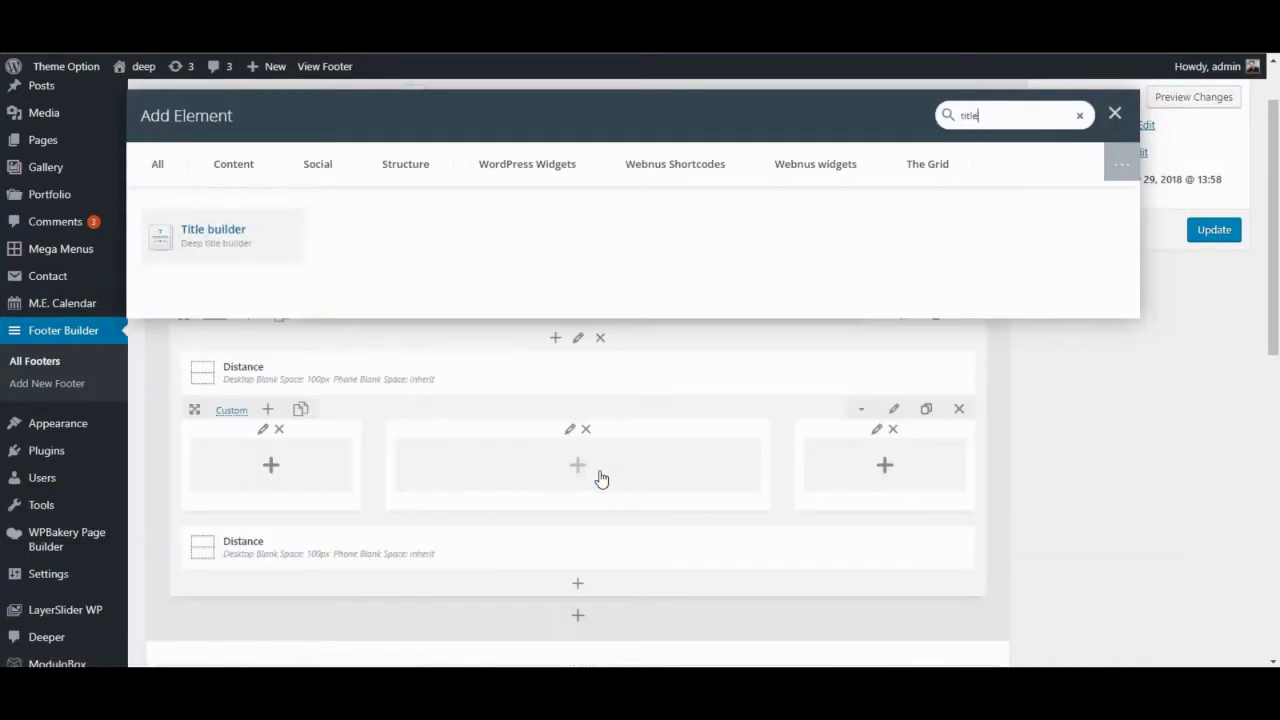
pyautogui.click(249, 221)
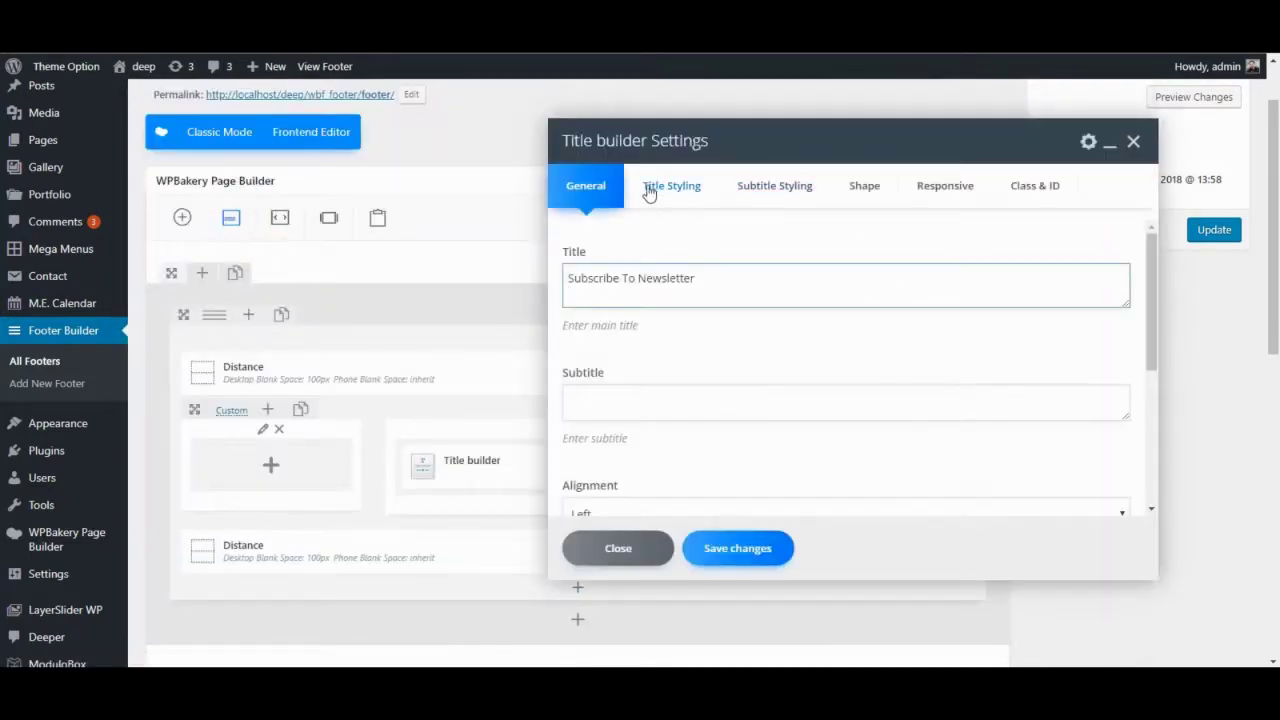
pyautogui.click(649, 193)
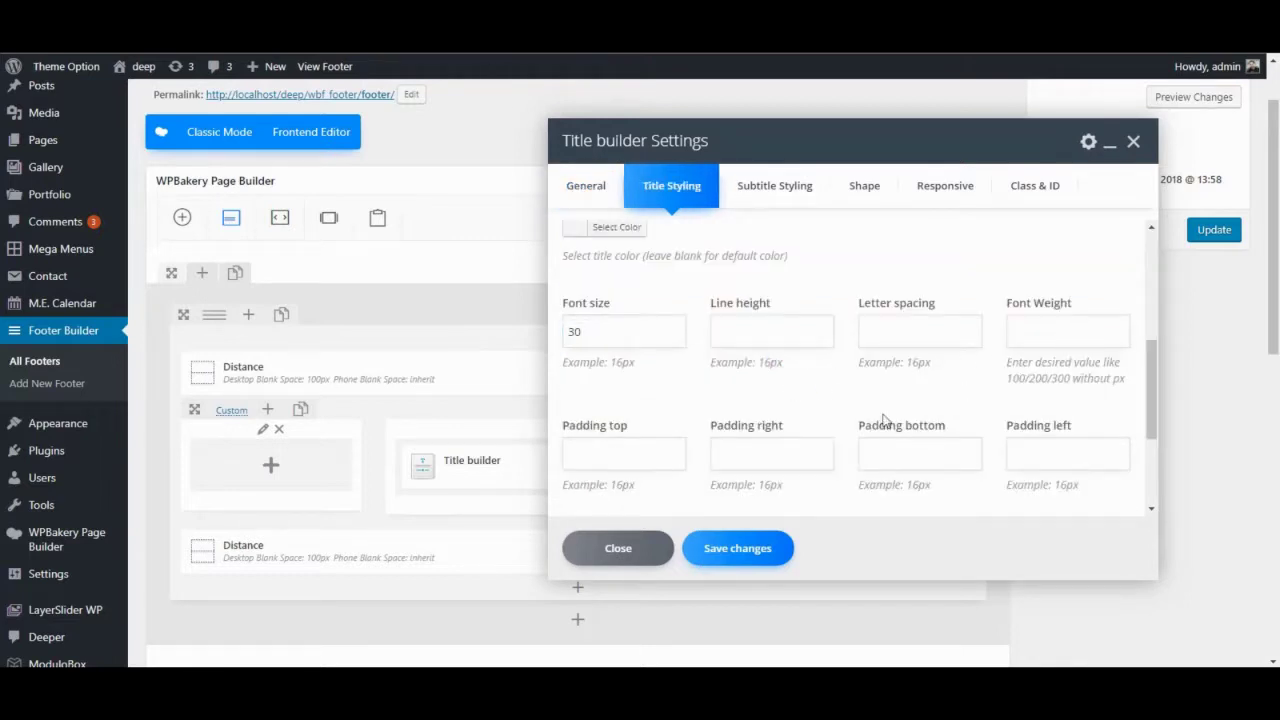
pyautogui.scroll(-3, 884, 420)
# - Set the subtitle's heading to h3 and its font weight to 400, and save the Title builder settings
pyautogui.click(775, 185)
pyautogui.click(708, 262)
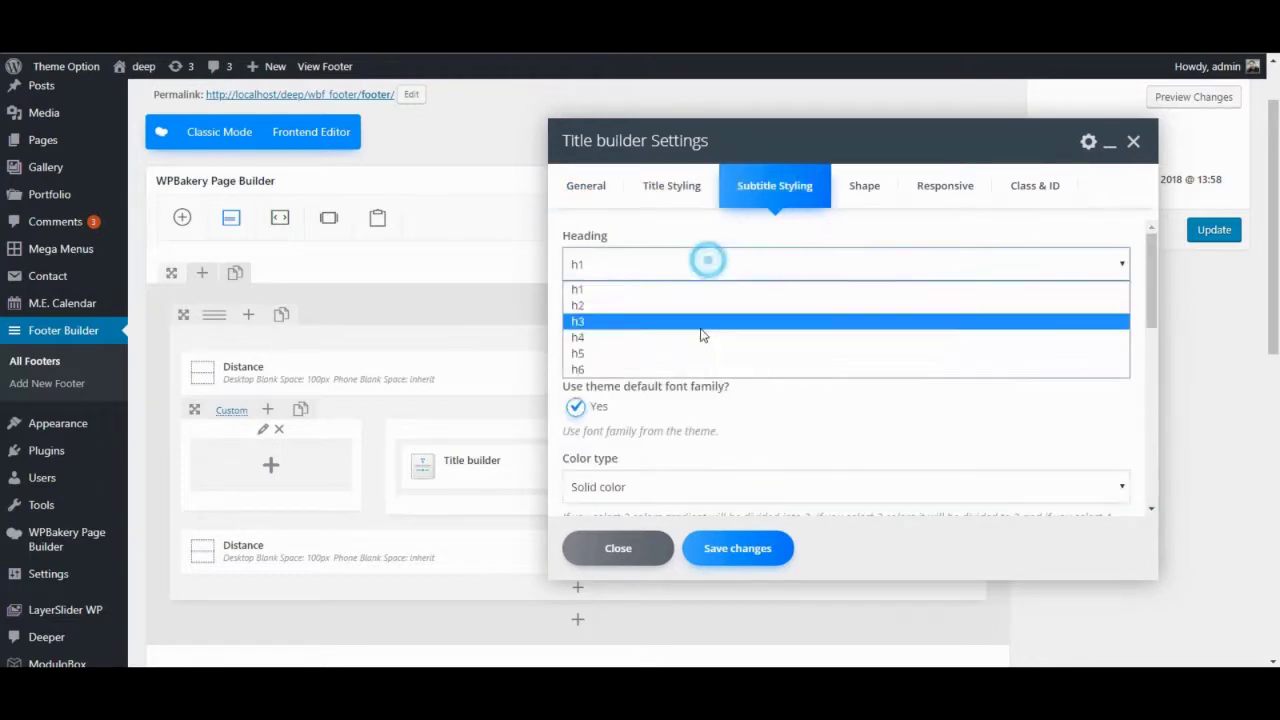
pyautogui.click(701, 321)
pyautogui.scroll(-5, 700, 440)
pyautogui.click(1032, 379)
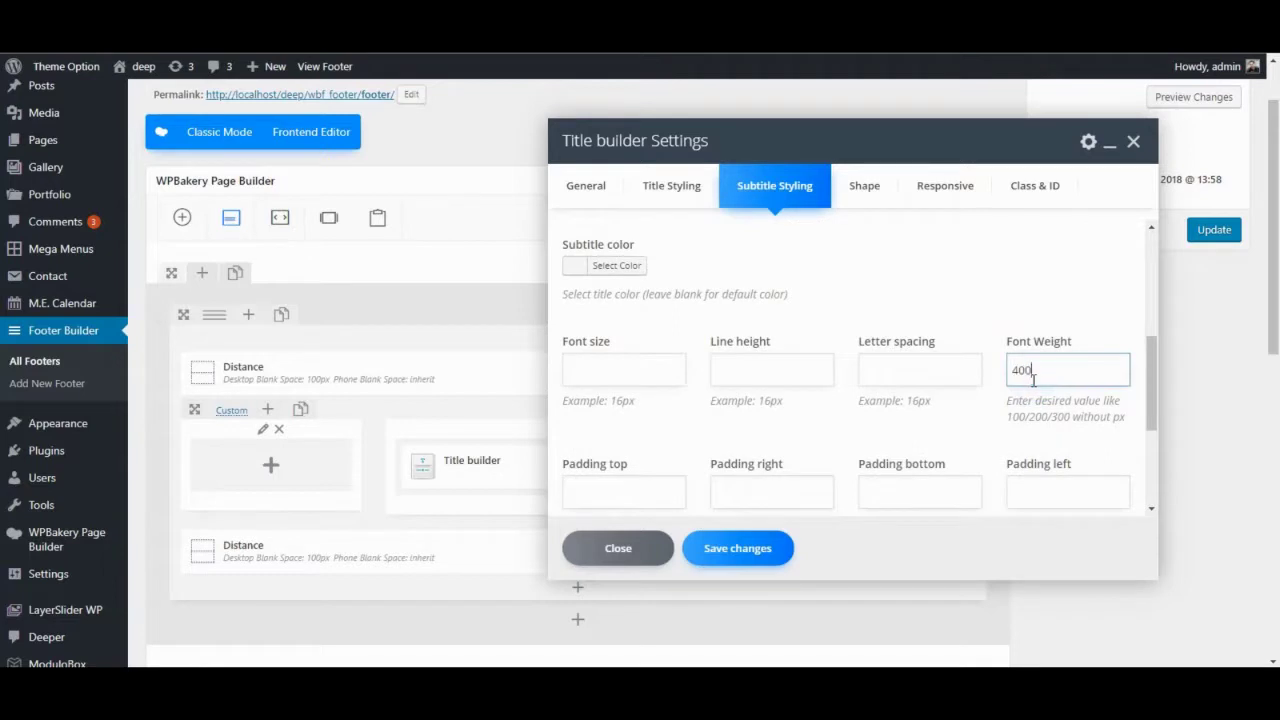
pyautogui.scroll(3, 733, 427)
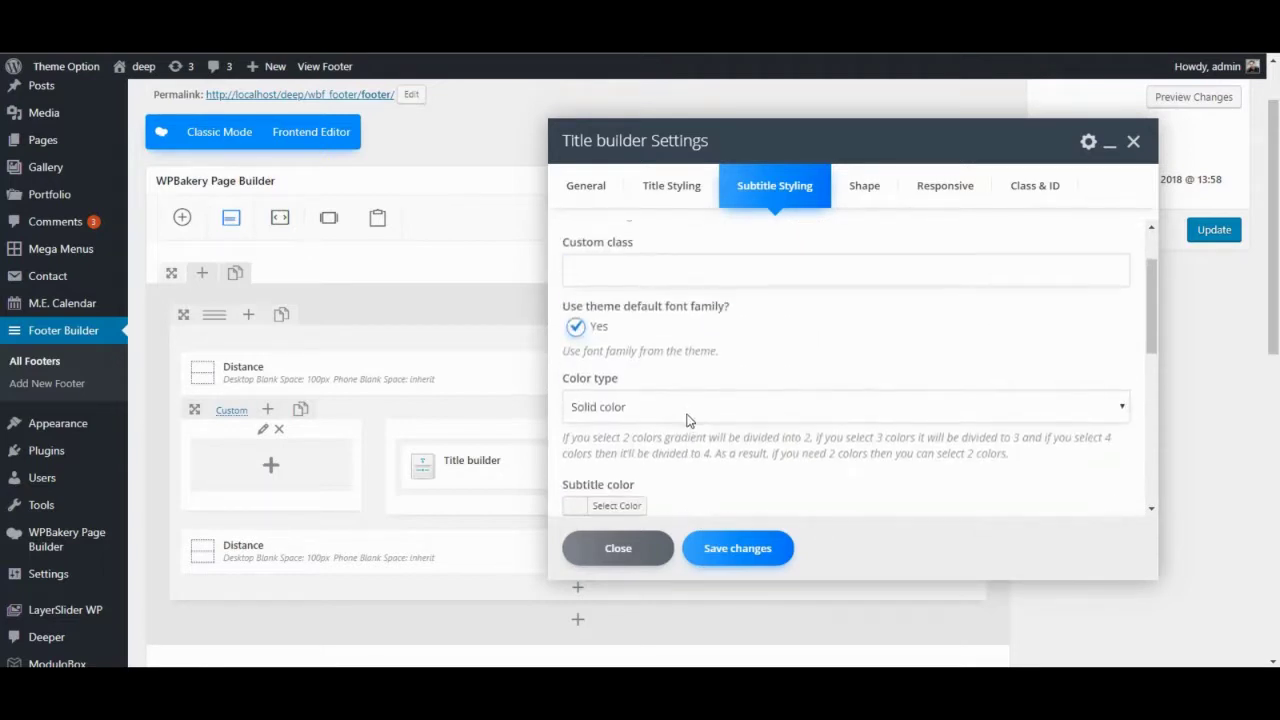
pyautogui.scroll(-5, 733, 427)
pyautogui.scroll(1, 720, 480)
pyautogui.click(737, 548)
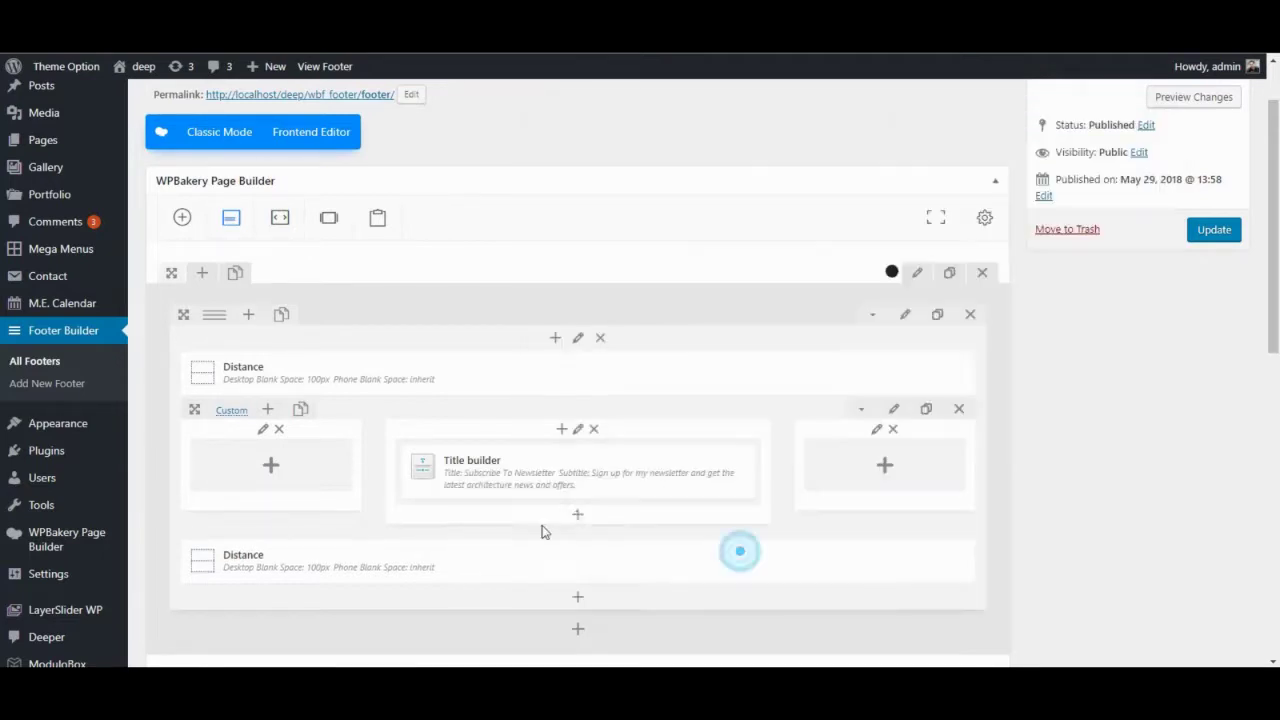
# - Add a Distance element with 20px desktop blank space below the Title builder
pyautogui.click(574, 516)
pyautogui.write('dis')
pyautogui.click(270, 251)
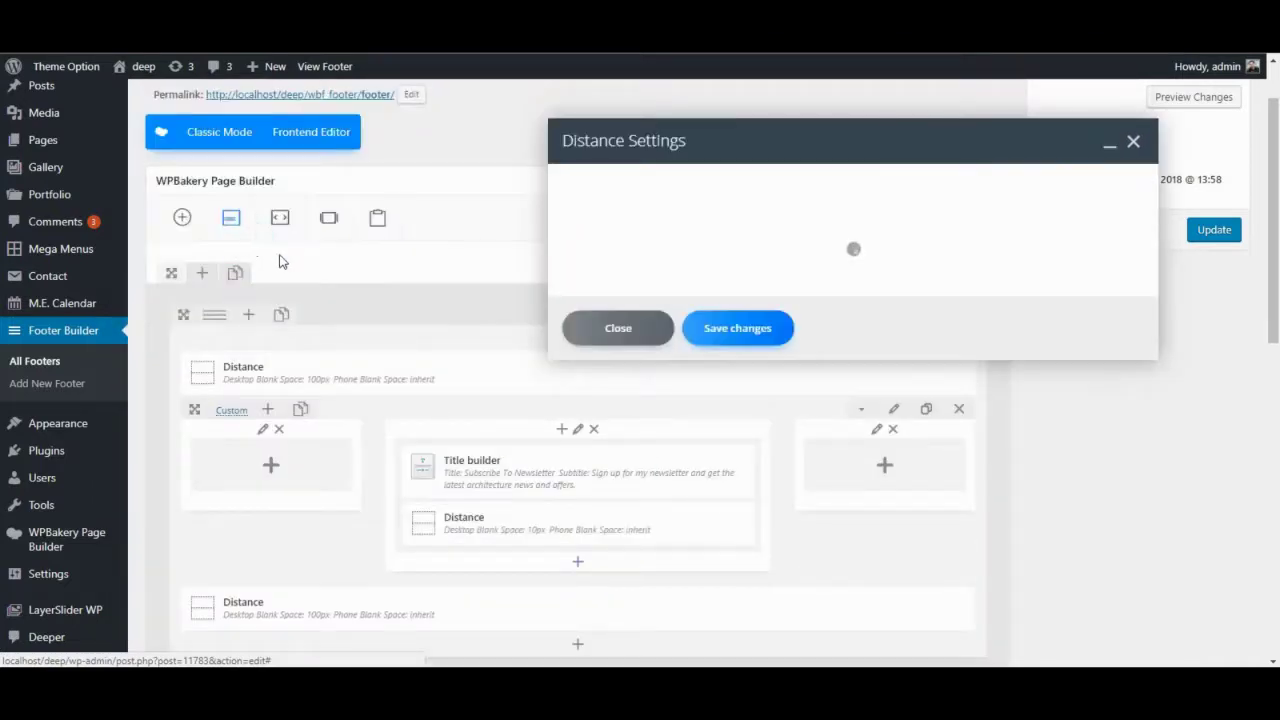
pyautogui.click(620, 222)
pyautogui.click(620, 262)
pyautogui.click(718, 392)
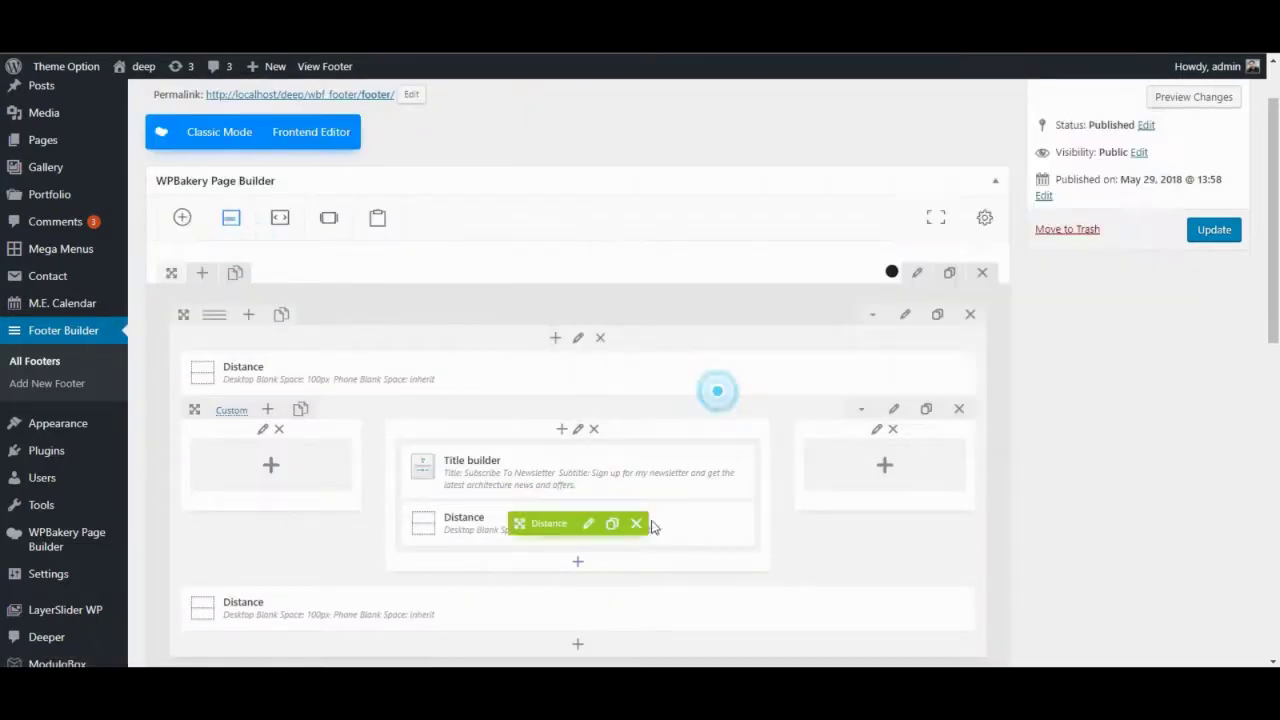
# - Add a Subscribe element of type Rounded below the 20px Distance and save its settings
pyautogui.click(577, 561)
pyautogui.write('subs')
pyautogui.click(207, 235)
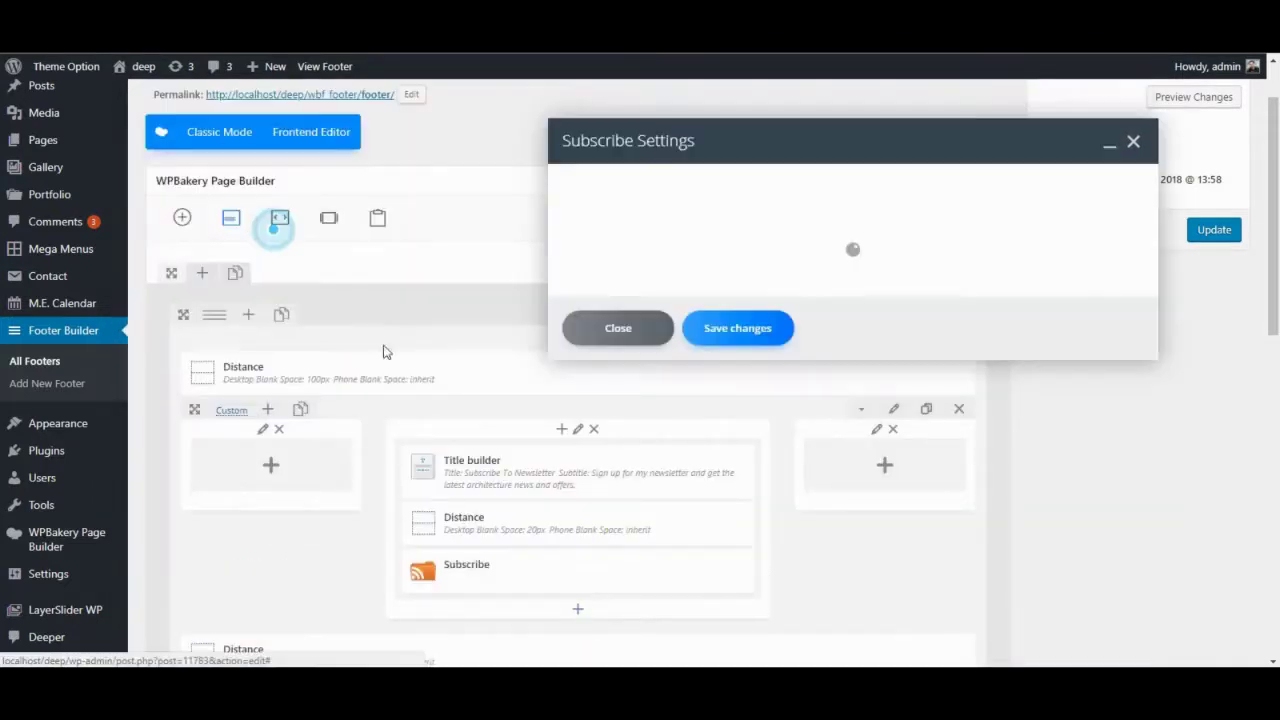
pyautogui.click(665, 263)
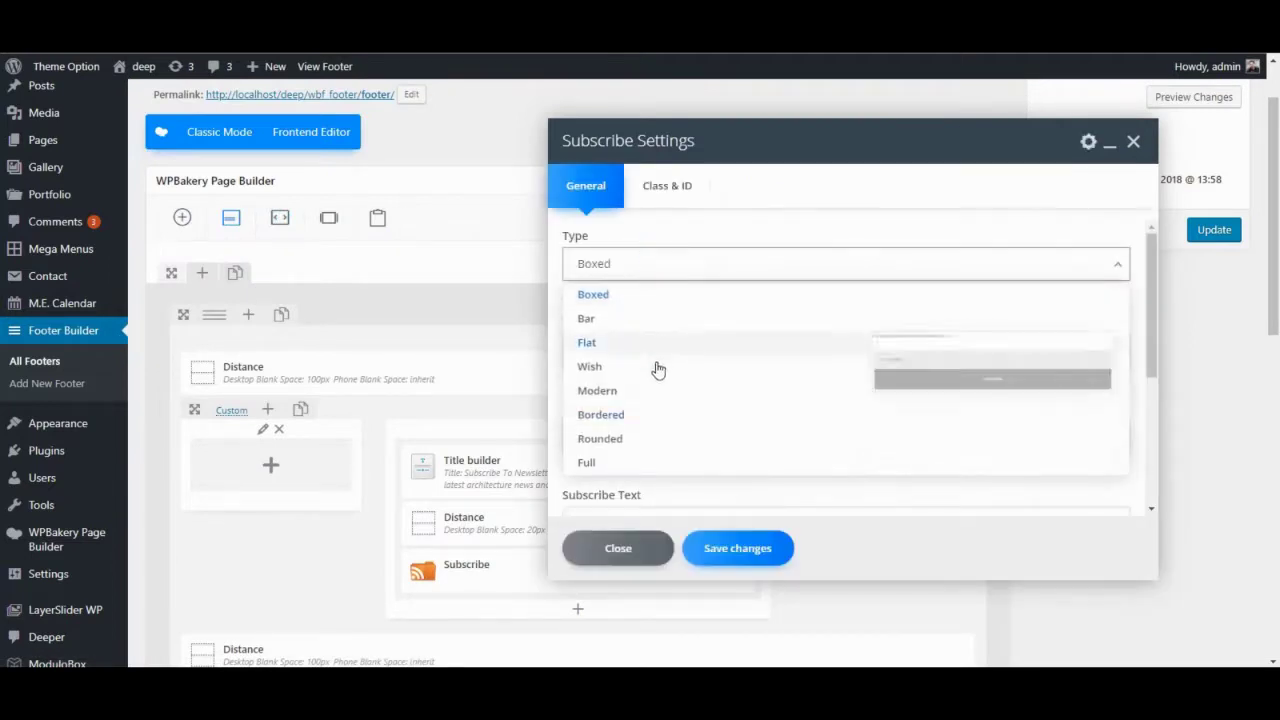
pyautogui.click(650, 439)
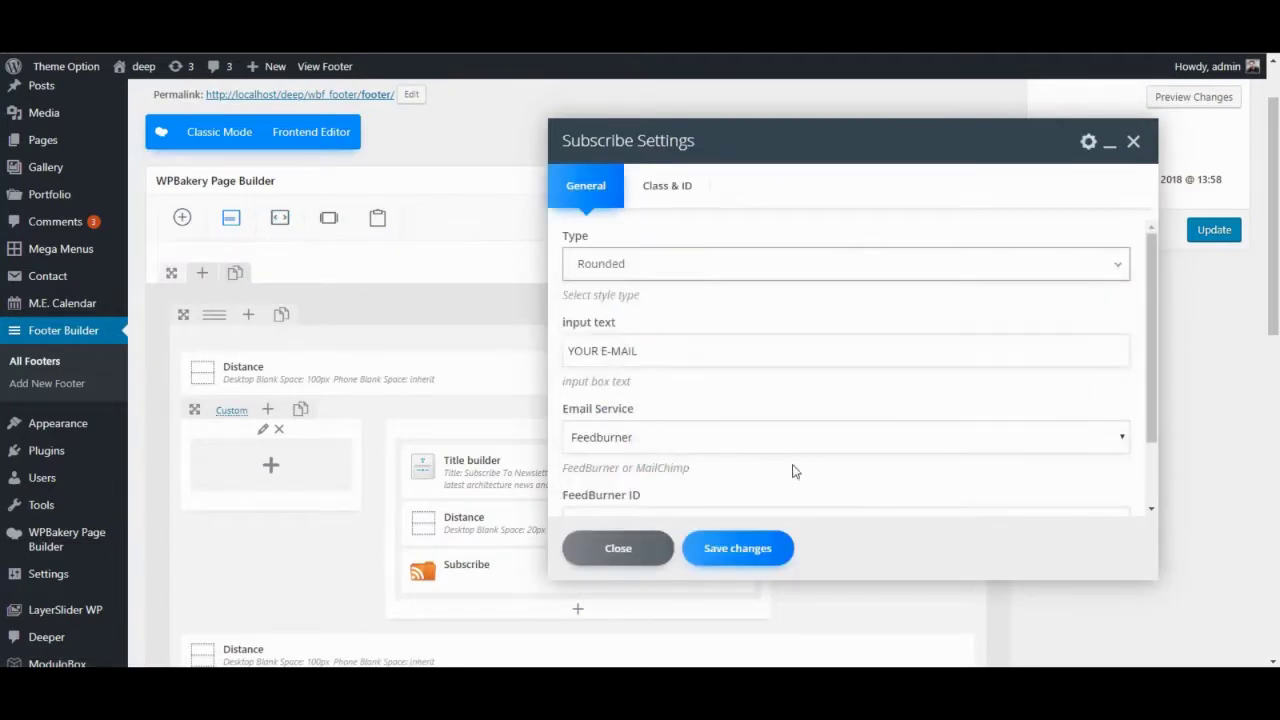
pyautogui.click(737, 547)
# - Reopen the Title builder settings, check the title styling and specify a custom subtitle color
pyautogui.scroll(-1, 737, 550)
pyautogui.click(743, 436)
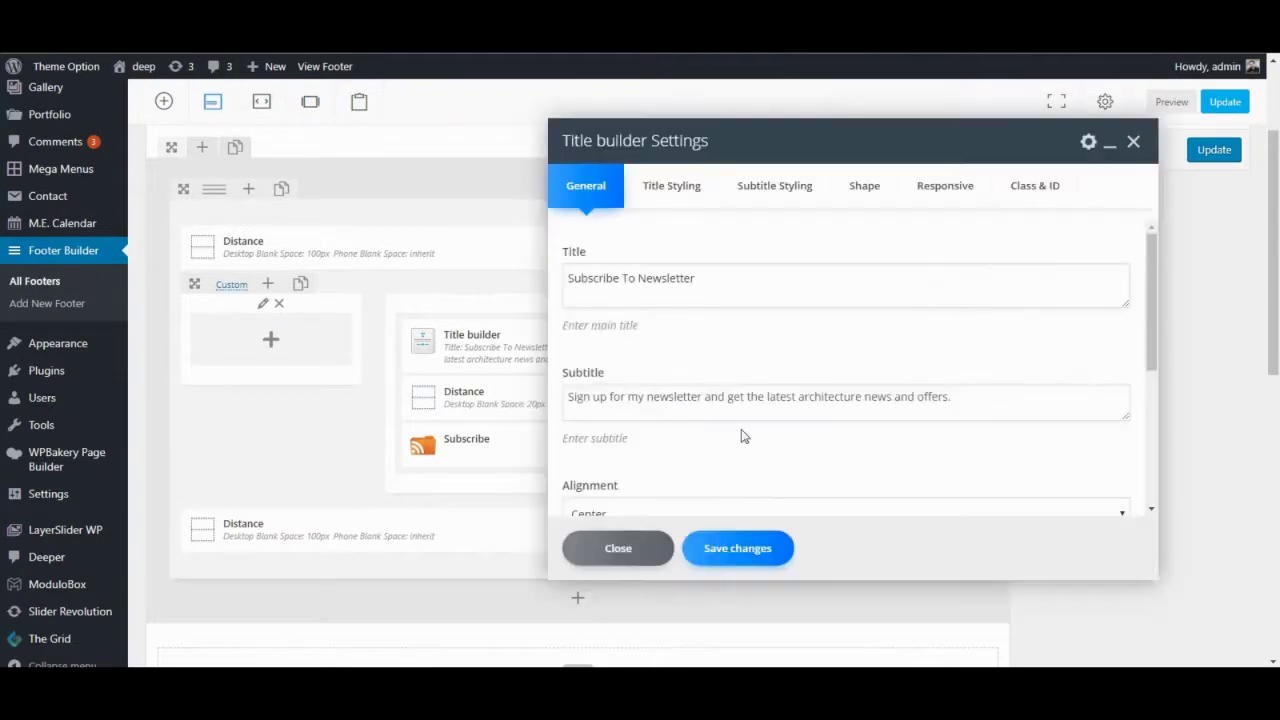
pyautogui.click(690, 204)
pyautogui.scroll(-2, 752, 402)
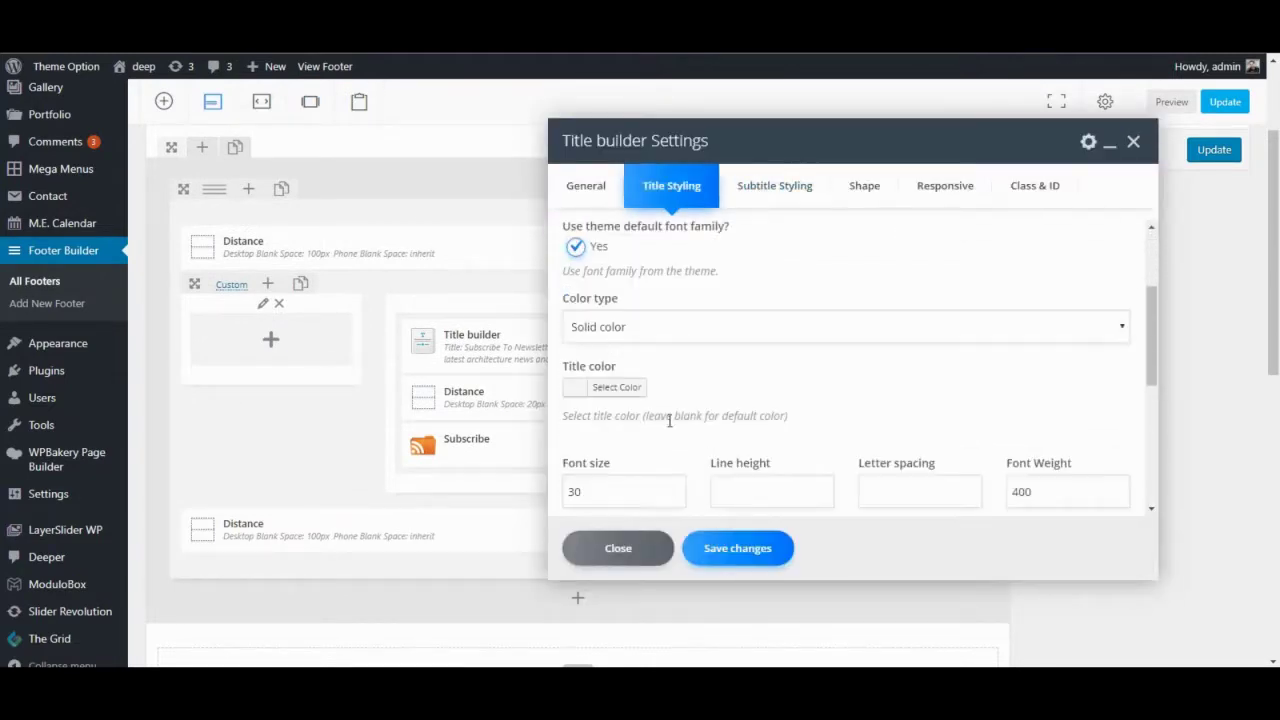
pyautogui.scroll(2, 671, 420)
pyautogui.scroll(-2, 666, 426)
pyautogui.click(762, 180)
pyautogui.click(630, 345)
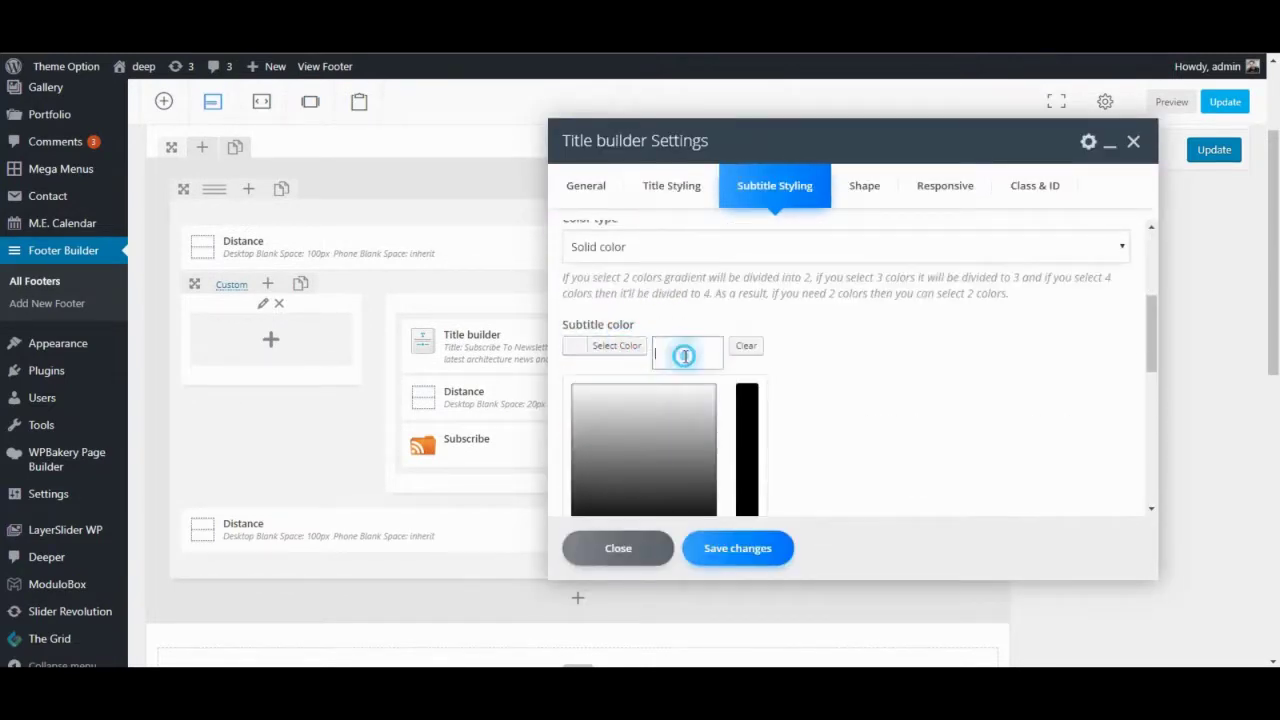
pyautogui.click(731, 369)
pyautogui.scroll(-5, 737, 500)
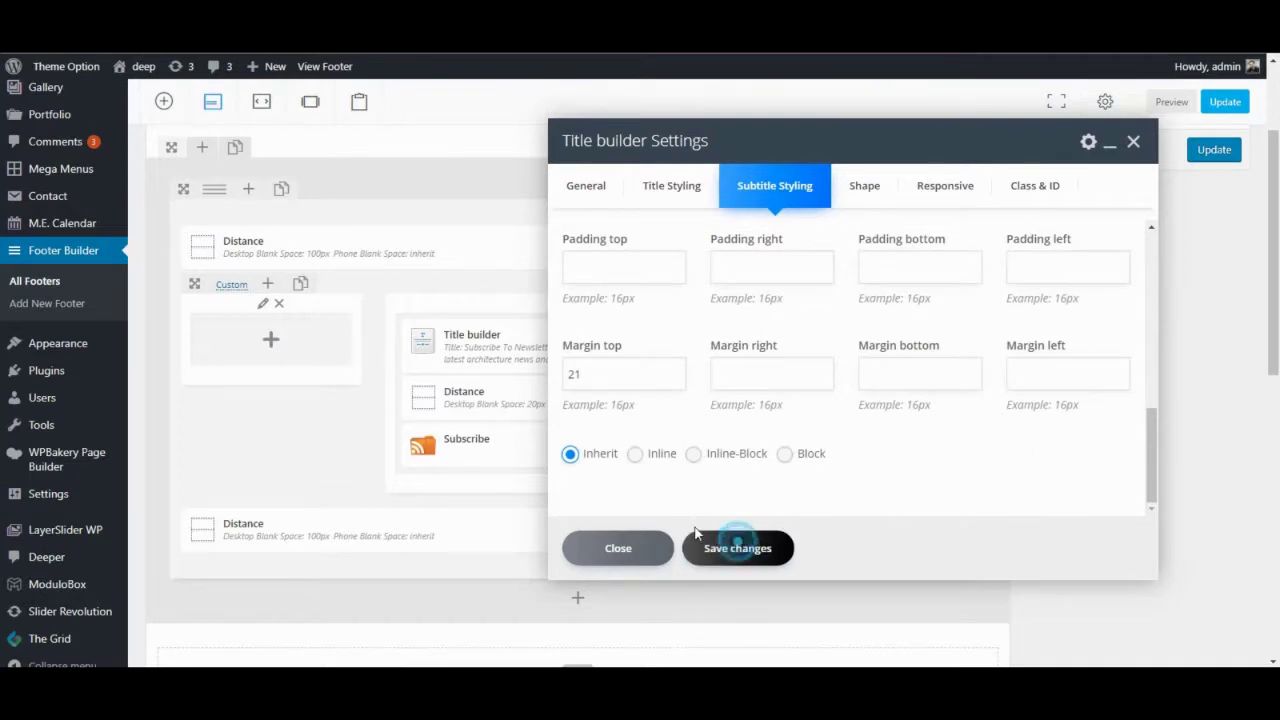
# - Save the Title builder changes, duplicate the element and move the copy below the Subscribe element
pyautogui.click(697, 540)
pyautogui.click(614, 348)
pyautogui.moveTo(520, 403)
pyautogui.mouseDown()
pyautogui.moveTo(571, 517)
pyautogui.moveTo(580, 505)
pyautogui.mouseUp()
# - Set the title heading of the duplicated Title builder to h6
pyautogui.click(592, 499)
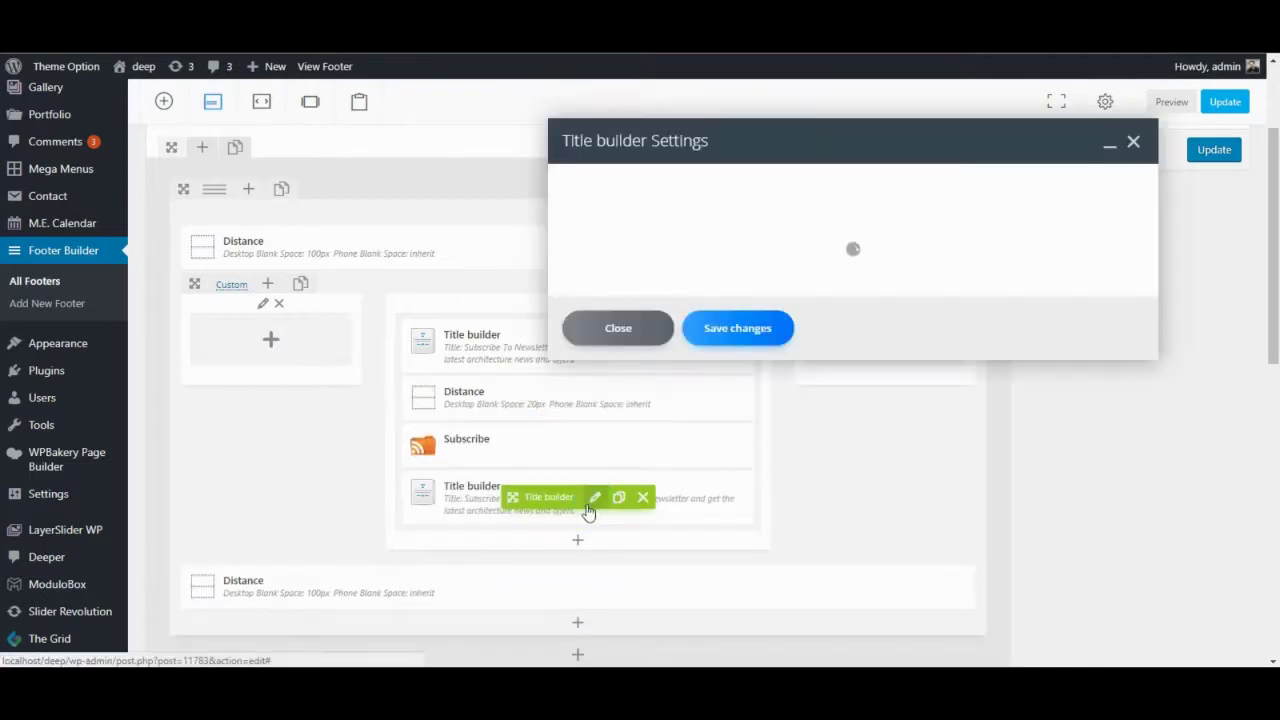
pyautogui.click(671, 188)
pyautogui.click(646, 263)
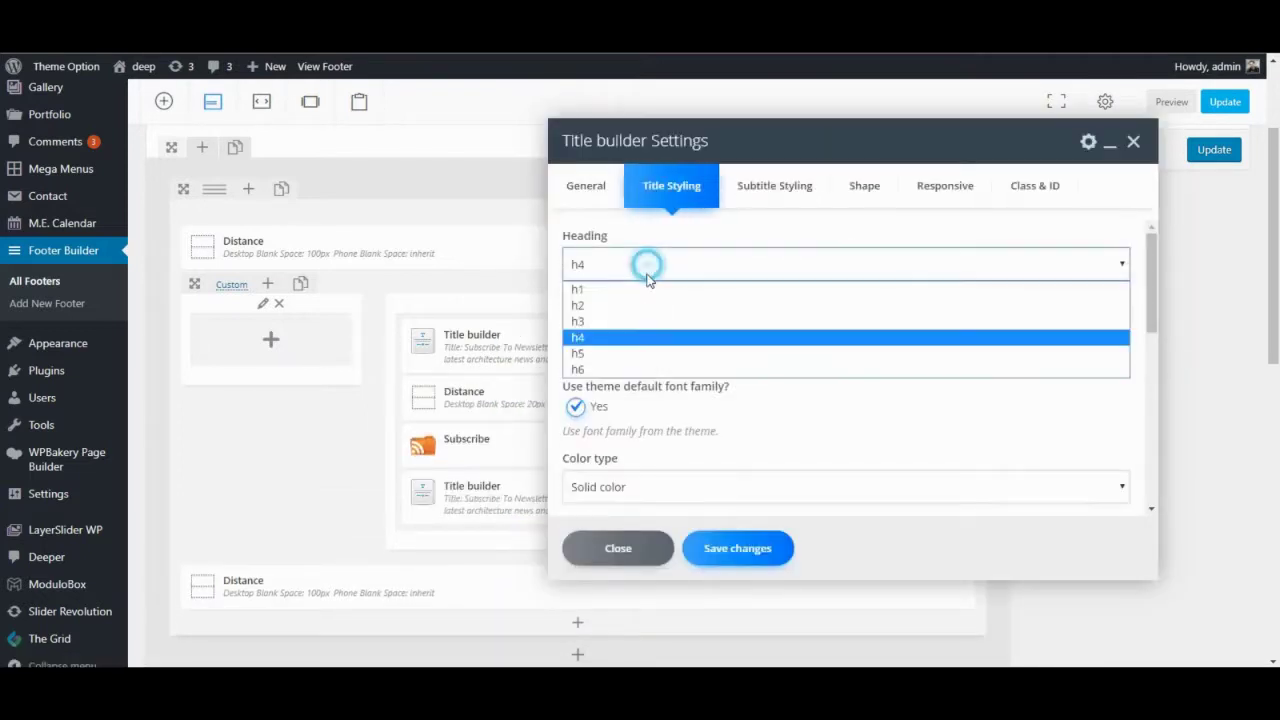
pyautogui.click(640, 366)
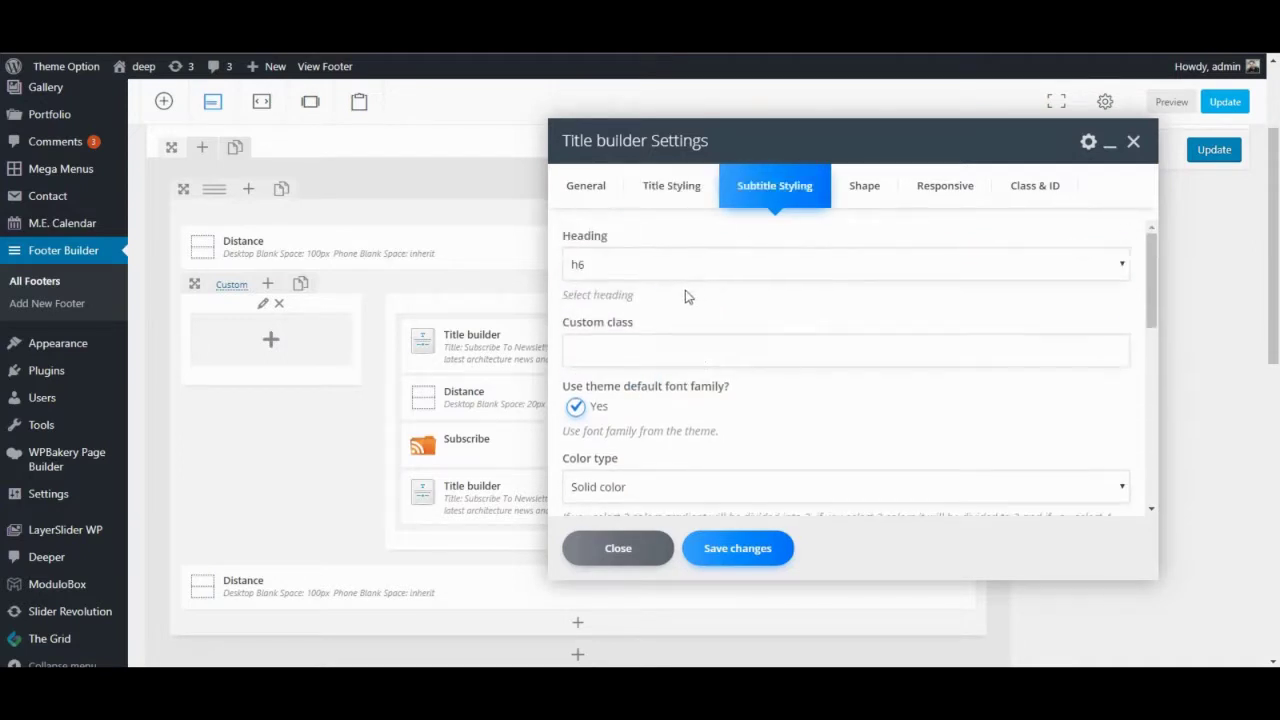
# - Clear the duplicated Title builder's subtitle and replace its title with "2017 © Deep. All rights reserved."
pyautogui.click(600, 190)
pyautogui.tripleClick(698, 395)
pyautogui.press('BackSpace')
pyautogui.moveTo(716, 285); pyautogui.dragTo(440, 285)
pyautogui.write('2017 © Deep. All rights reserved.')
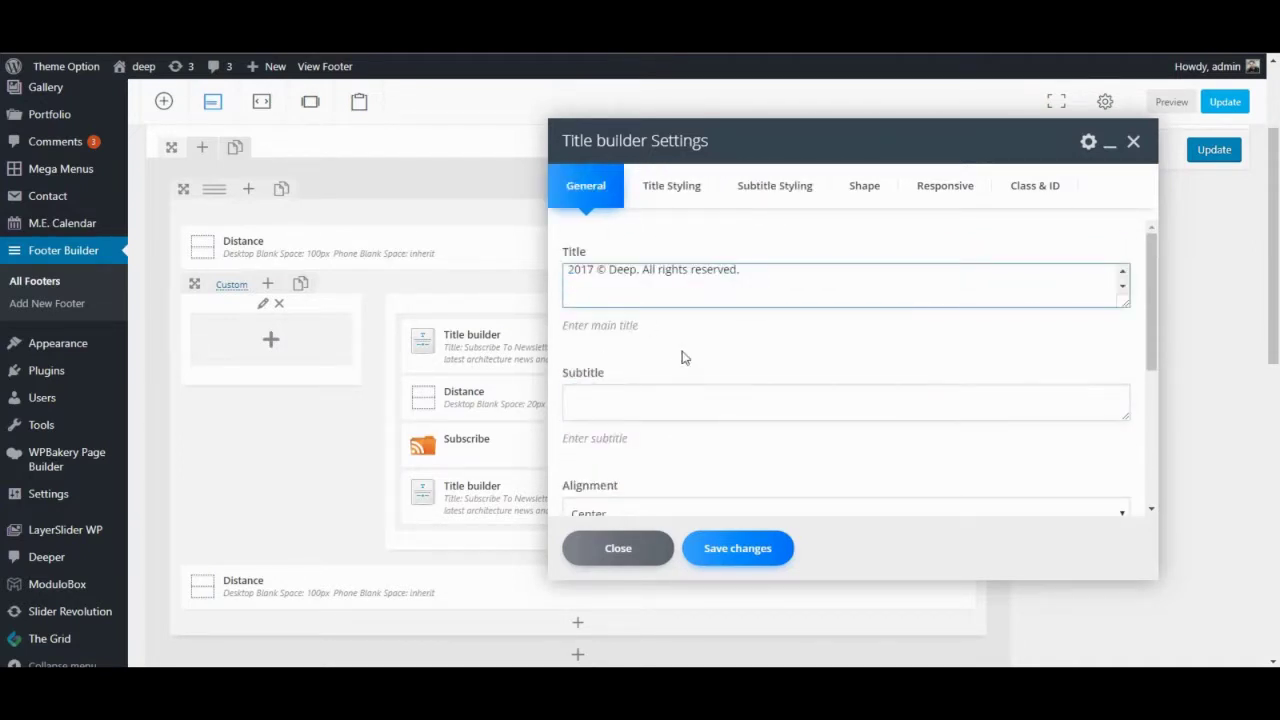
# - Set the copyright title's font size to 14 and its color to dark gray, and save the settings
pyautogui.click(651, 200)
pyautogui.scroll(-5, 606, 409)
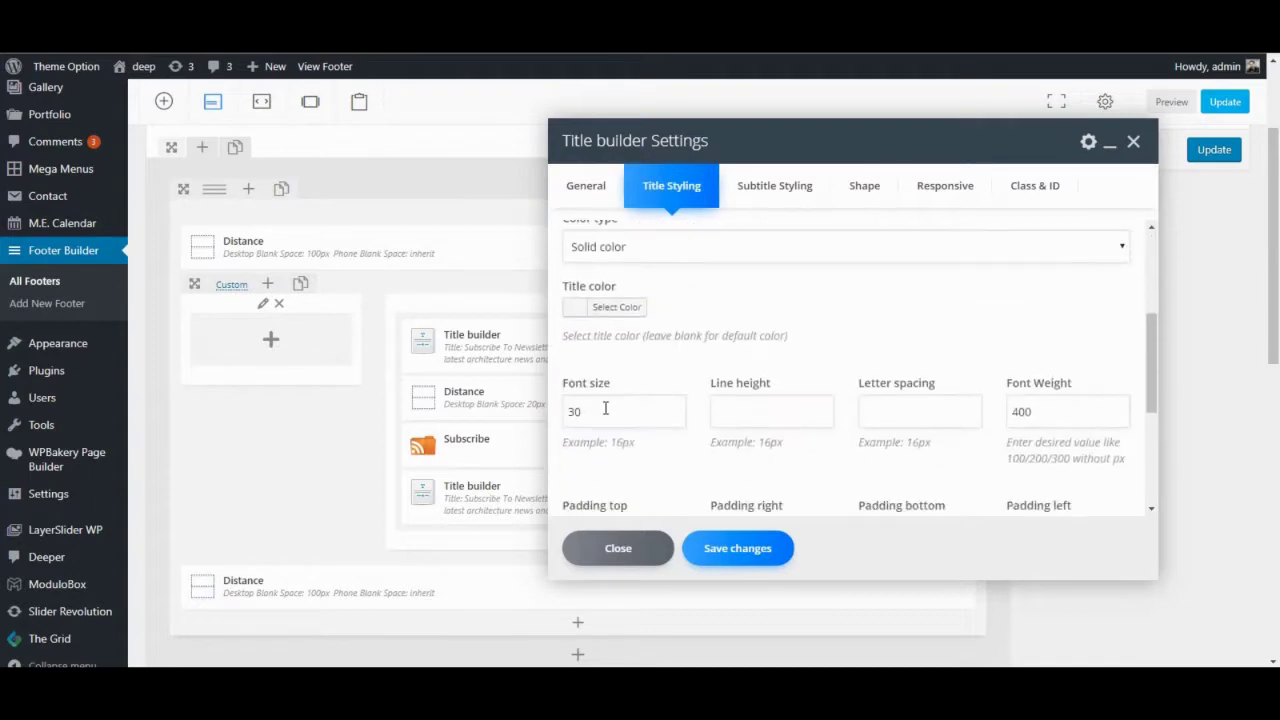
pyautogui.doubleClick(606, 409)
pyautogui.scroll(-1, 706, 488)
pyautogui.write('14')
pyautogui.scroll(1, 643, 290)
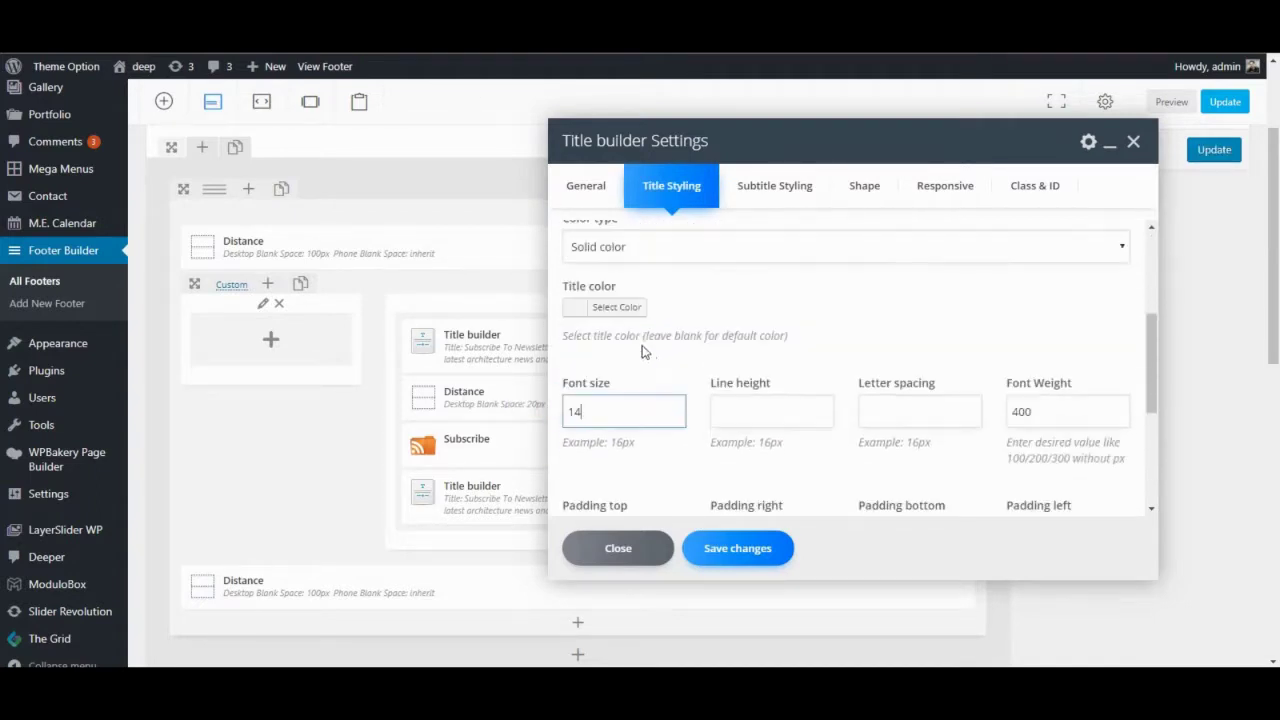
pyautogui.click(616, 307)
pyautogui.click(578, 452)
pyautogui.click(616, 307)
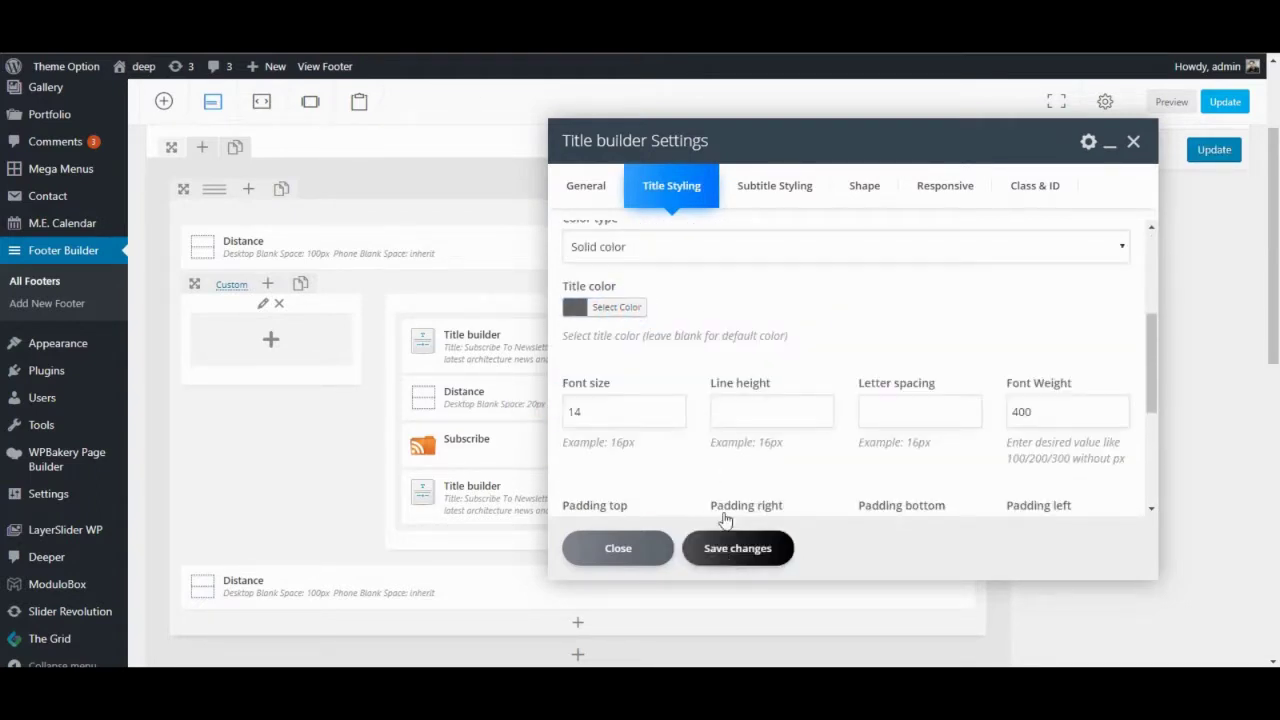
pyautogui.click(745, 553)
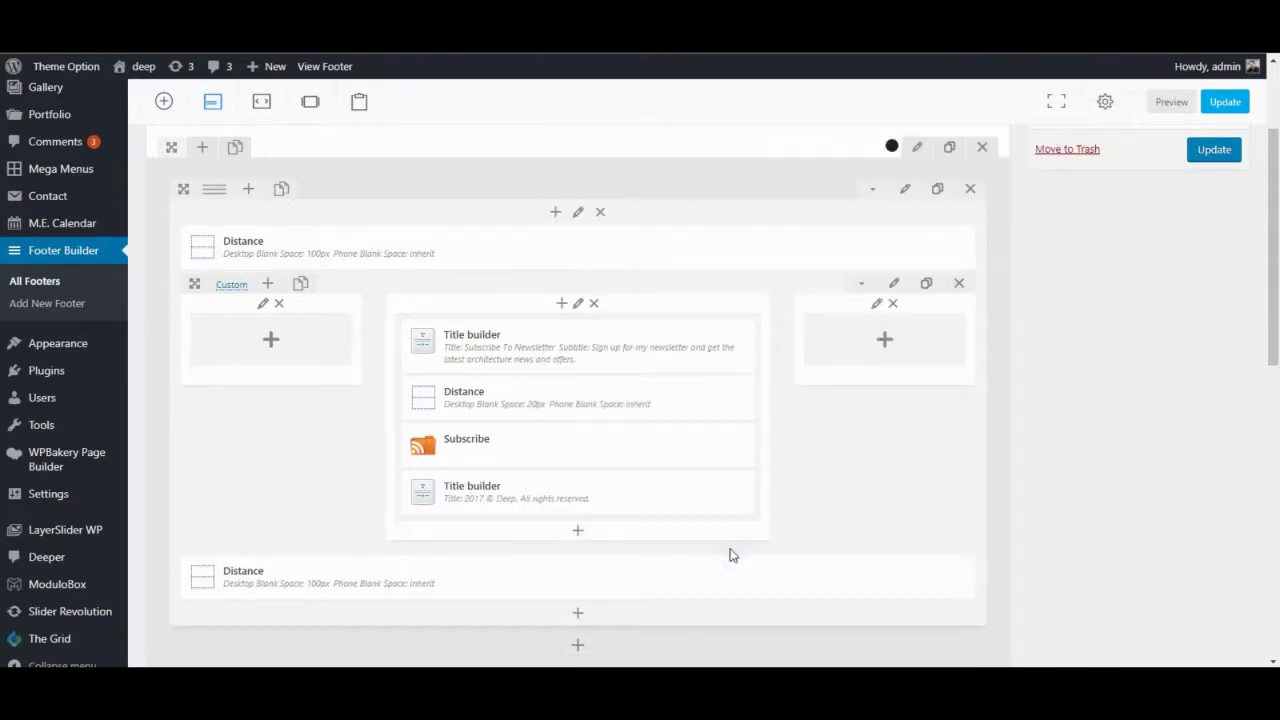
# - Place a copy of the 20px Distance below the Subscribe element and add an Icon element beneath it
pyautogui.click(608, 398)
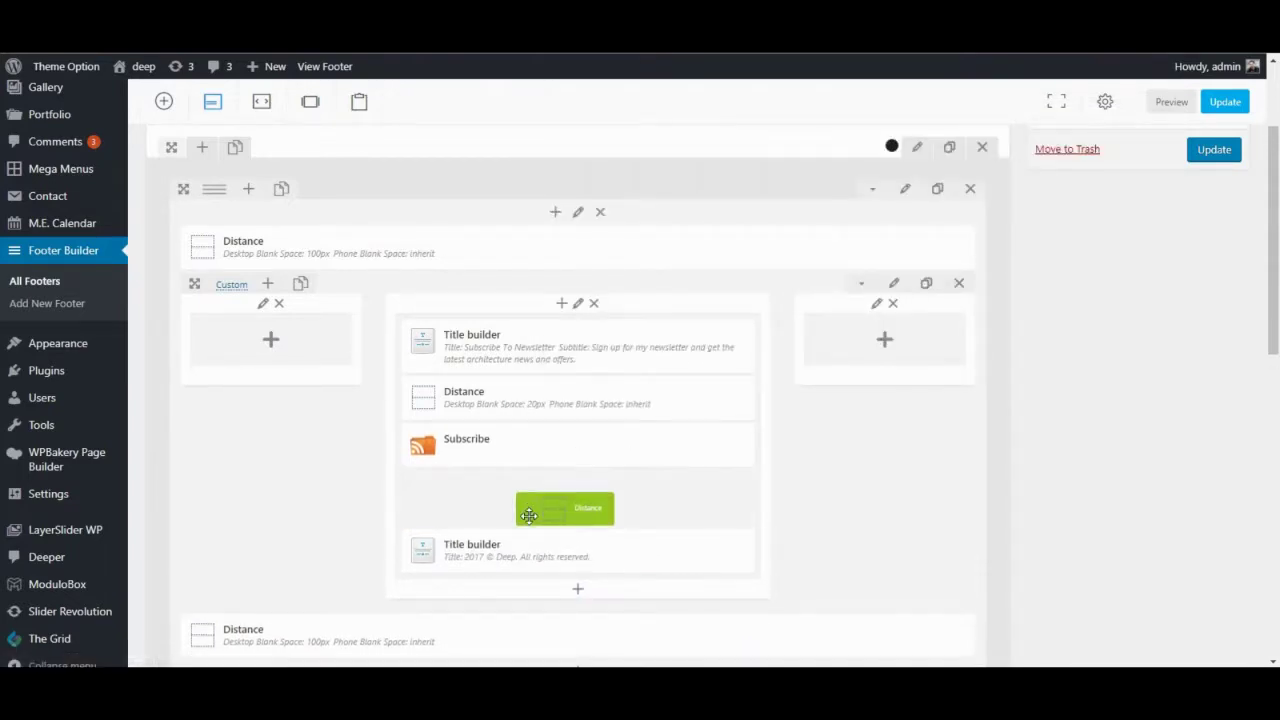
pyautogui.click(577, 584)
pyautogui.write('icon')
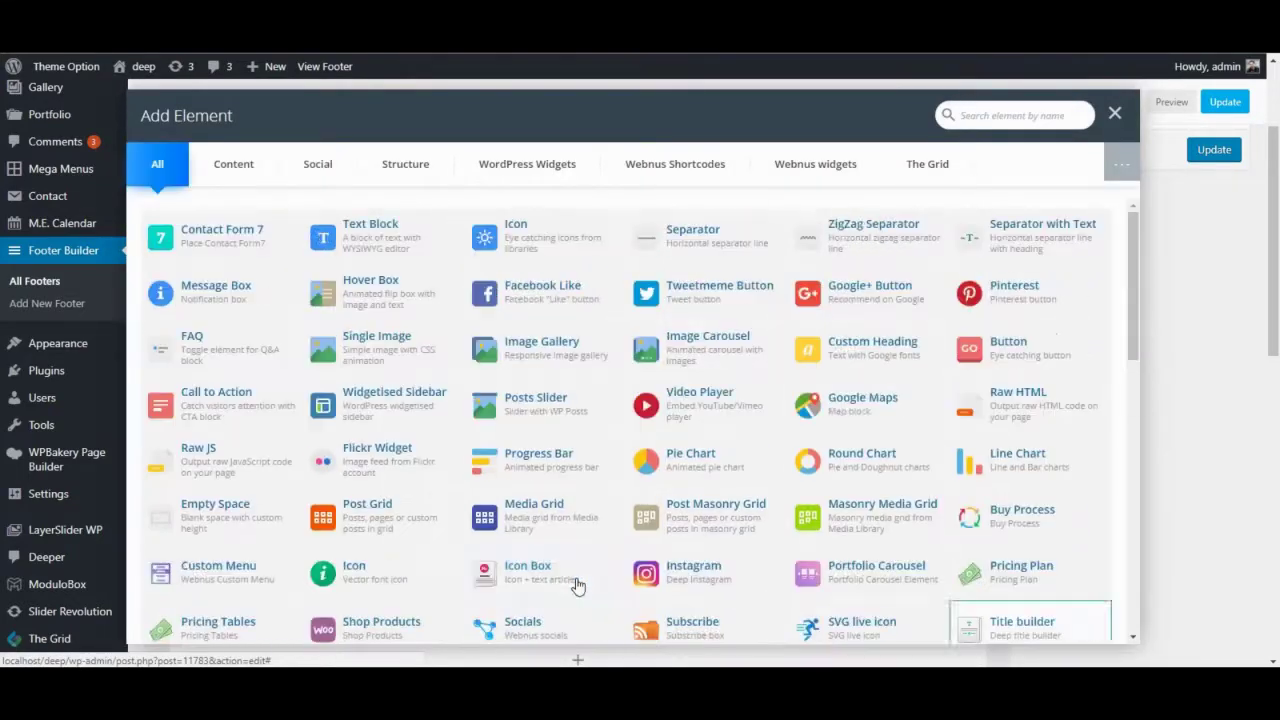
pyautogui.click(338, 225)
pyautogui.moveTo(509, 566)
pyautogui.mouseDown()
pyautogui.moveTo(502, 485)
pyautogui.moveTo(498, 551)
pyautogui.mouseUp()
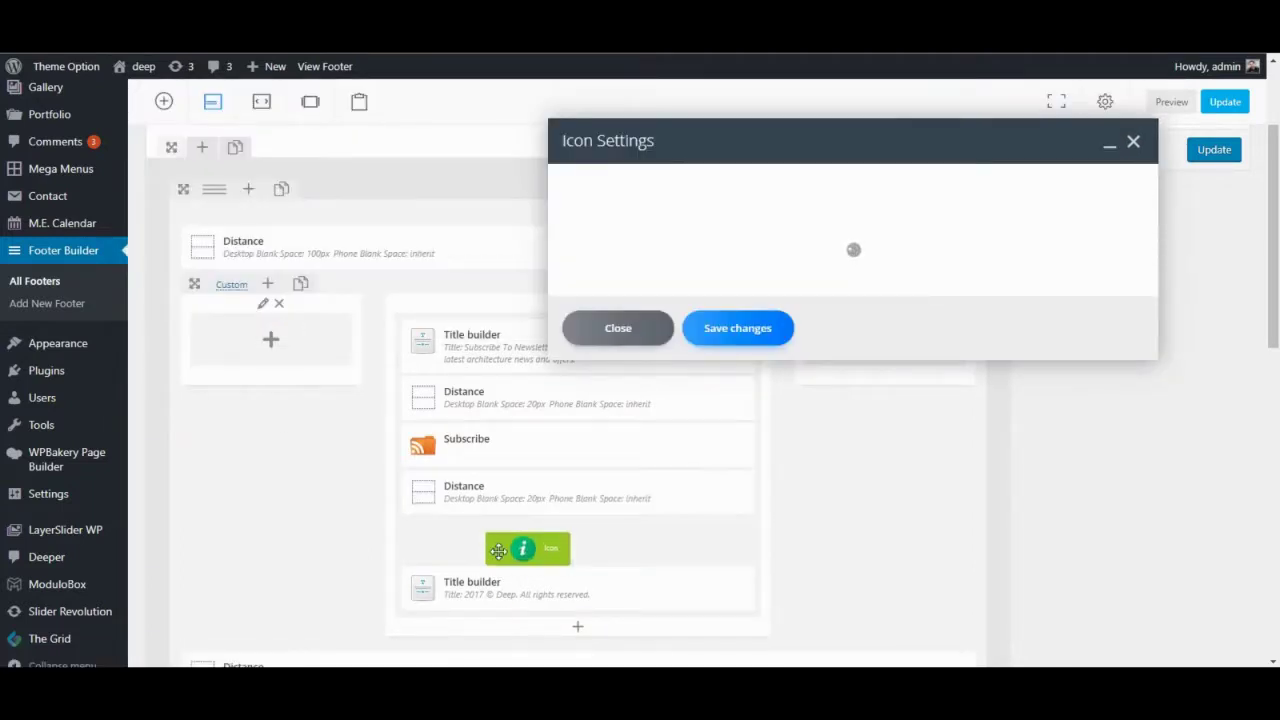
pyautogui.moveTo(628, 519); pyautogui.dragTo(628, 519)
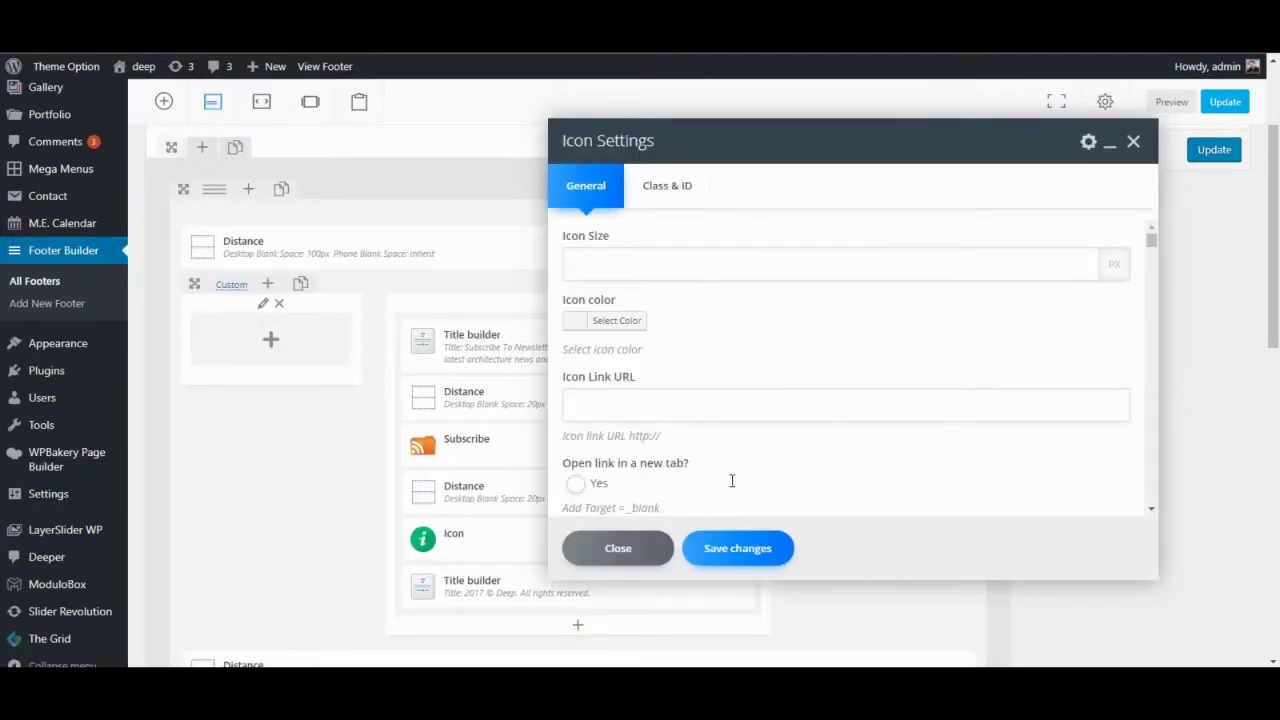
# - Search the icon library for "face", choose the solid Facebook icon and save the Icon settings
pyautogui.scroll(-10, 760, 438)
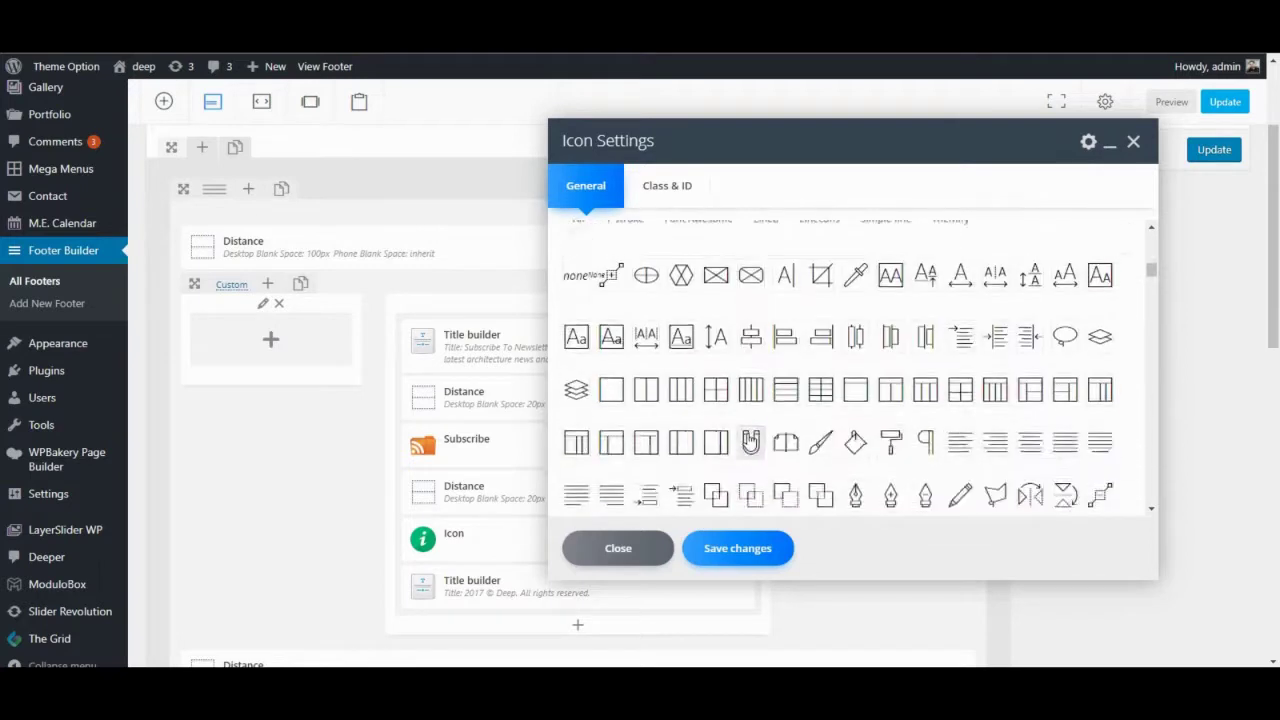
pyautogui.scroll(2, 700, 340)
pyautogui.click(695, 336)
pyautogui.write('face')
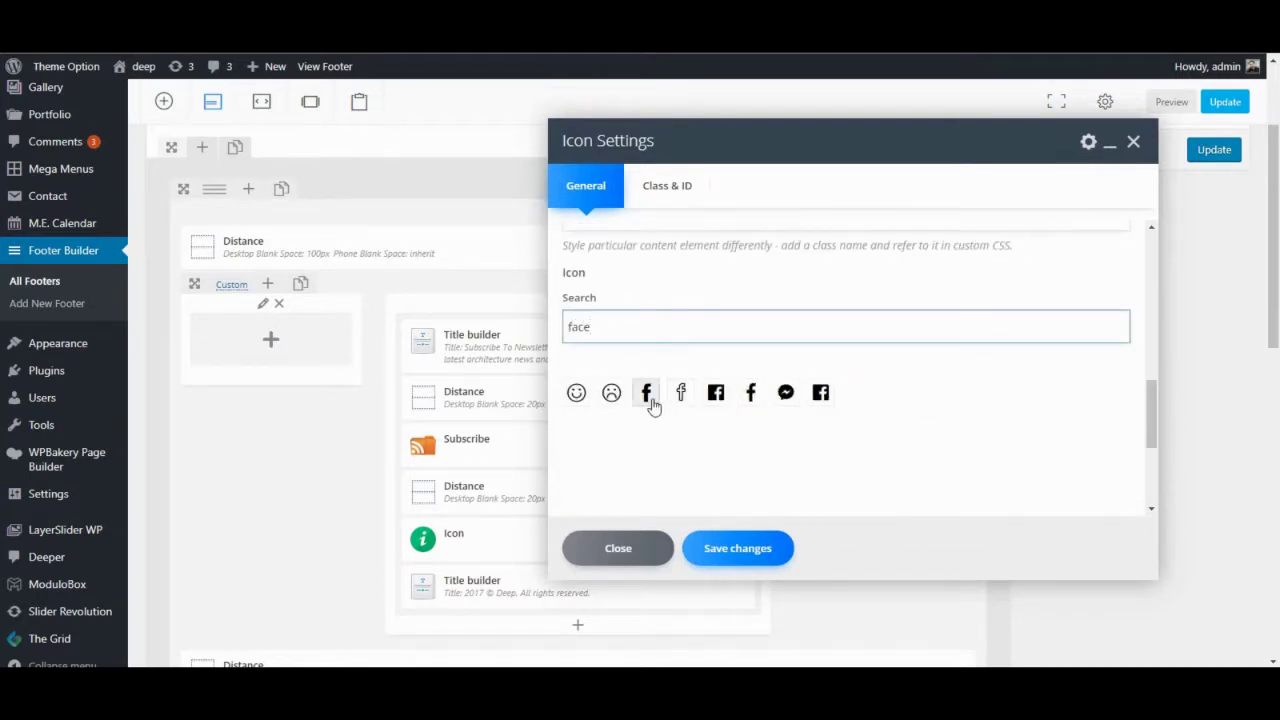
pyautogui.click(646, 394)
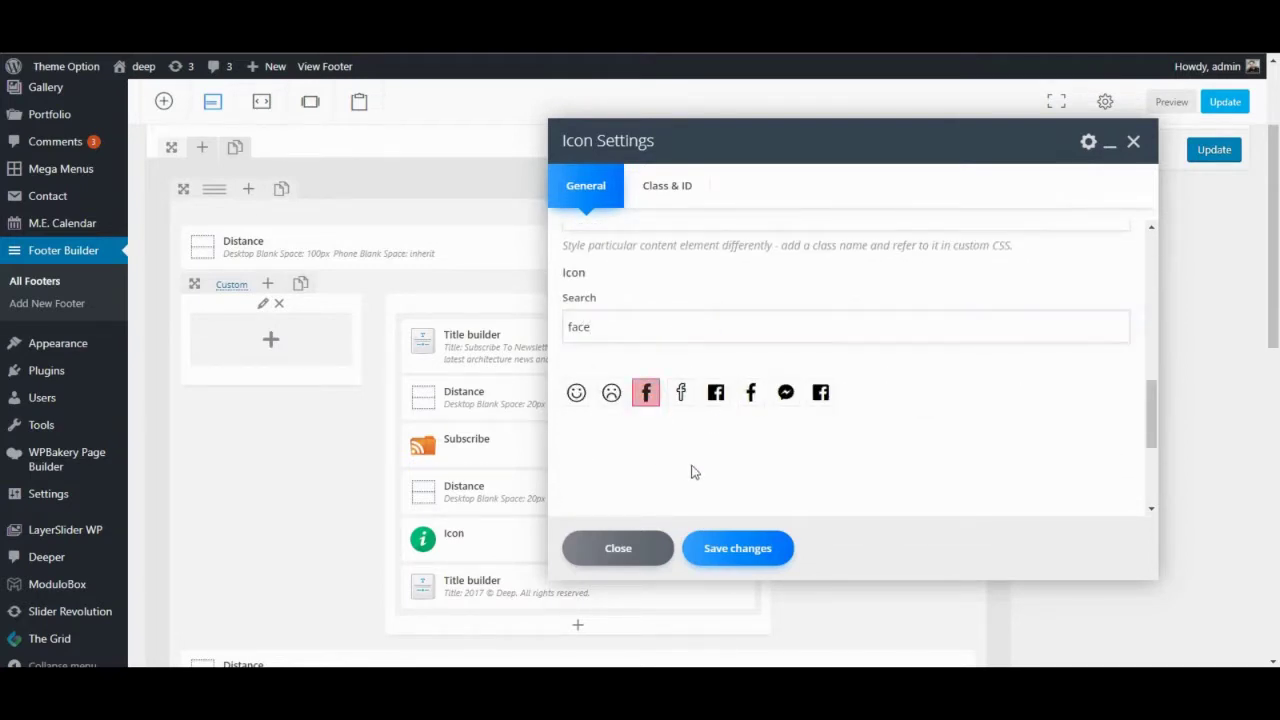
pyautogui.click(722, 548)
# - Set the Icon element's size to 16 px and its padding to 0 15px
pyautogui.click(580, 540)
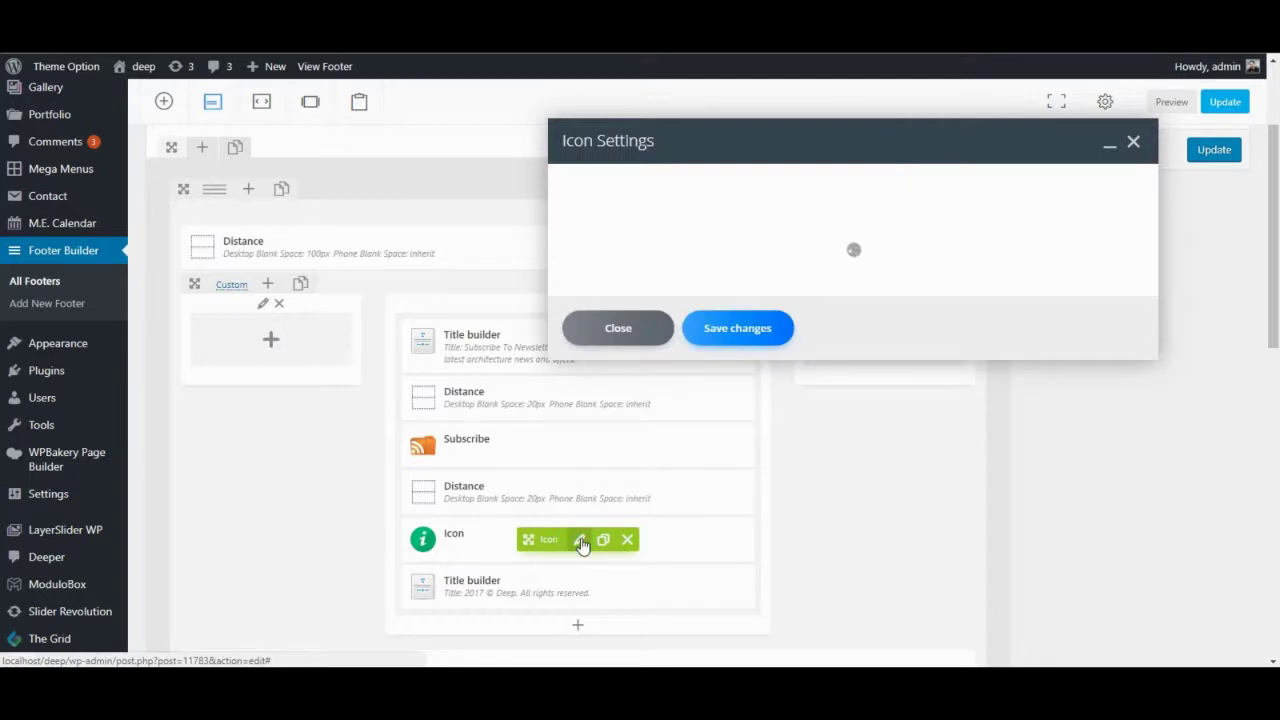
pyautogui.click(586, 266)
pyautogui.click(580, 292)
pyautogui.click(743, 343)
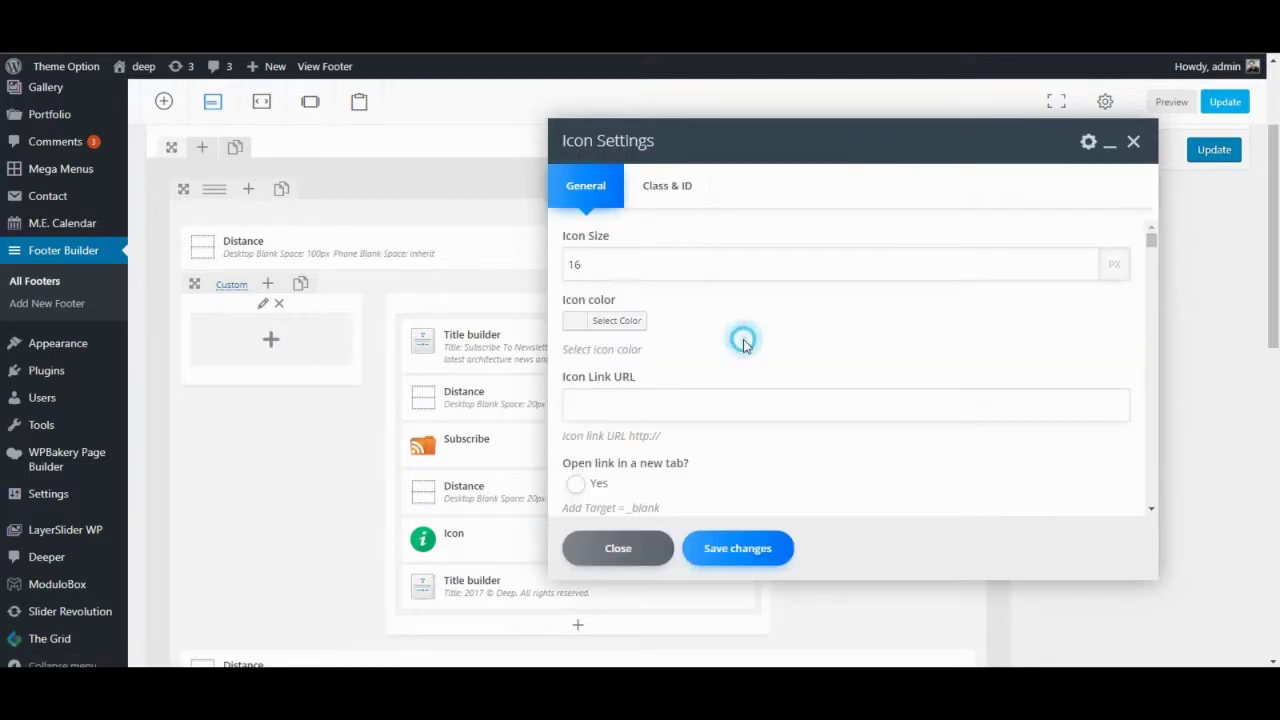
pyautogui.scroll(-10, 702, 450)
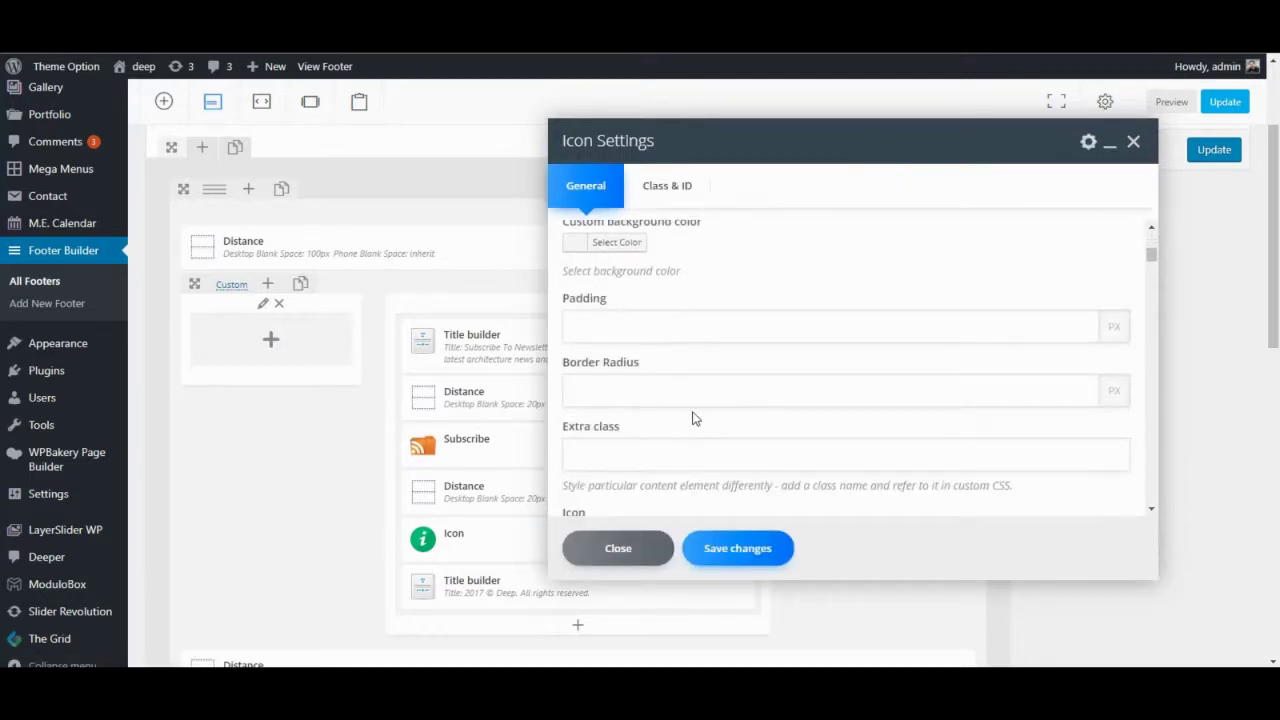
pyautogui.scroll(1, 654, 363)
pyautogui.scroll(-1, 657, 380)
pyautogui.scroll(1, 660, 399)
pyautogui.click(703, 341)
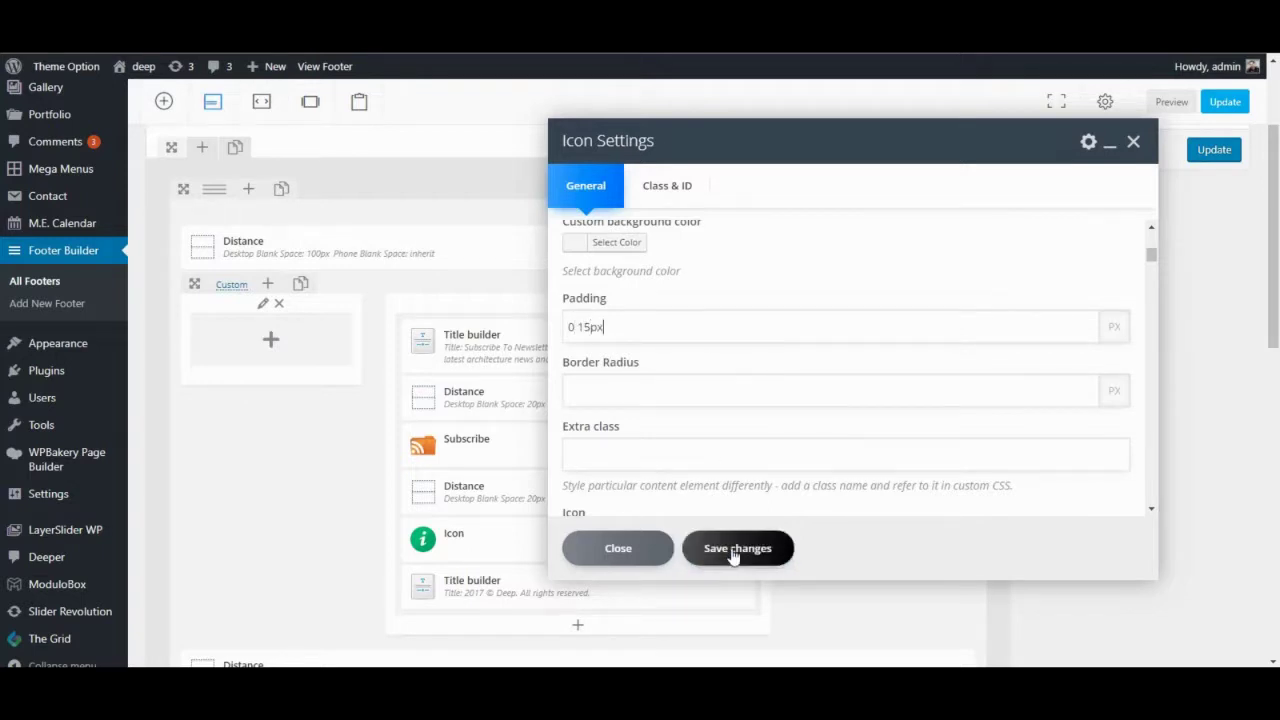
# - Set the icon color to white and save the Icon settings
pyautogui.scroll(4, 734, 466)
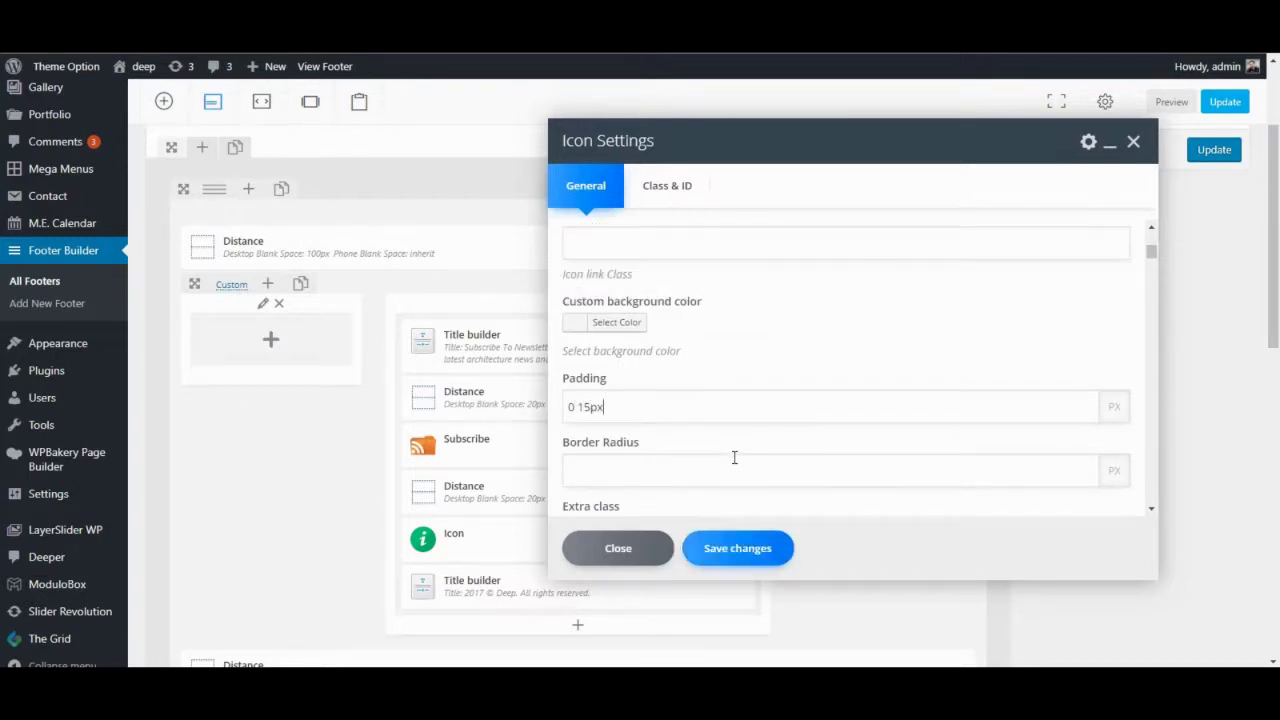
pyautogui.scroll(3, 665, 452)
pyautogui.click(605, 322)
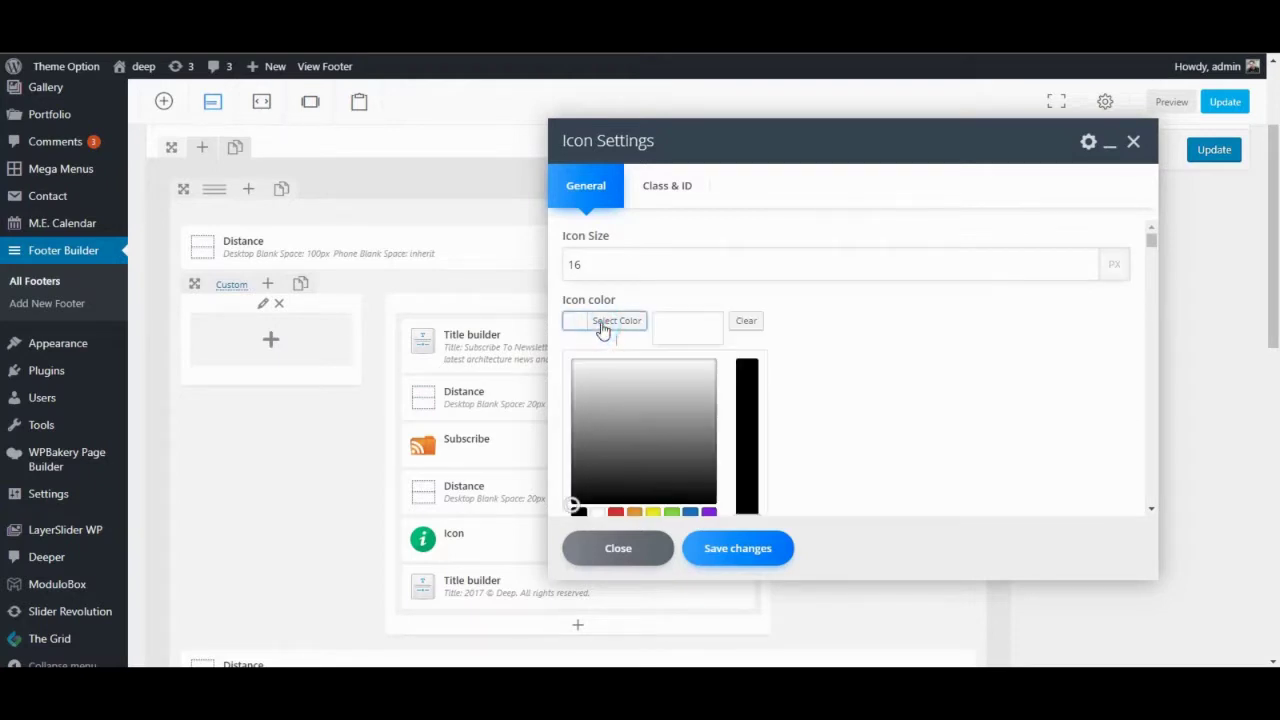
pyautogui.click(597, 512)
pyautogui.click(774, 389)
pyautogui.scroll(-2, 760, 470)
pyautogui.click(745, 552)
# - Place a copy of the 20px Distance between the Icon element and the copyright Title builder
pyautogui.scroll(-1, 521, 525)
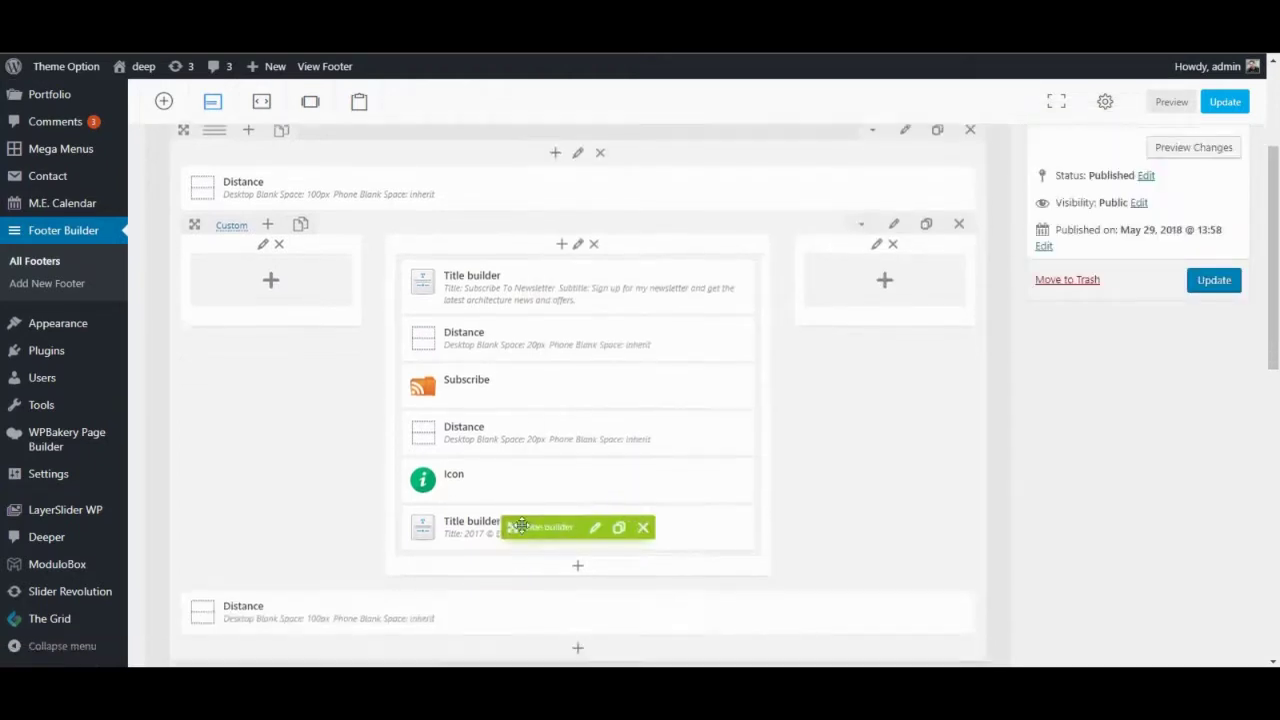
pyautogui.click(581, 459)
pyautogui.moveTo(522, 414)
pyautogui.mouseDown()
pyautogui.moveTo(519, 527)
pyautogui.moveTo(476, 512)
pyautogui.mouseUp()
# - Change the Icon element to an Instagram icon by searching for "instag", and save its settings
pyautogui.scroll(-5, 665, 345)
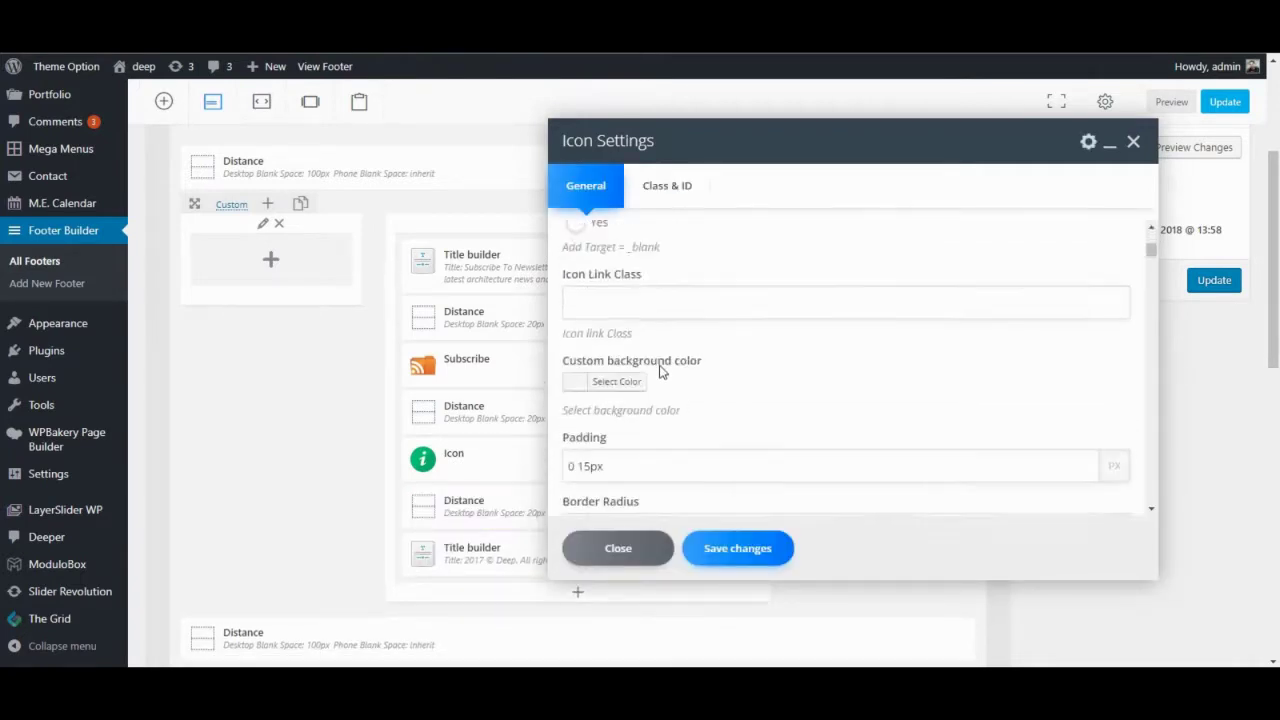
pyautogui.click(647, 321)
pyautogui.press('BackSpace')
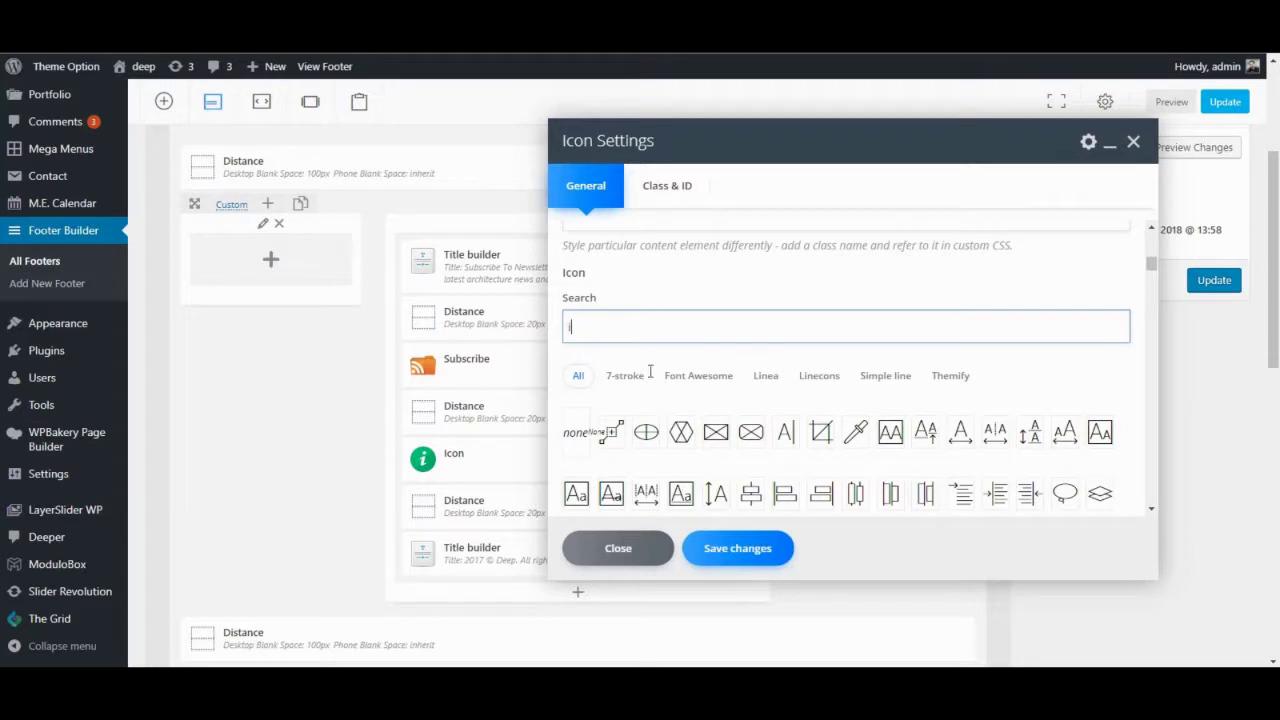
pyautogui.write('instag')
pyautogui.click(609, 393)
pyautogui.click(745, 553)
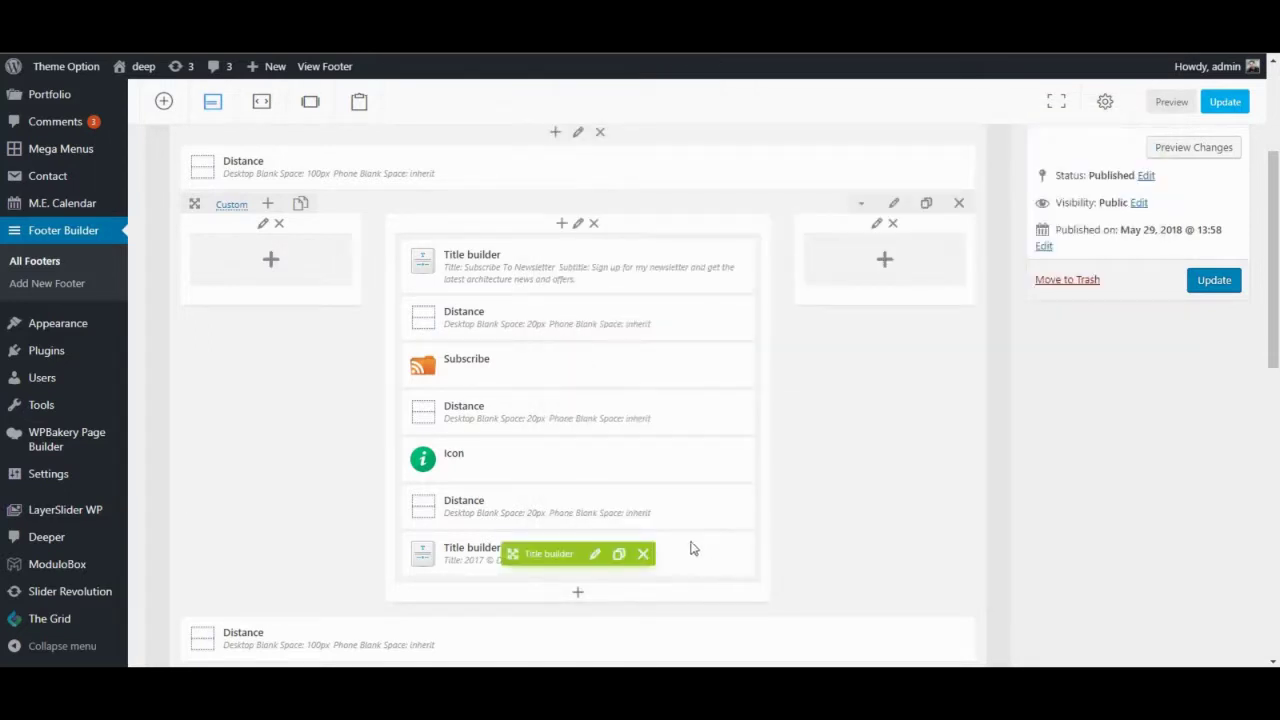
# - Duplicate the Instagram Icon element, switch the first of the two to the Facebook icon and save it
pyautogui.click(600, 458)
pyautogui.click(579, 458)
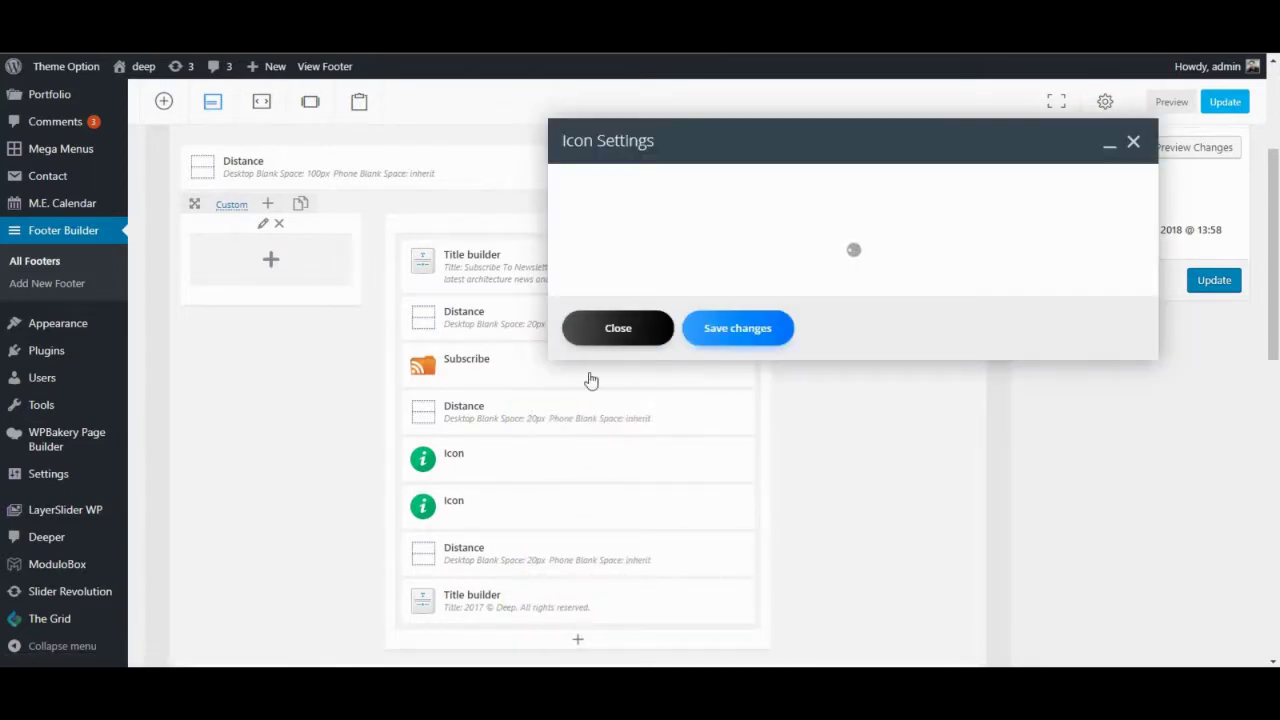
pyautogui.scroll(-5, 643, 386)
pyautogui.click(645, 407)
pyautogui.write('fa')
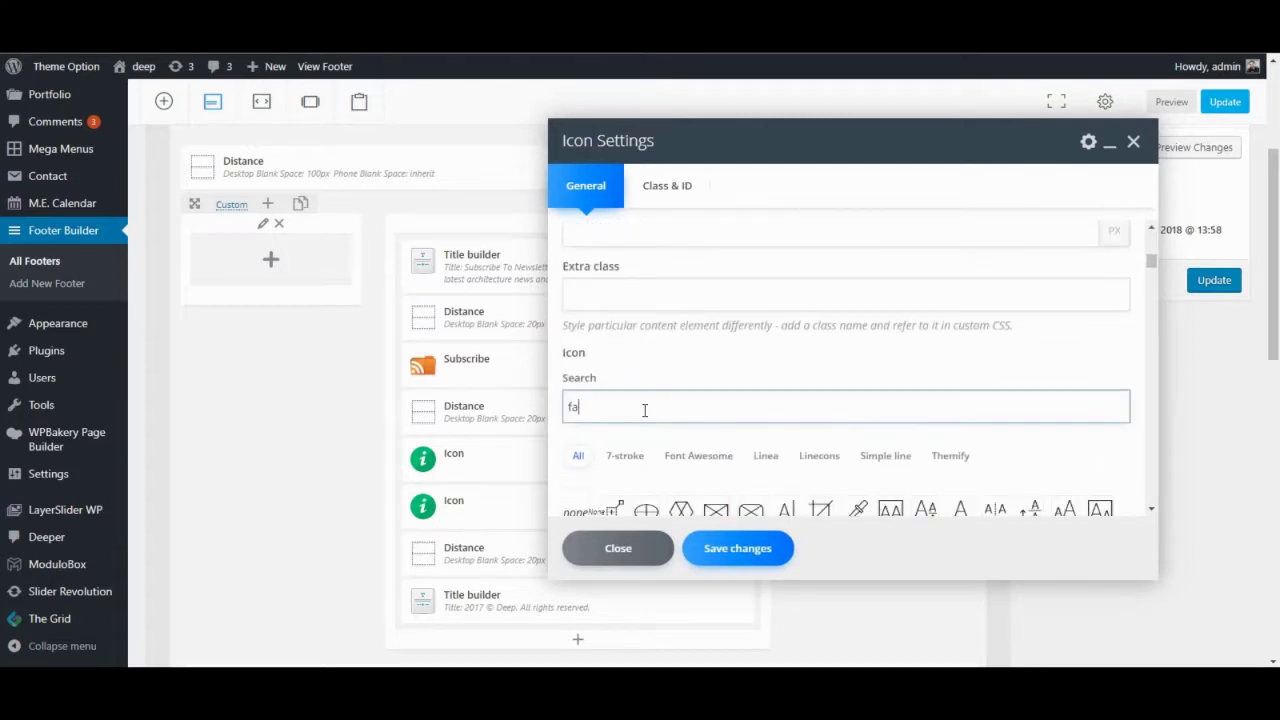
pyautogui.write('ce')
pyautogui.click(647, 476)
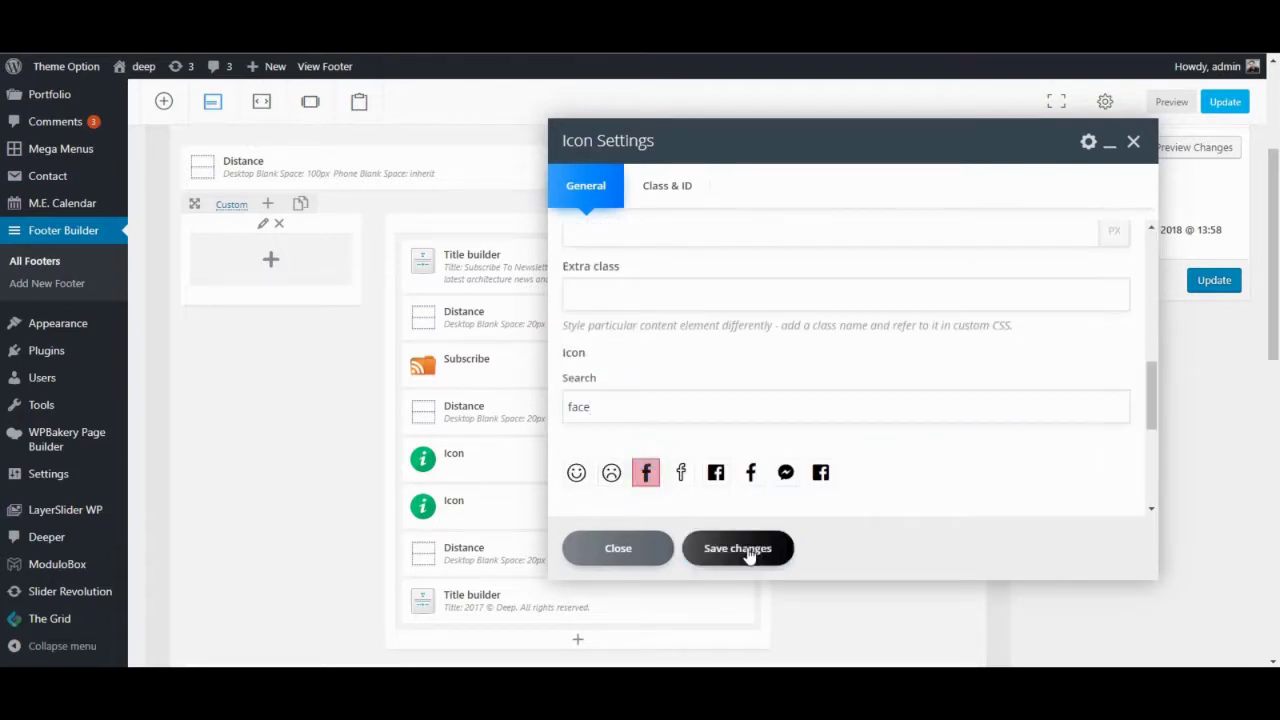
pyautogui.click(745, 550)
# - Duplicate the second Icon element, change the third one to the g+ icon by searching for "google", and save it
pyautogui.click(603, 508)
pyautogui.scroll(-1, 595, 495)
pyautogui.click(588, 474)
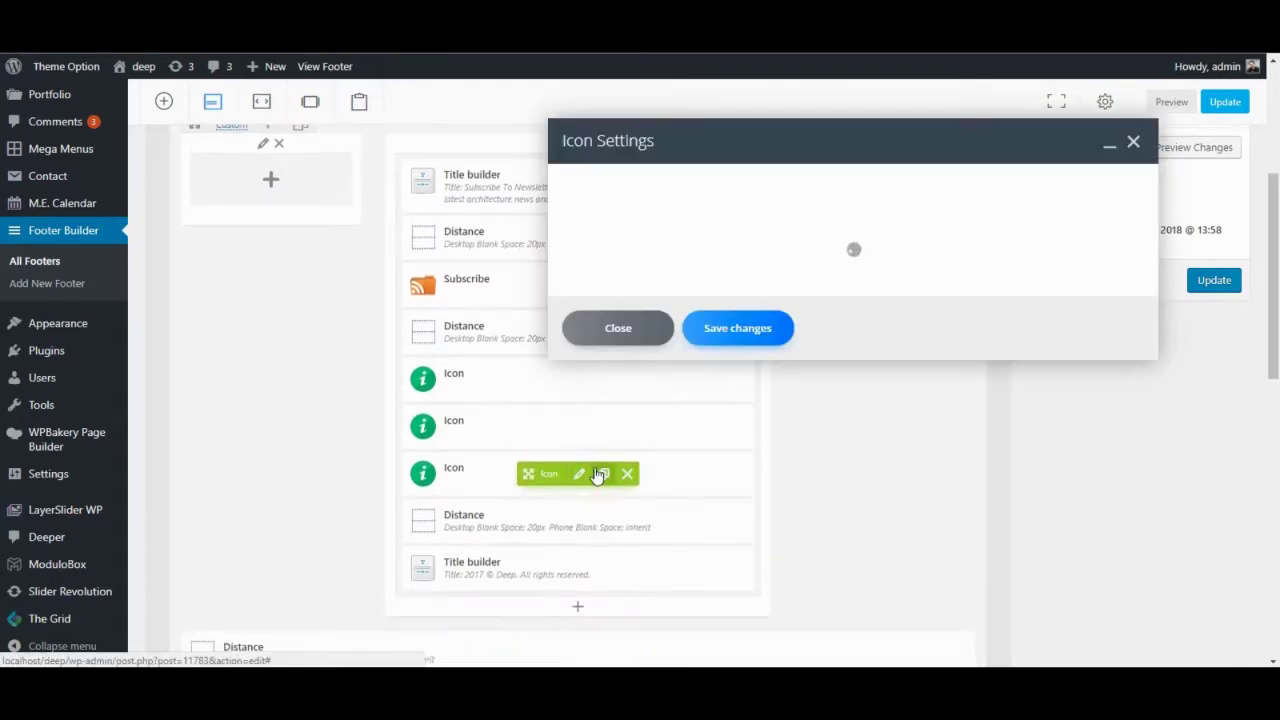
pyautogui.scroll(-5, 657, 420)
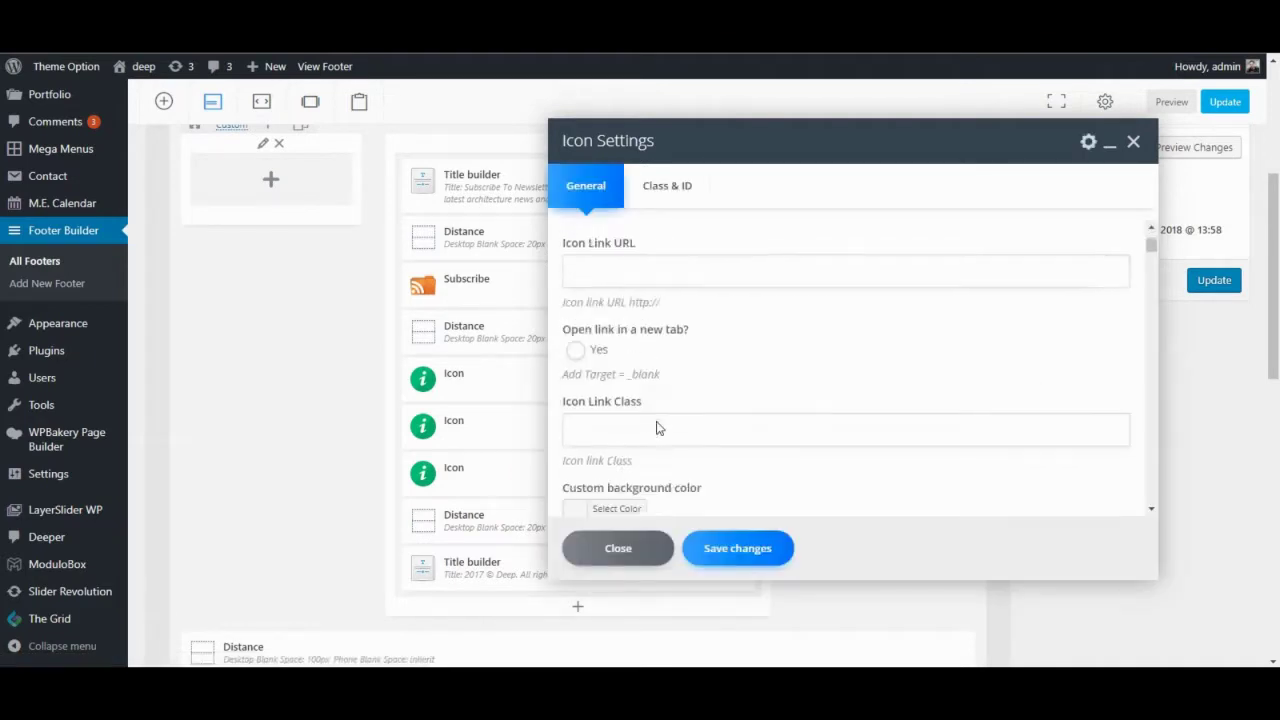
pyautogui.click(655, 407)
pyautogui.write('h')
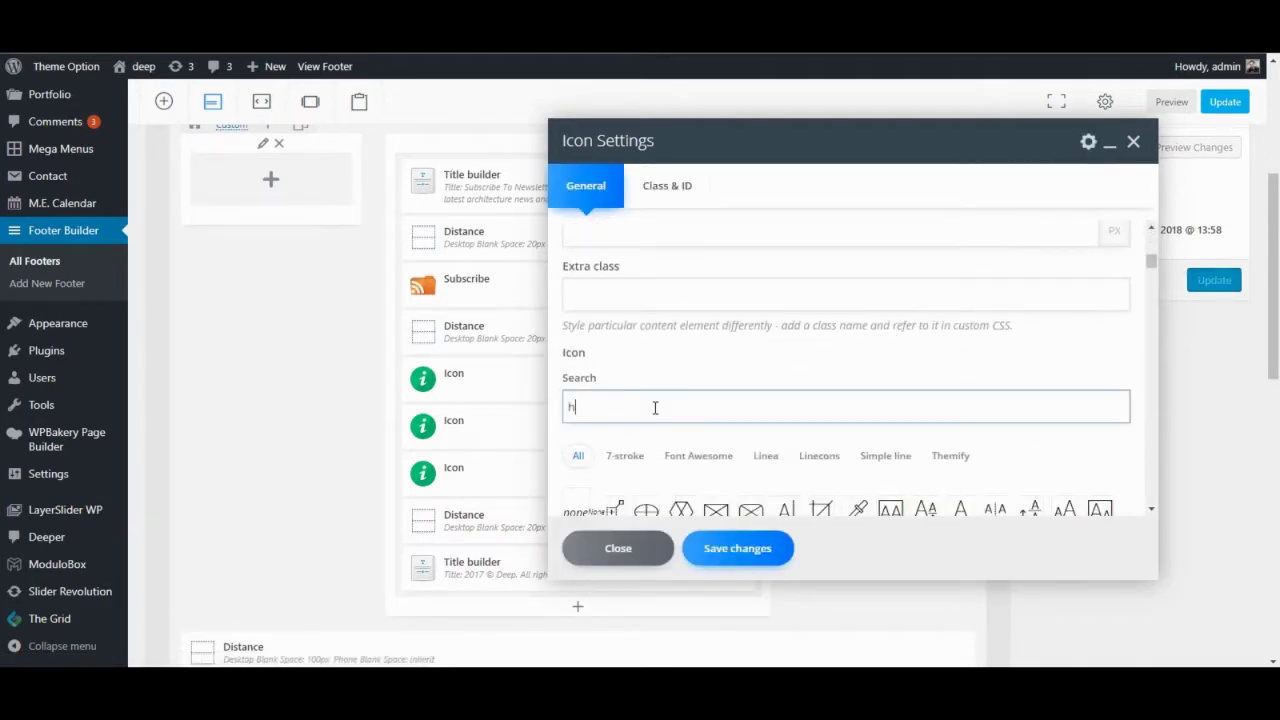
pyautogui.write('ooh')
pyautogui.press('BackSpace')
pyautogui.press('BackSpace')
pyautogui.press('BackSpace')
pyautogui.press('BackSpace')
pyautogui.write('g')
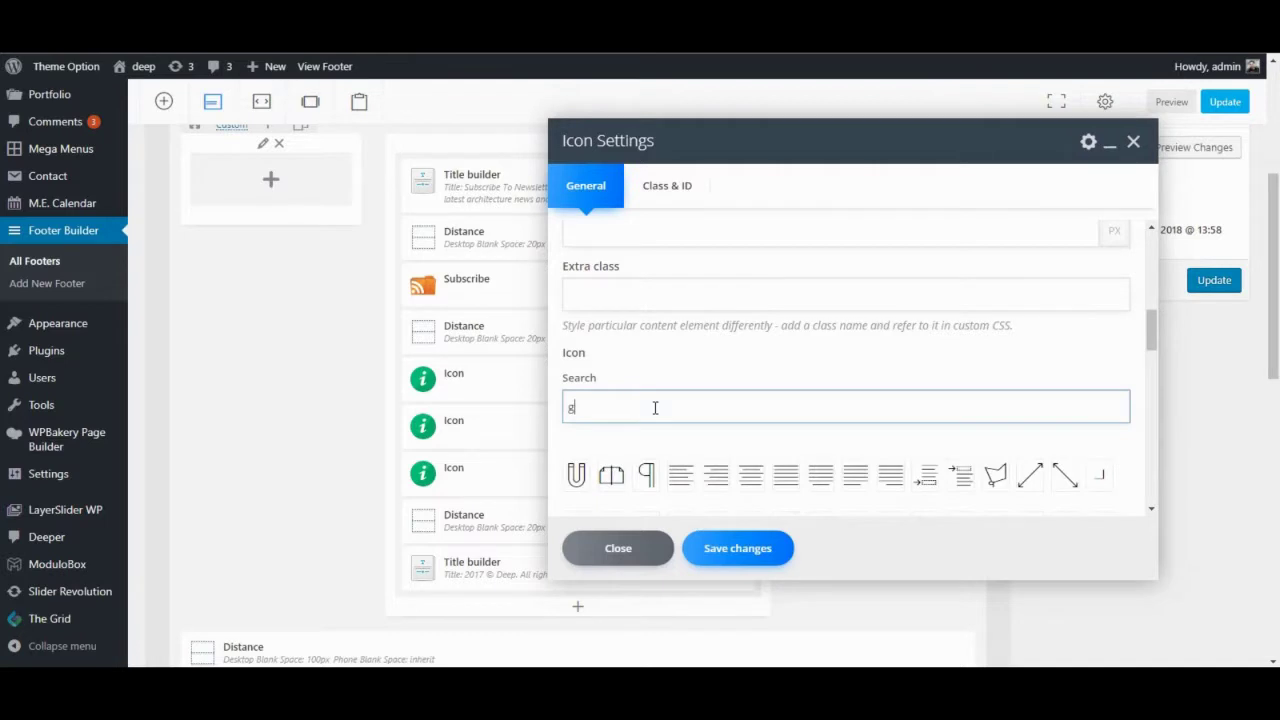
pyautogui.write('oogle')
pyautogui.click(611, 472)
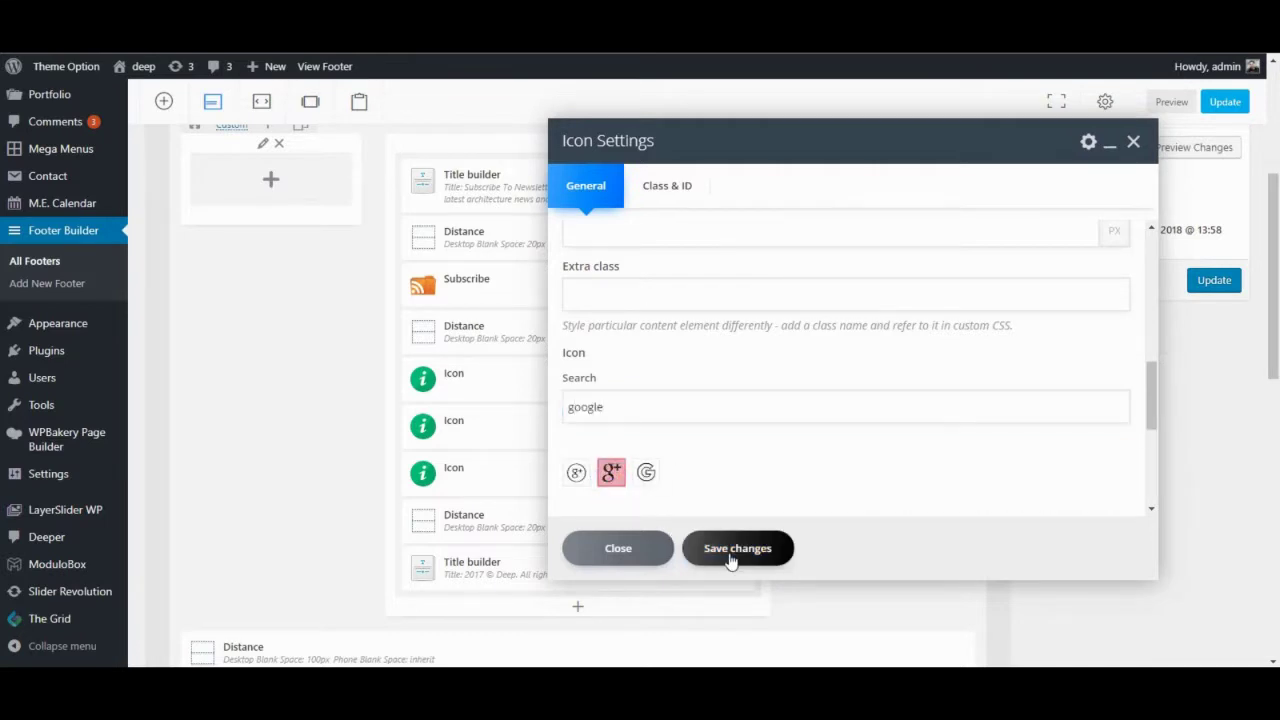
pyautogui.click(734, 555)
# - Place another copy of the 20px Distance above the three icons, update the footer and view it on the site
pyautogui.scroll(-1, 524, 474)
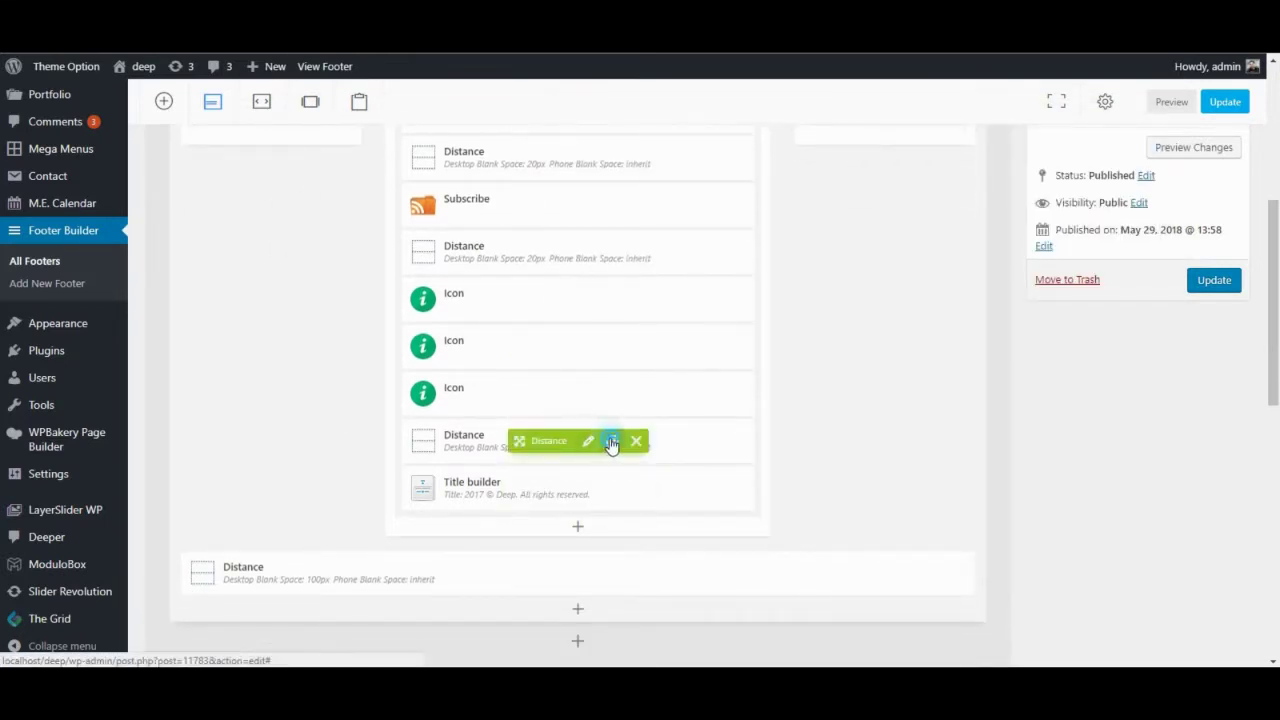
pyautogui.moveTo(608, 443); pyautogui.dragTo(557, 280)
pyautogui.scroll(3, 808, 450)
pyautogui.click(1214, 280)
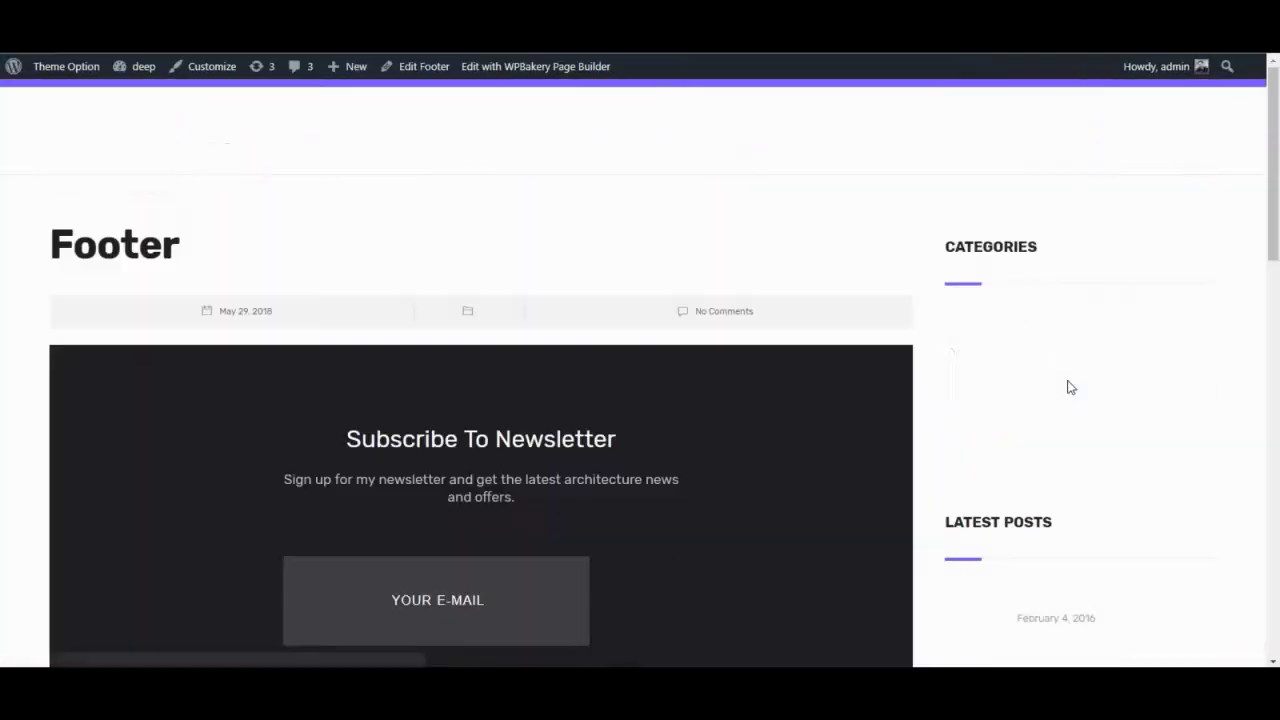
pyautogui.scroll(-10, 1066, 383)
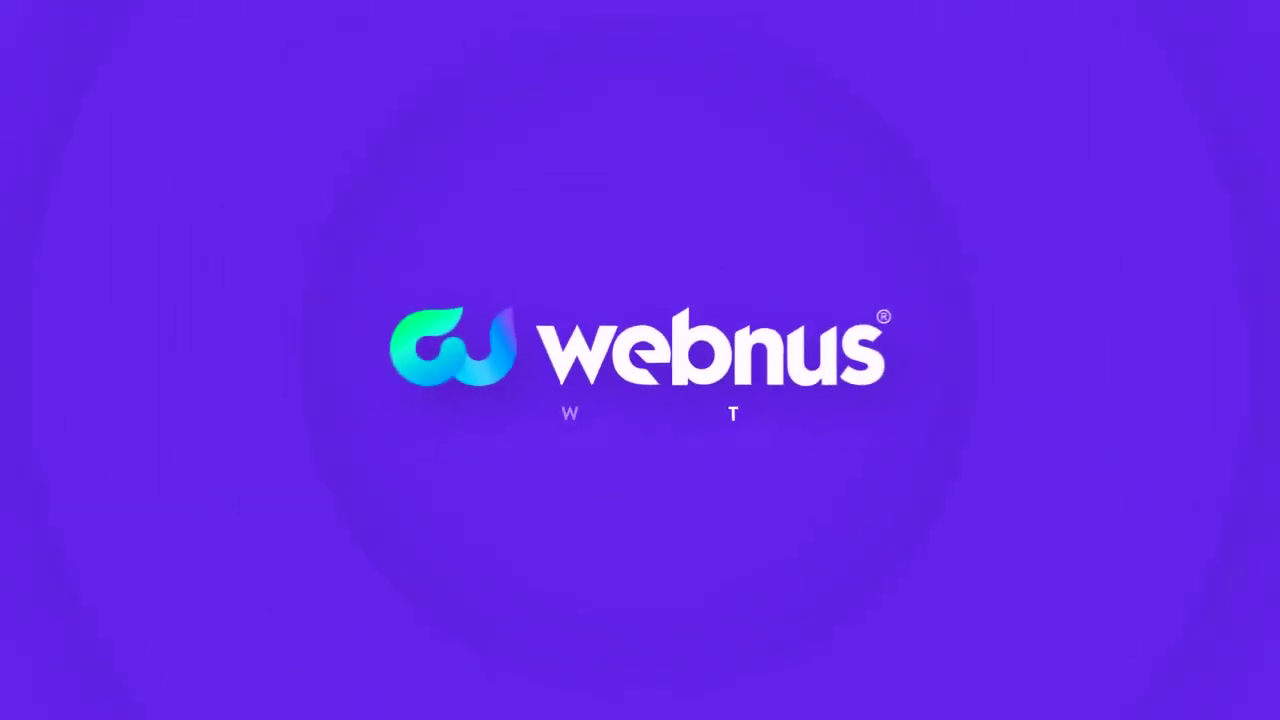